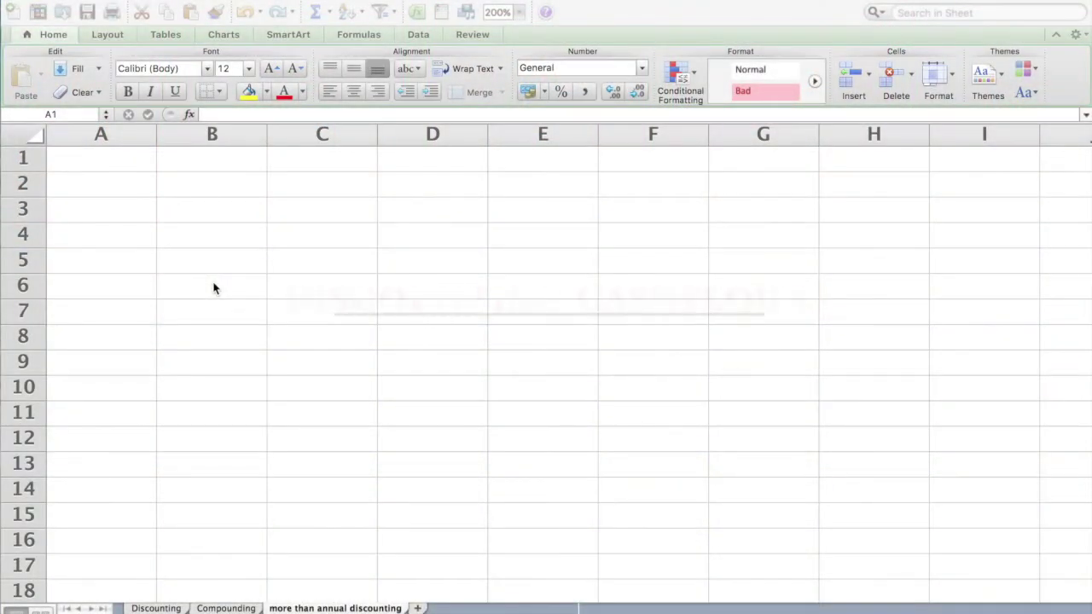
# Step: Widen column B and enter the text "PV = FV / (1+Y)^n" in cell B2
pyautogui.click(199, 184)
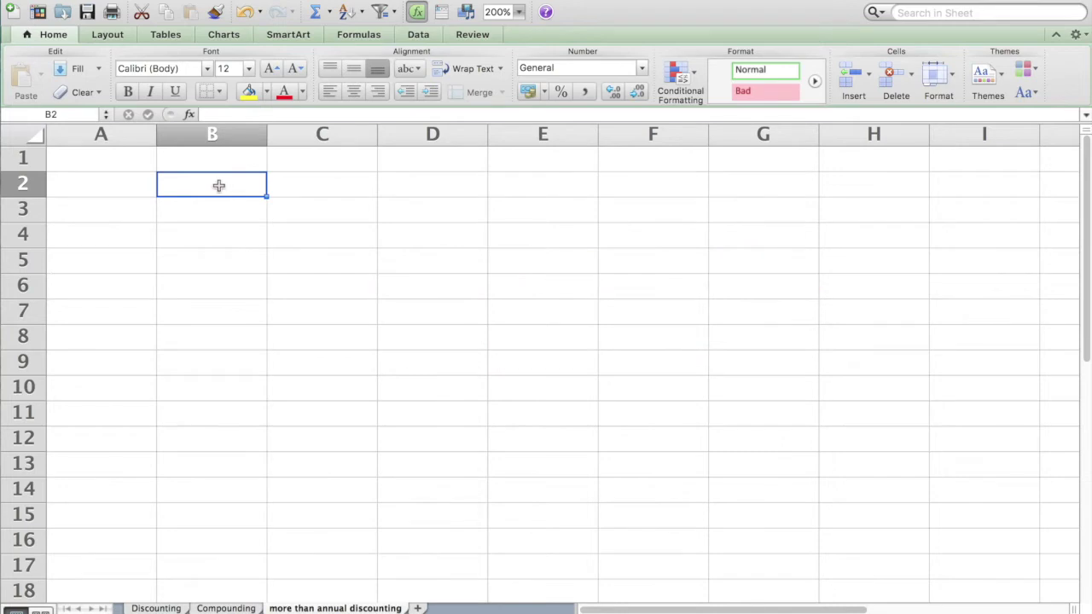
pyautogui.moveTo(266, 134); pyautogui.dragTo(355, 136)
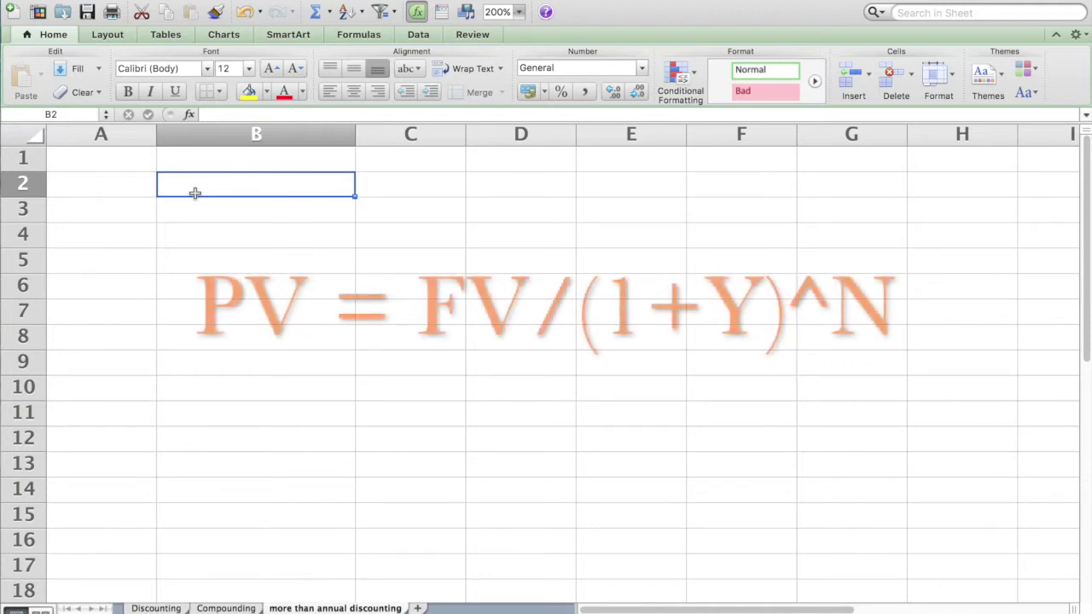
pyautogui.write('PV =')
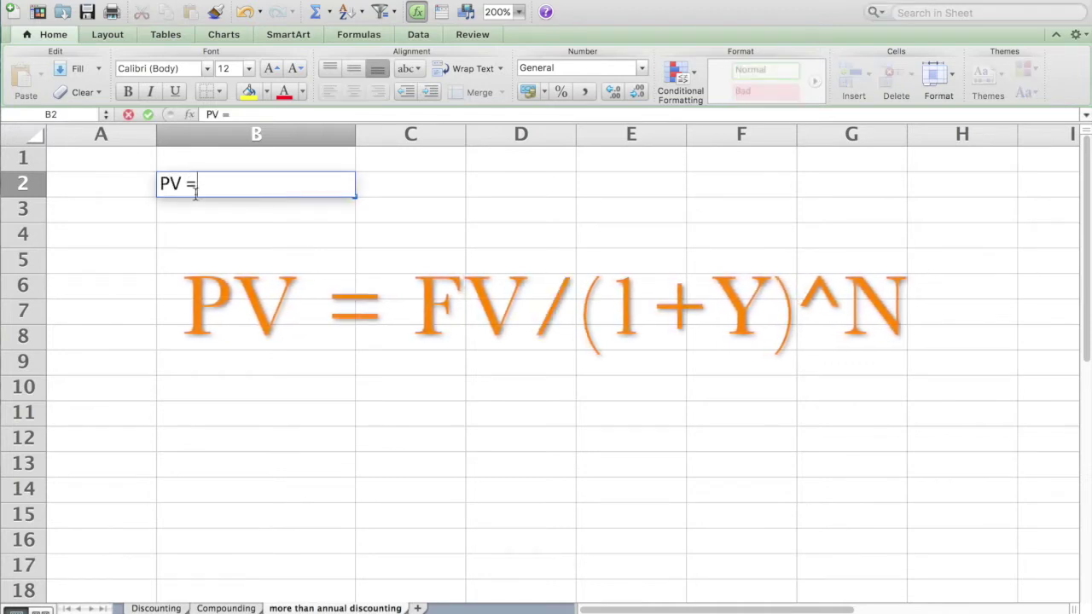
pyautogui.write(' FV')
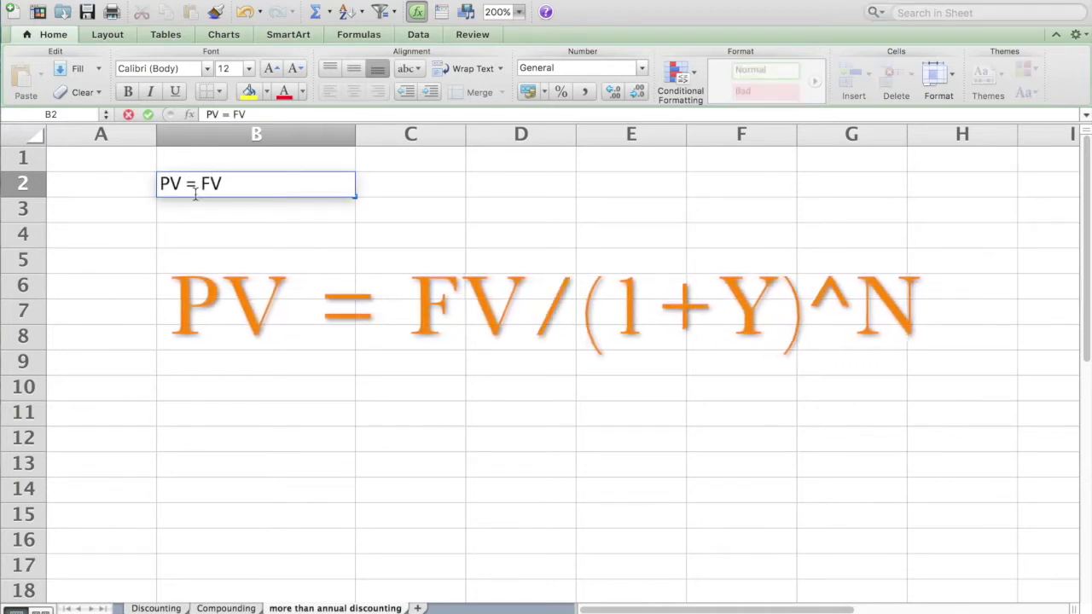
pyautogui.write(' /')
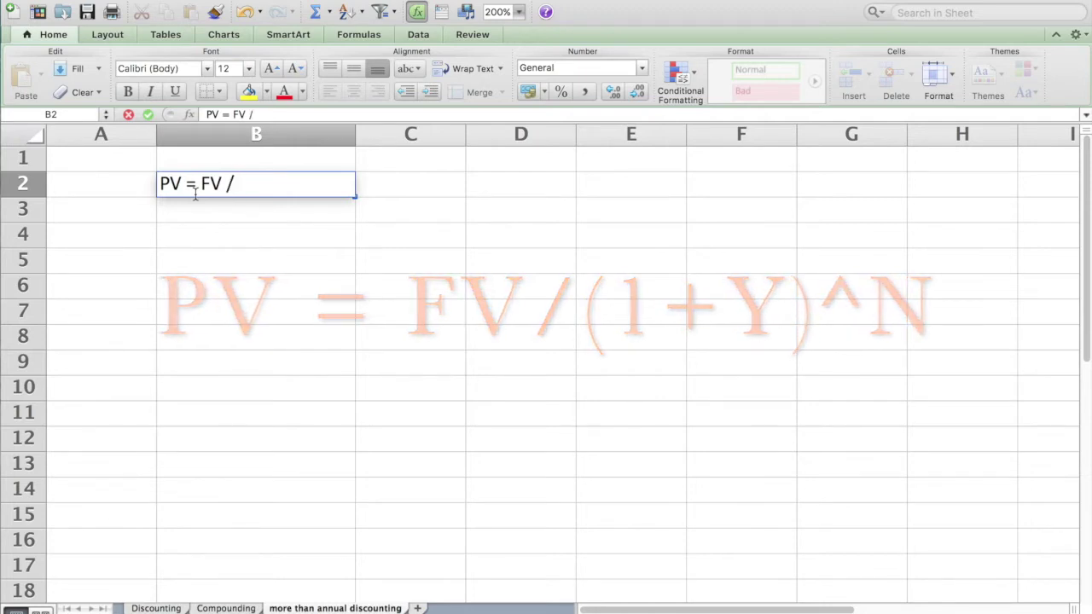
pyautogui.write(' (1+Y)')
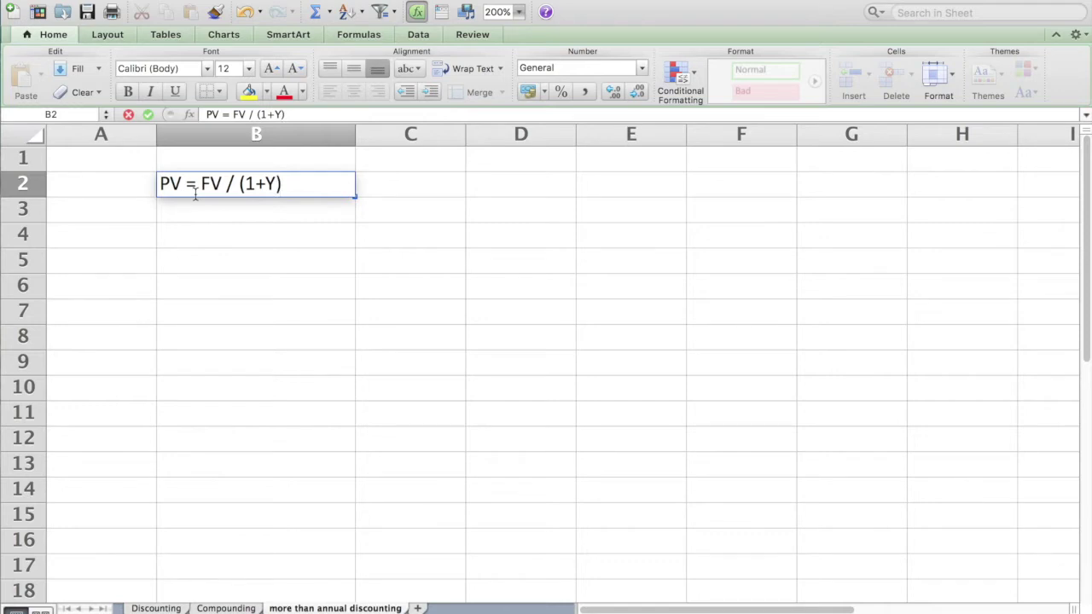
pyautogui.write('^n')
pyautogui.press('Return')
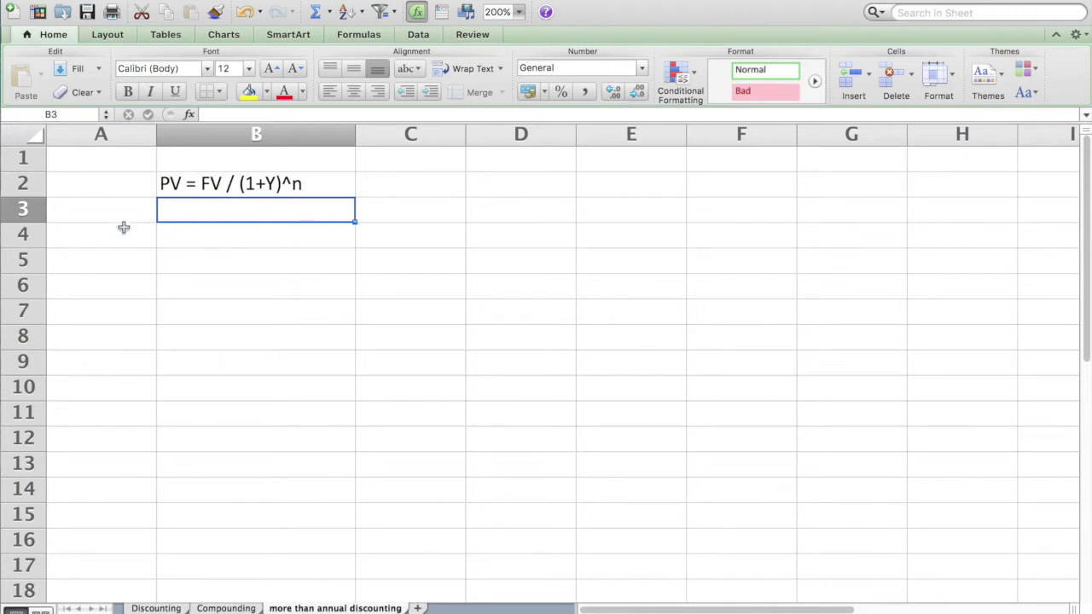
# Step: Enter the labels PV in A4 and FV in A5, and describe FV as "future value" in B5
pyautogui.click(99, 235)
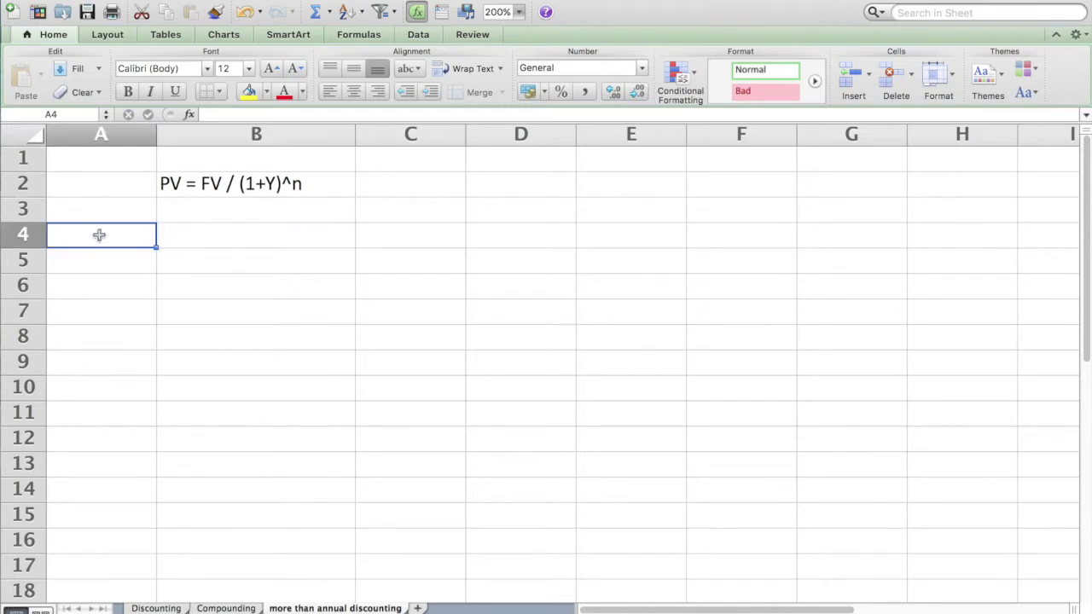
pyautogui.write('PV')
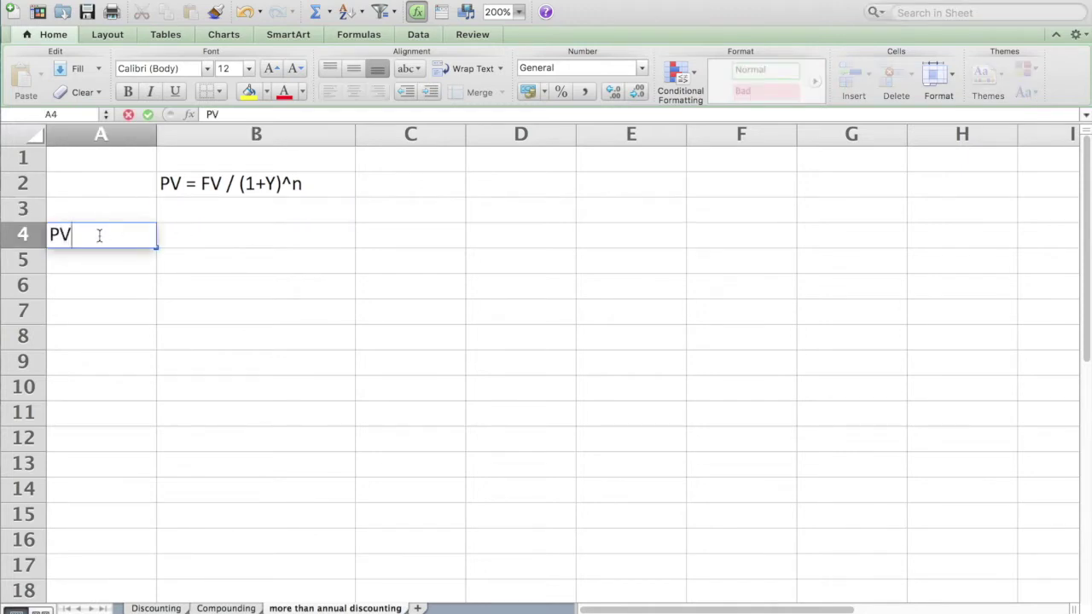
pyautogui.press('Return')
pyautogui.write('F')
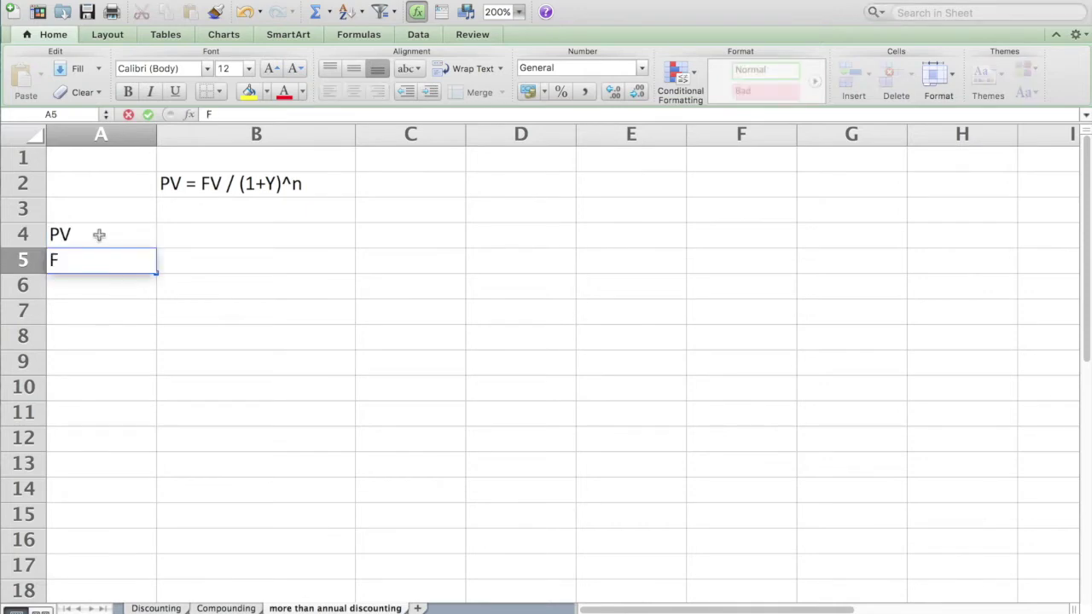
pyautogui.write('V')
pyautogui.press('Tab')
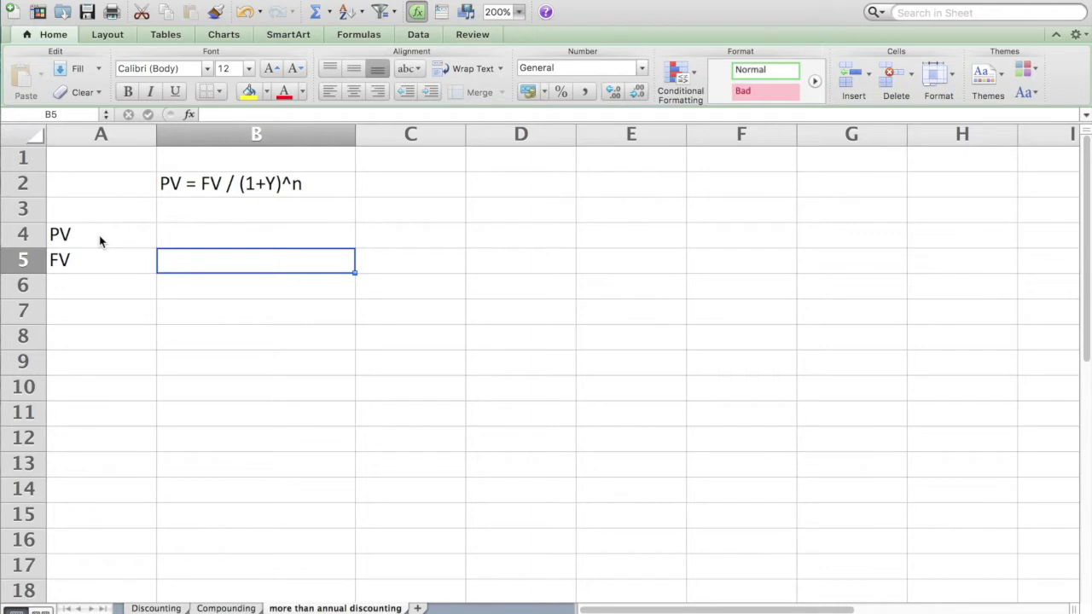
pyautogui.write('future value')
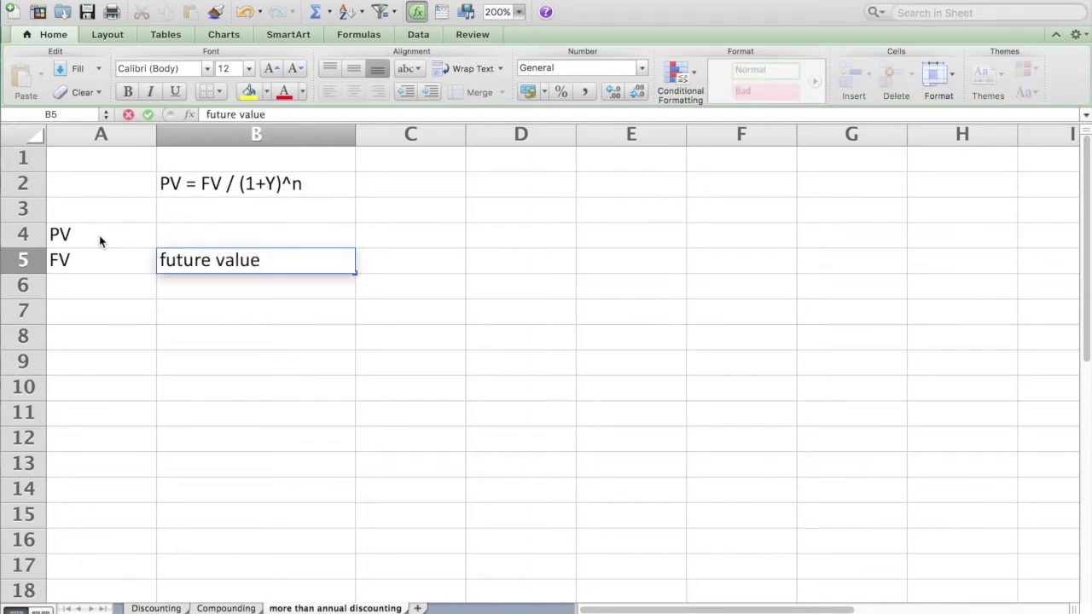
pyautogui.press('Return')
# Step: Enter the label Y in A6 with the description "discount rate (yield, irr)" in B6
pyautogui.write('Y')
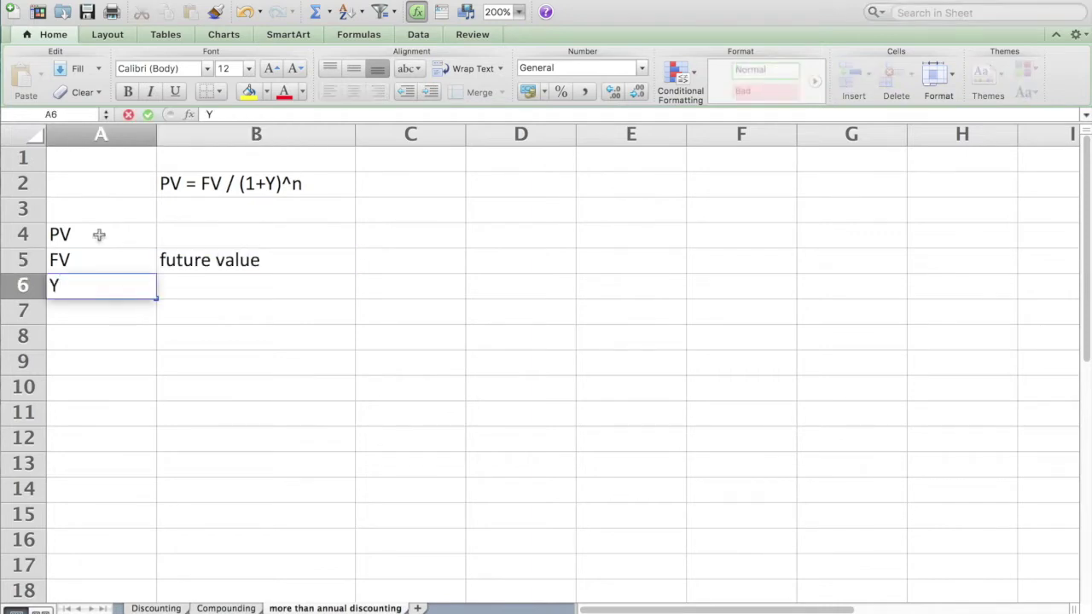
pyautogui.press('Tab')
pyautogui.write('discount')
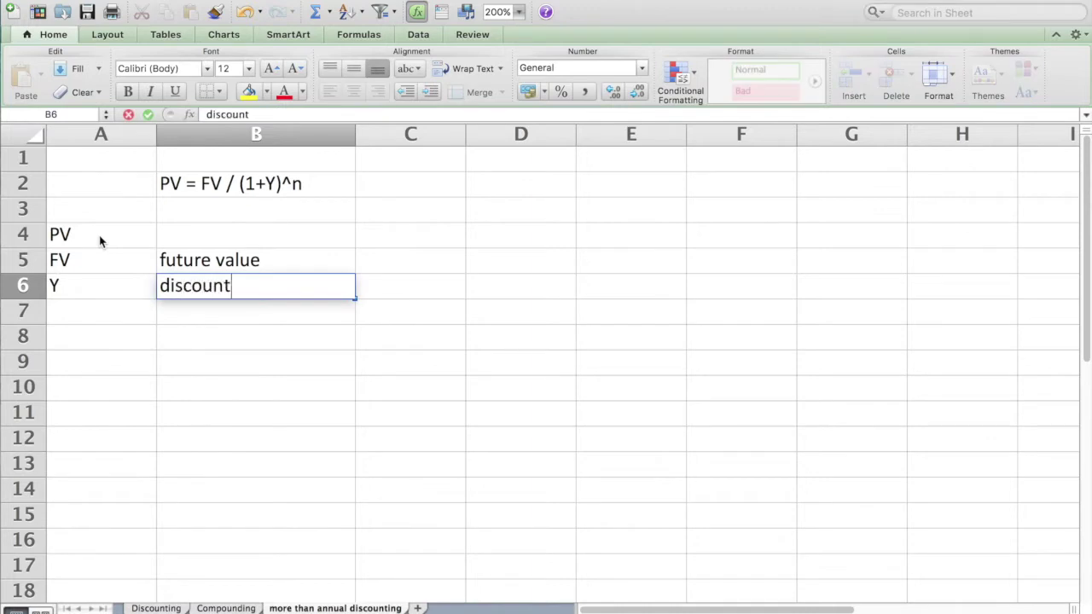
pyautogui.write(' rate (yield, irr)')
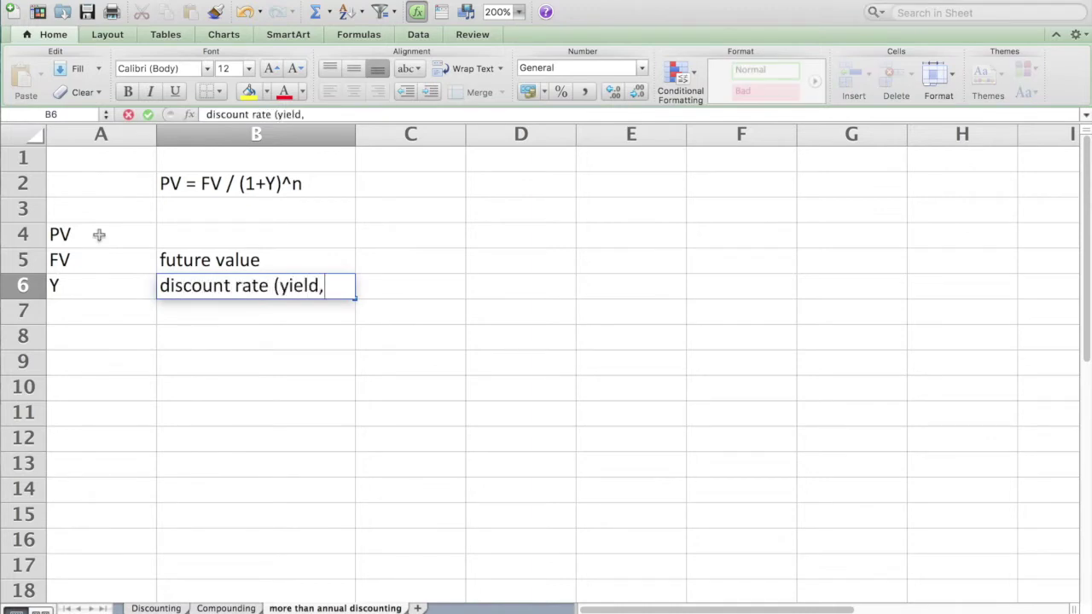
pyautogui.press('Return')
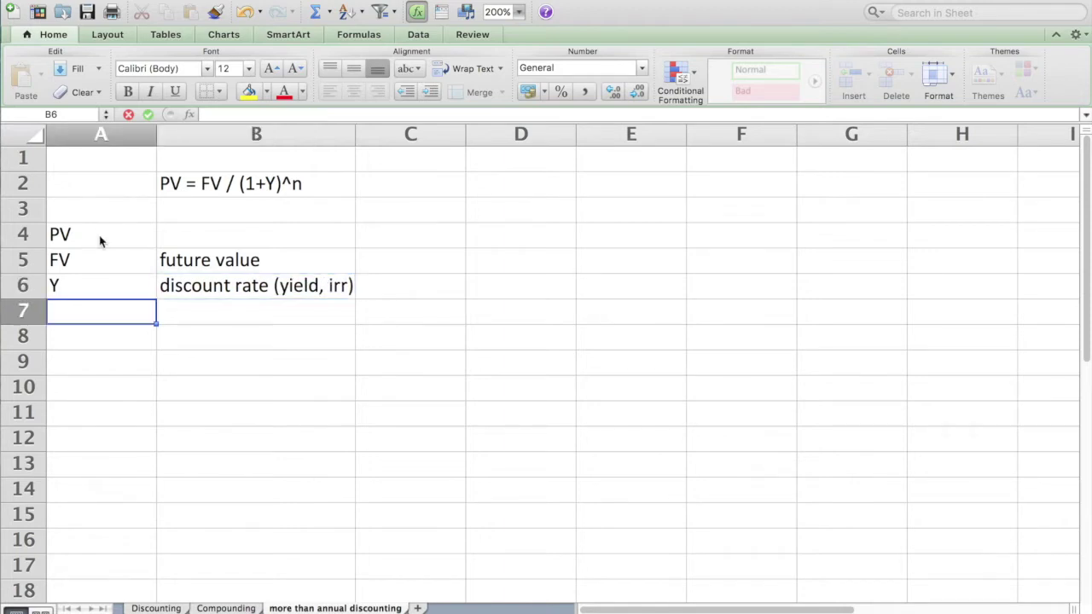
# Step: Enter the label N in A7, with "# of discounting" in B7 and "time" in C7
pyautogui.write('N')
pyautogui.press('Tab')
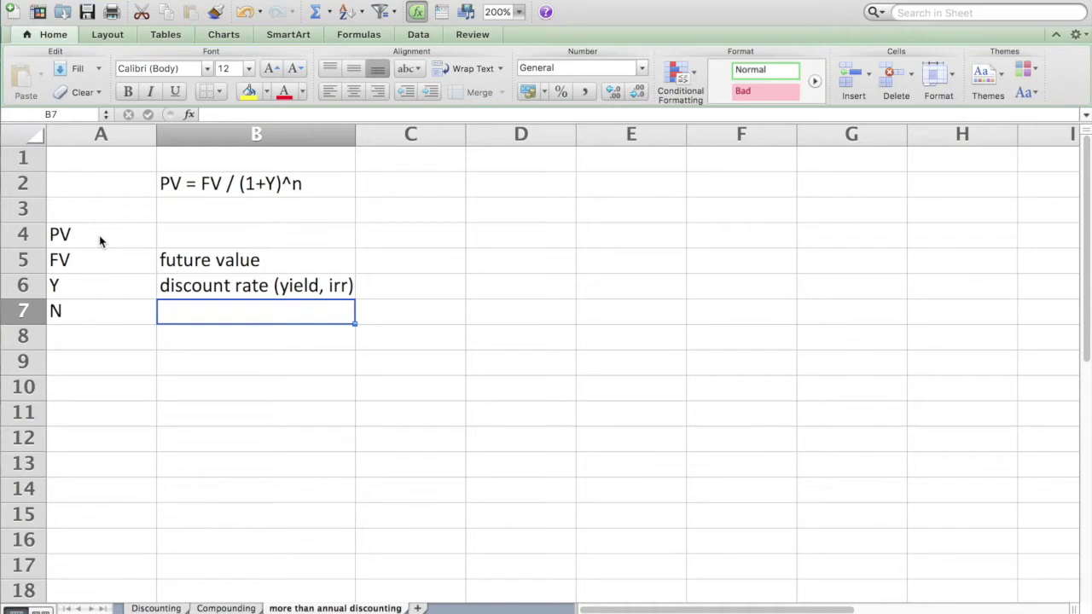
pyautogui.press('Tab')
pyautogui.write('time')
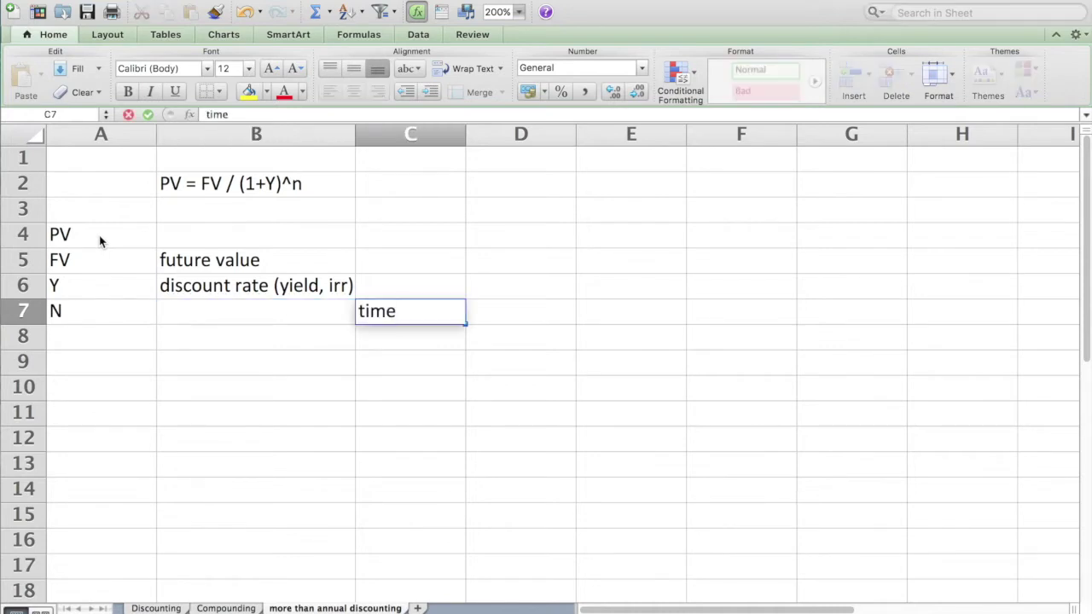
pyautogui.press('Return')
pyautogui.press('Left')
pyautogui.press('Up')
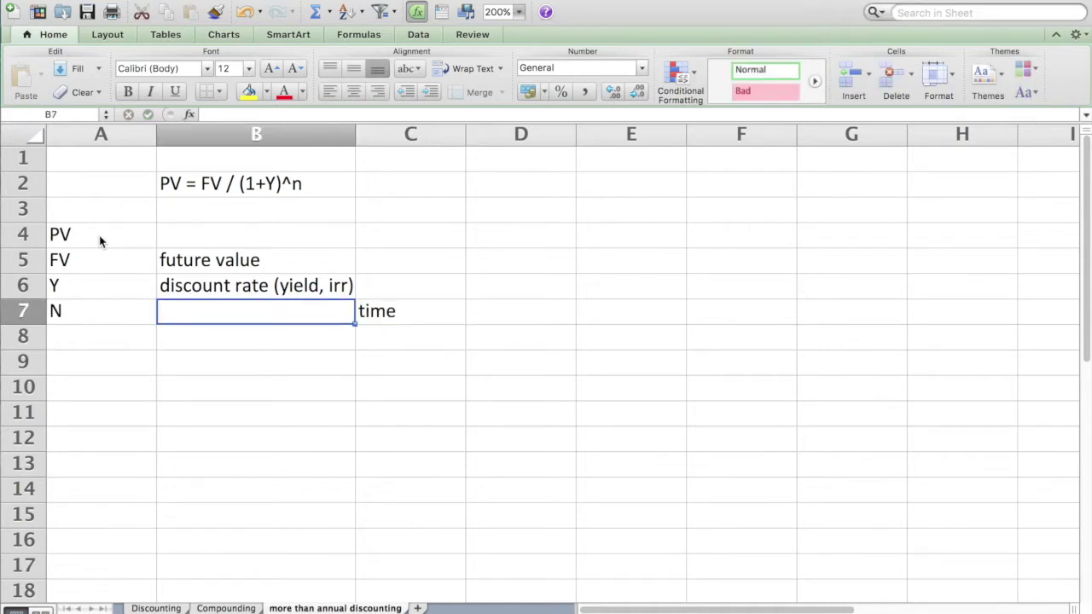
pyautogui.write('#')
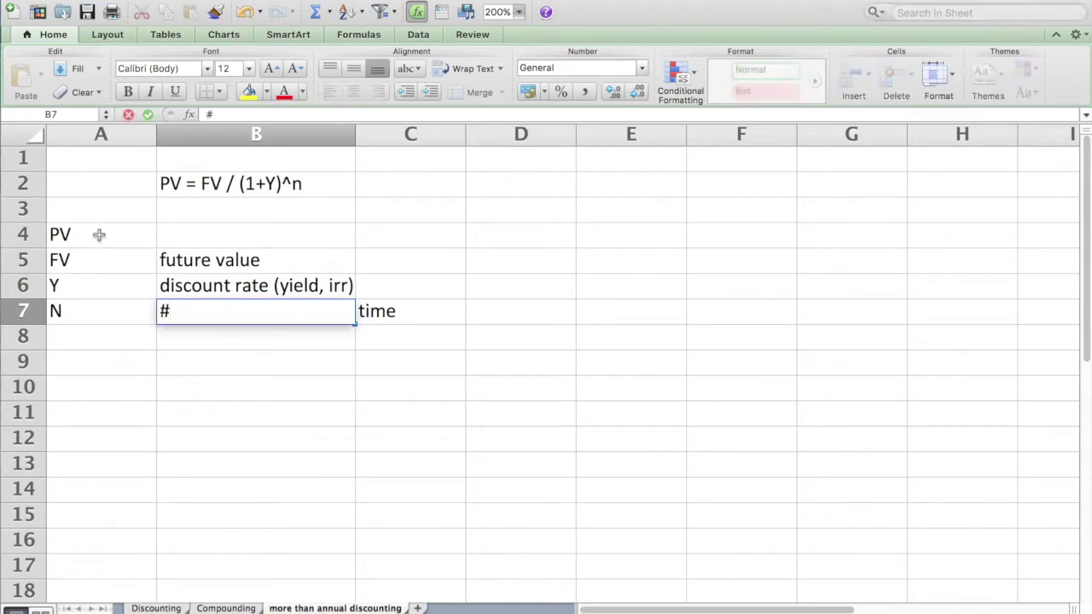
pyautogui.write(' of discounting')
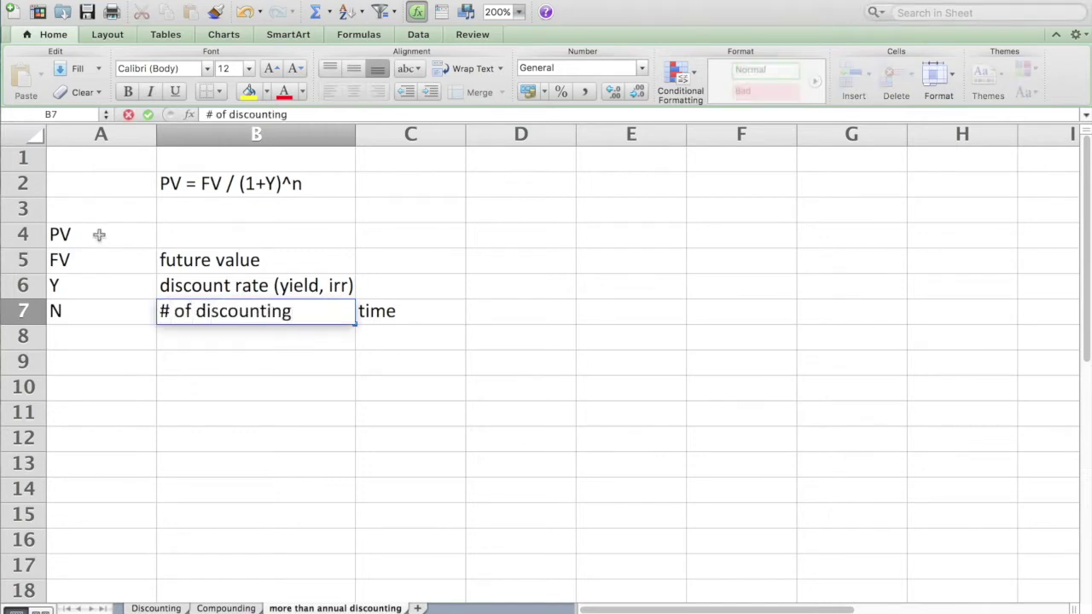
pyautogui.press('Return')
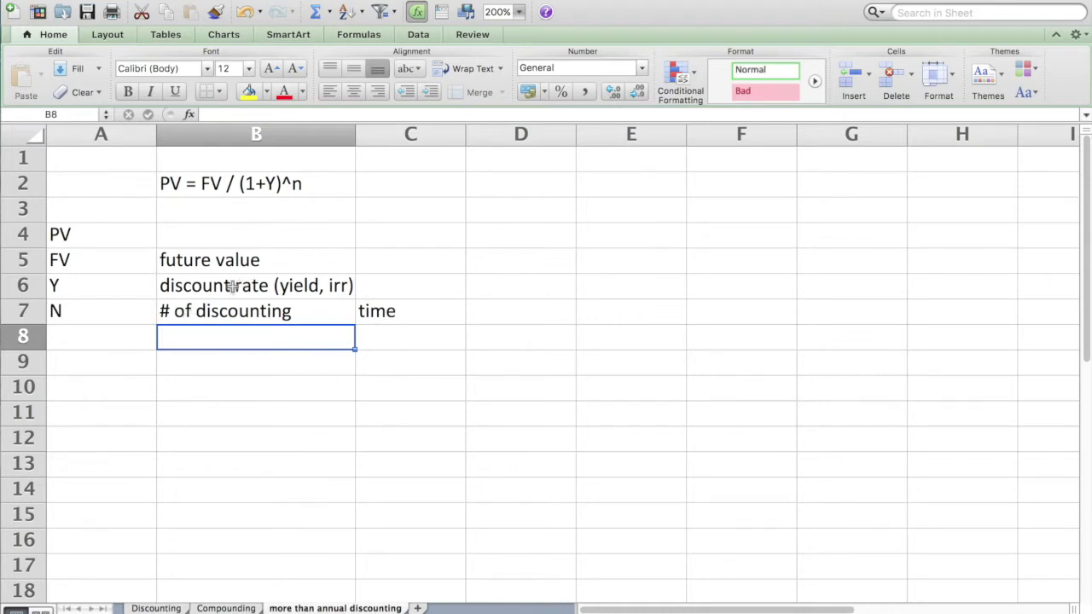
# Step: Edit the formula text in B2 so that Y is divided by p, reading "PV = FV / (1+Y/p)^n"
pyautogui.click(230, 287)
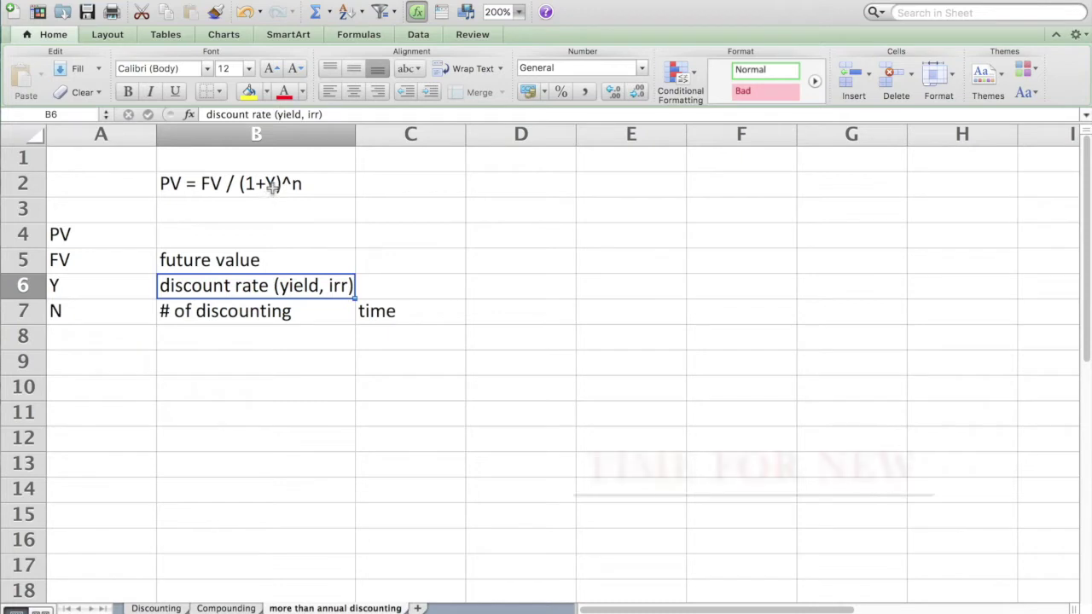
pyautogui.click(275, 187)
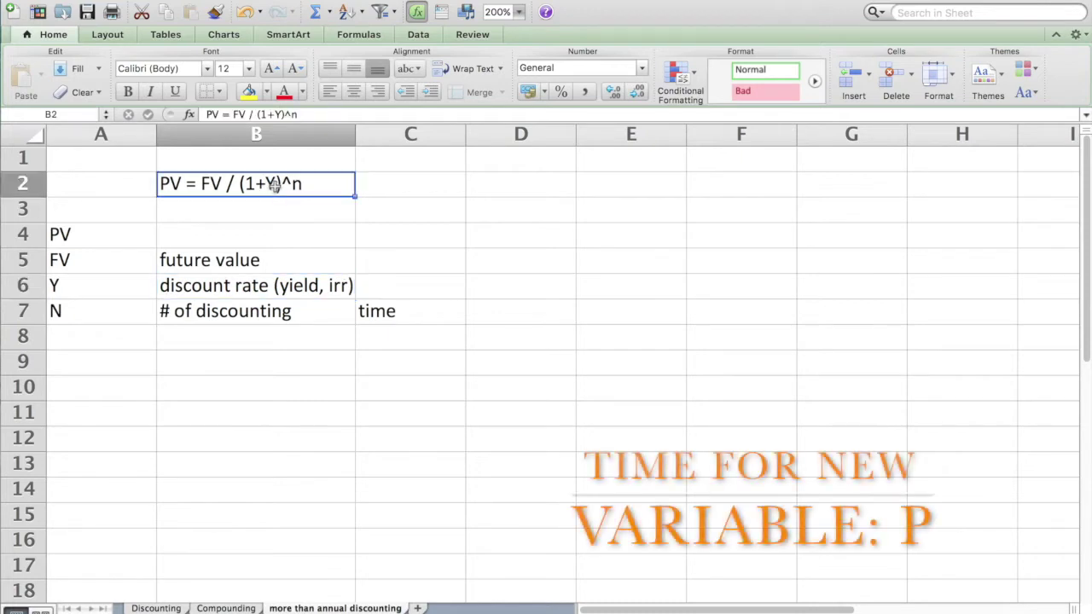
pyautogui.doubleClick(275, 186)
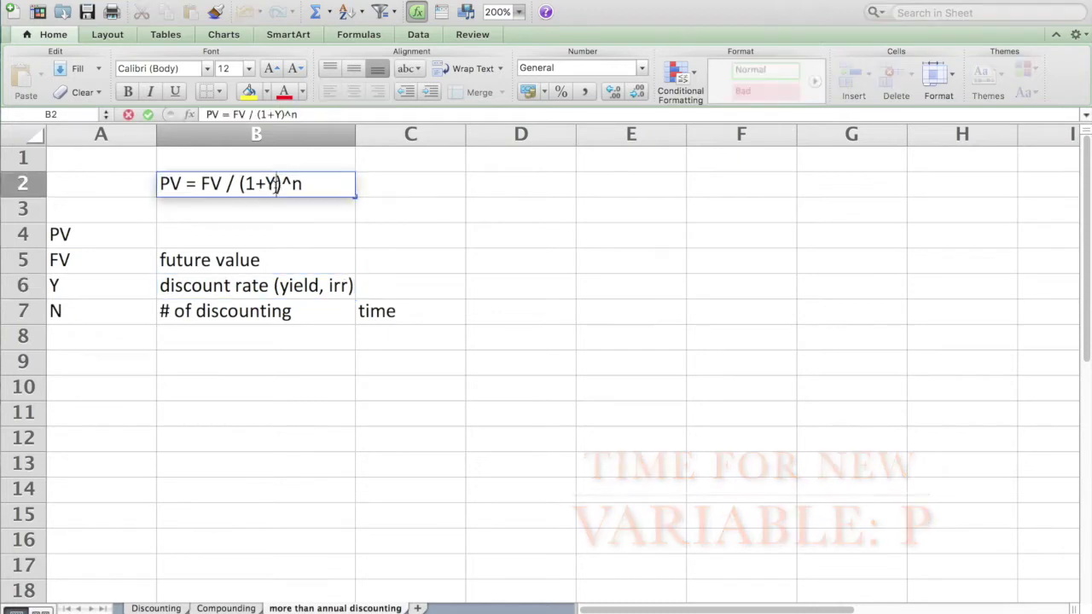
pyautogui.write('/p')
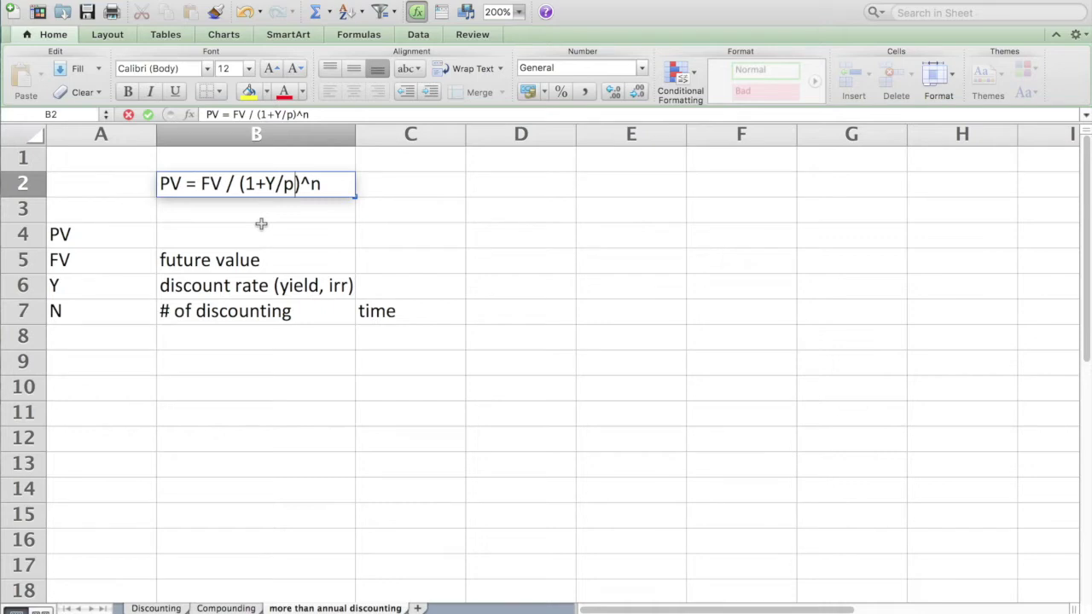
pyautogui.press('Return')
# Step: Enter the label p in A8 with the description "# times per year" in B8
pyautogui.click(116, 328)
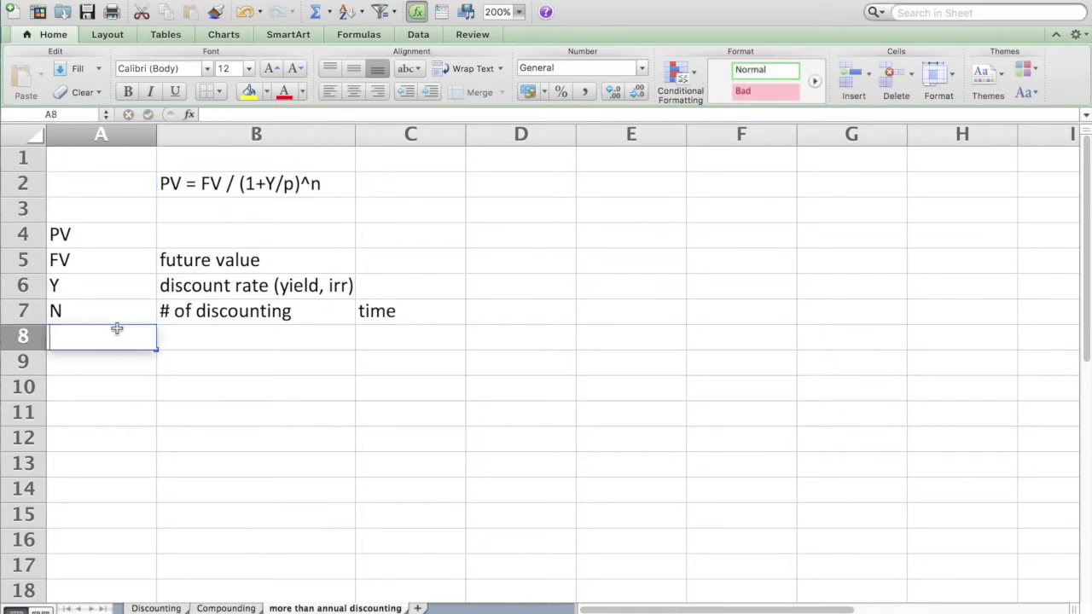
pyautogui.write('p')
pyautogui.press('Tab')
pyautogui.write('# ti')
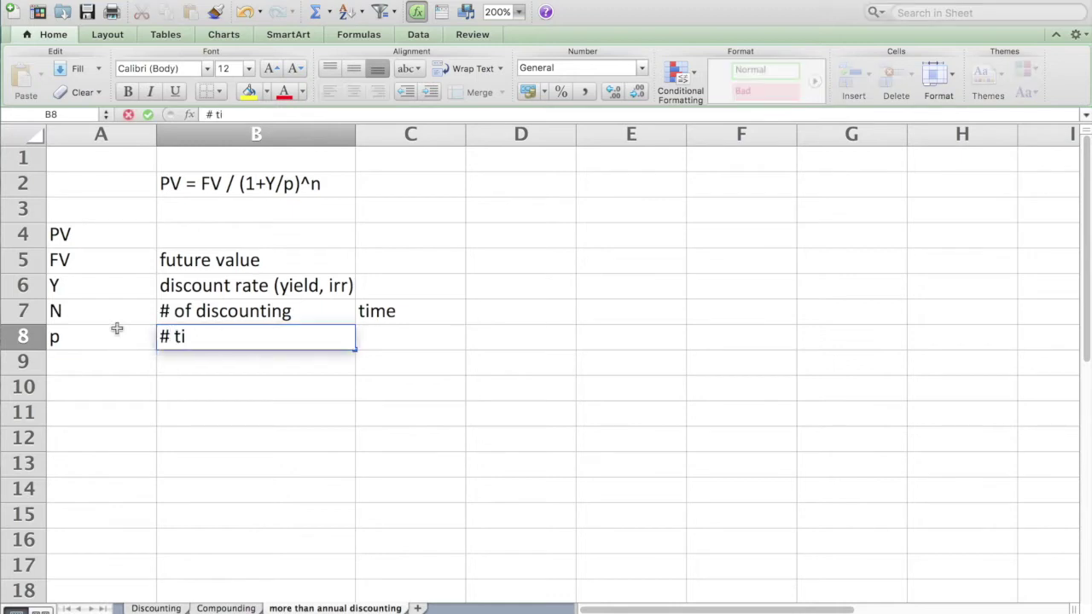
pyautogui.write('mes per')
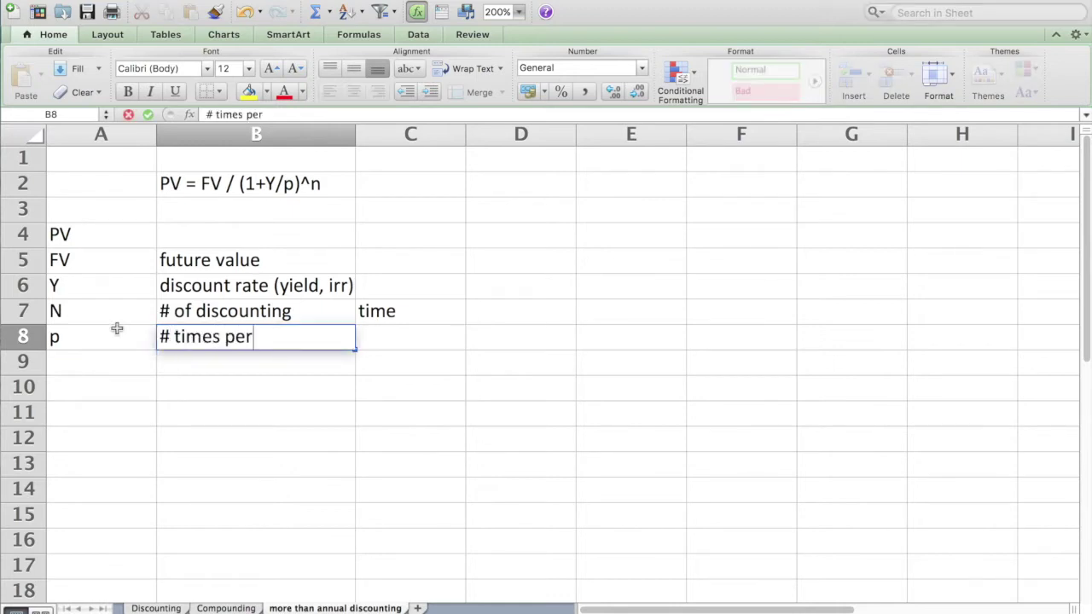
pyautogui.write(' year')
pyautogui.press('Return')
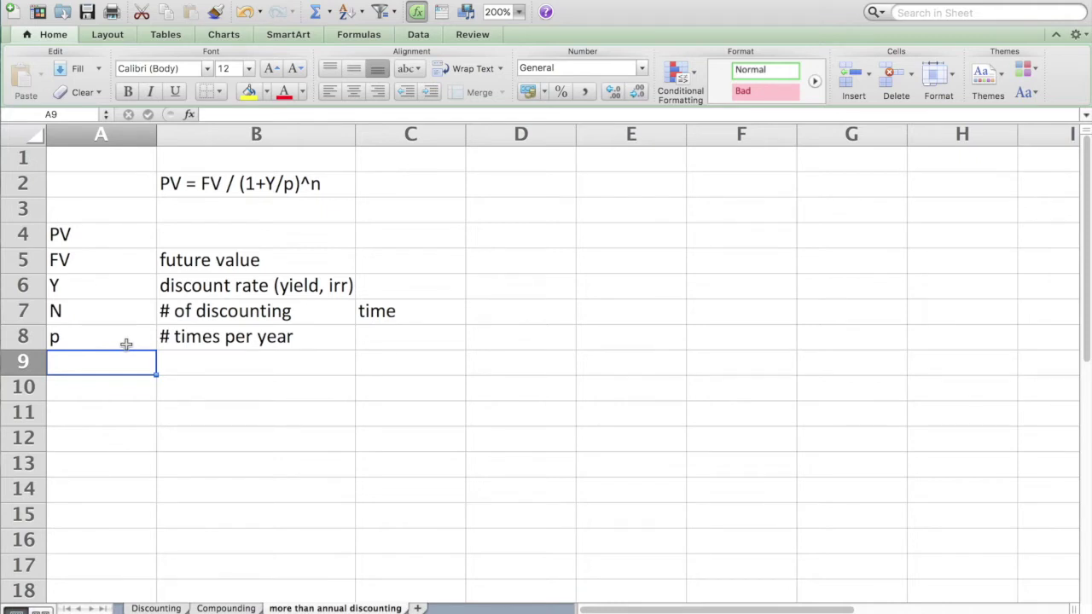
pyautogui.click(205, 338)
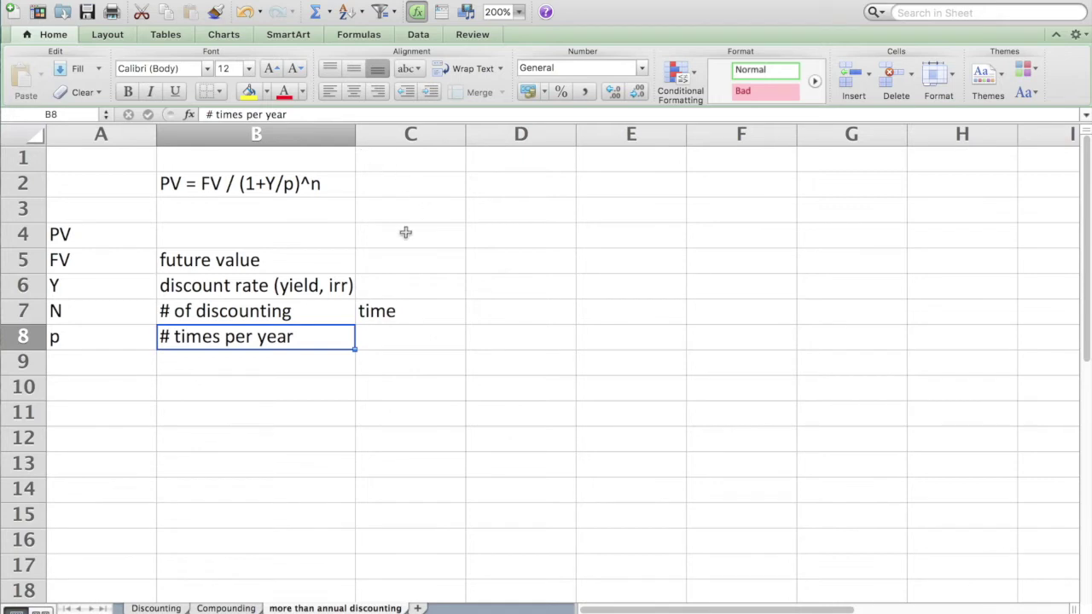
# Step: Enter the heading "Pricing up a bond" in cell D2
pyautogui.click(504, 183)
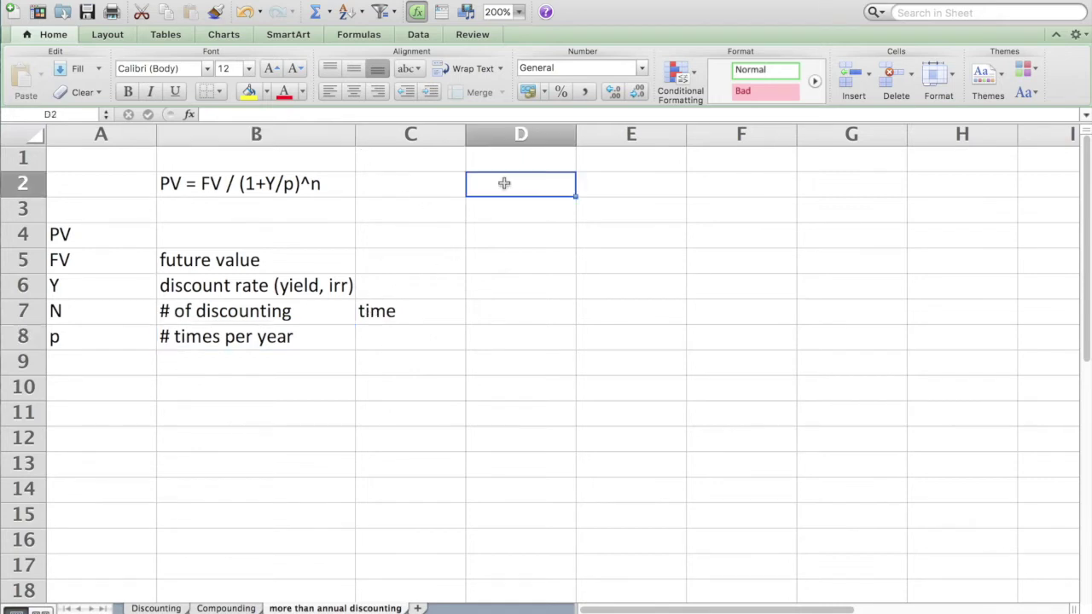
pyautogui.write('Pricing up a')
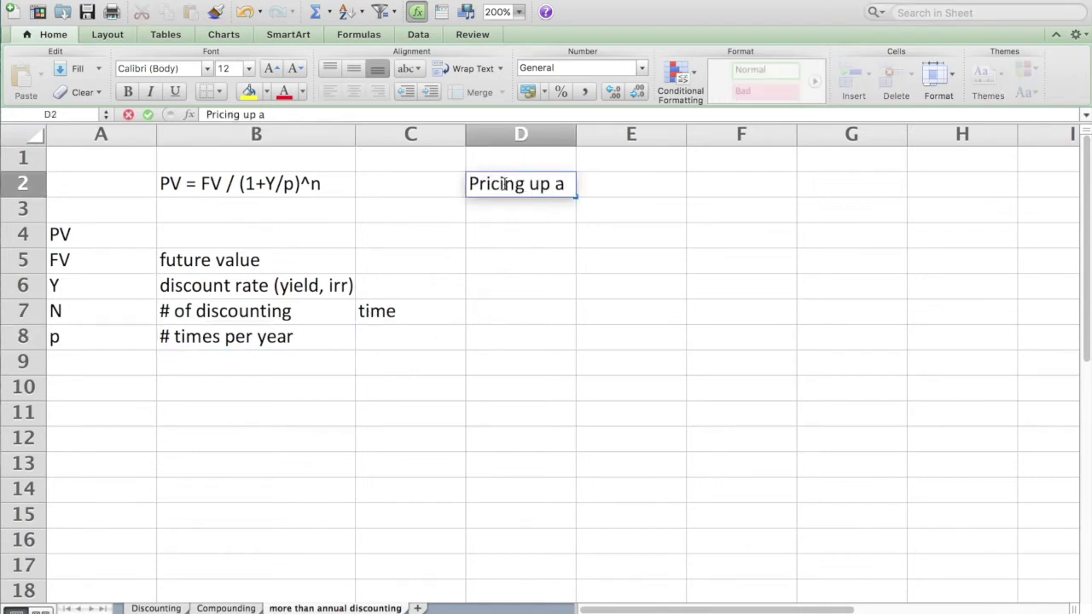
pyautogui.write(' bond')
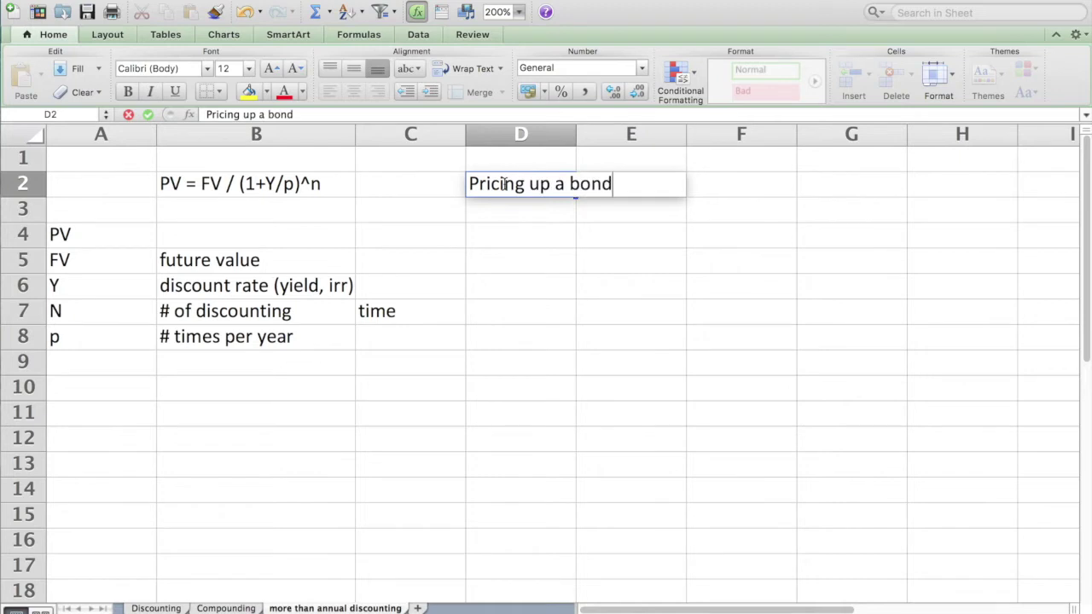
pyautogui.press('Return')
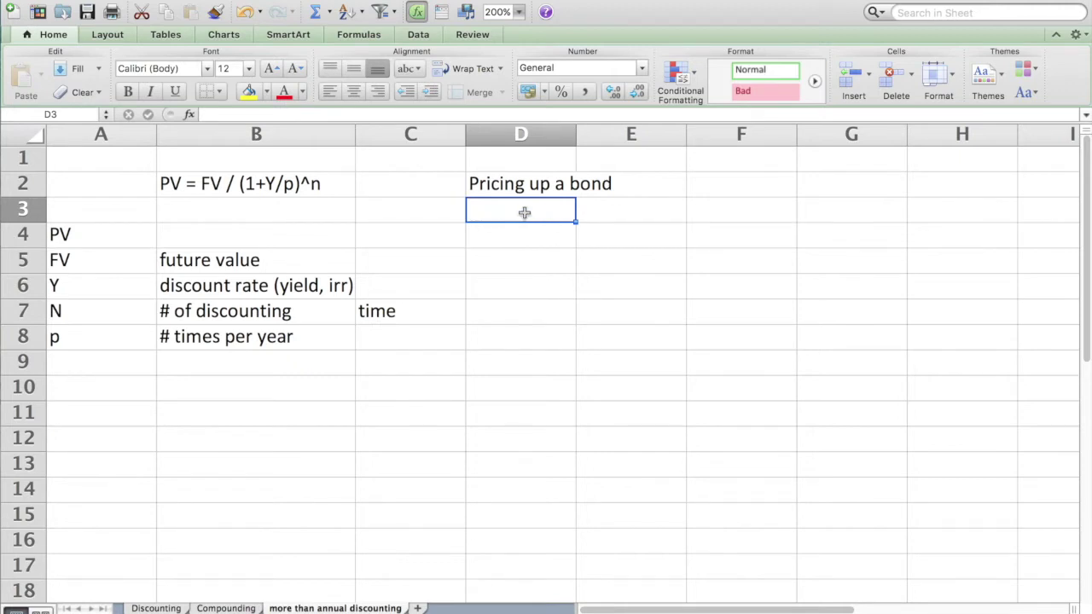
# Step: Enter the bond's face amount of $100,000 in cell D3
pyautogui.write('$100,0')
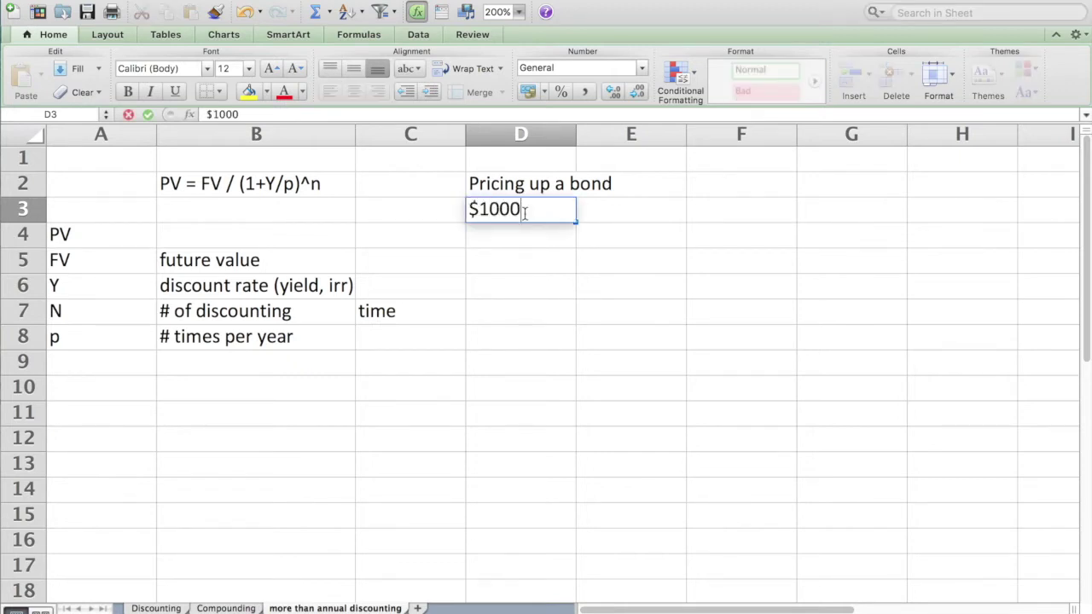
pyautogui.write('00')
pyautogui.press('Return')
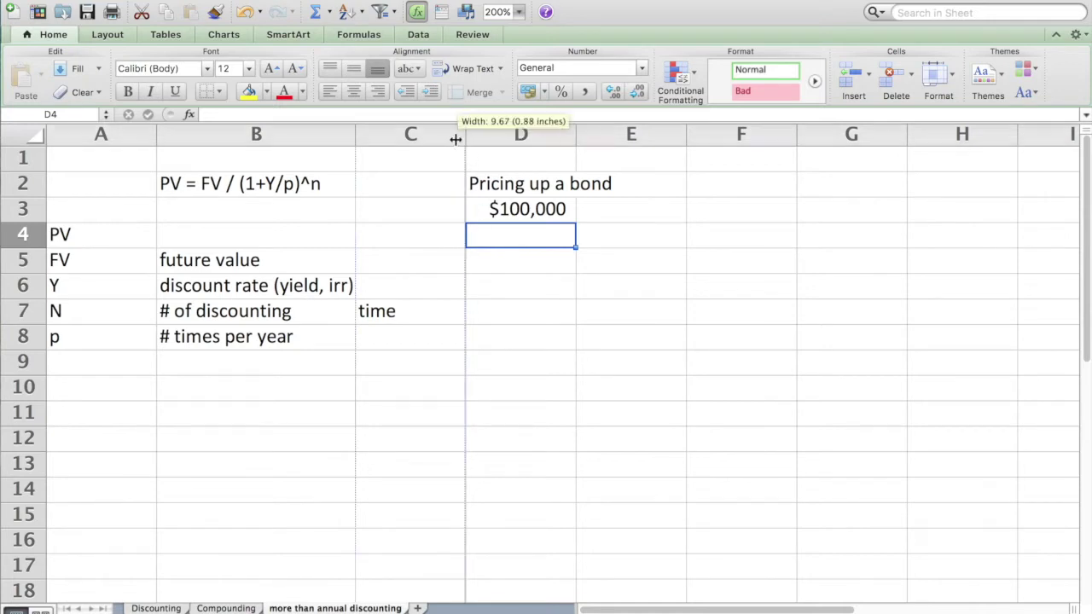
pyautogui.moveTo(455, 139); pyautogui.dragTo(465, 134)
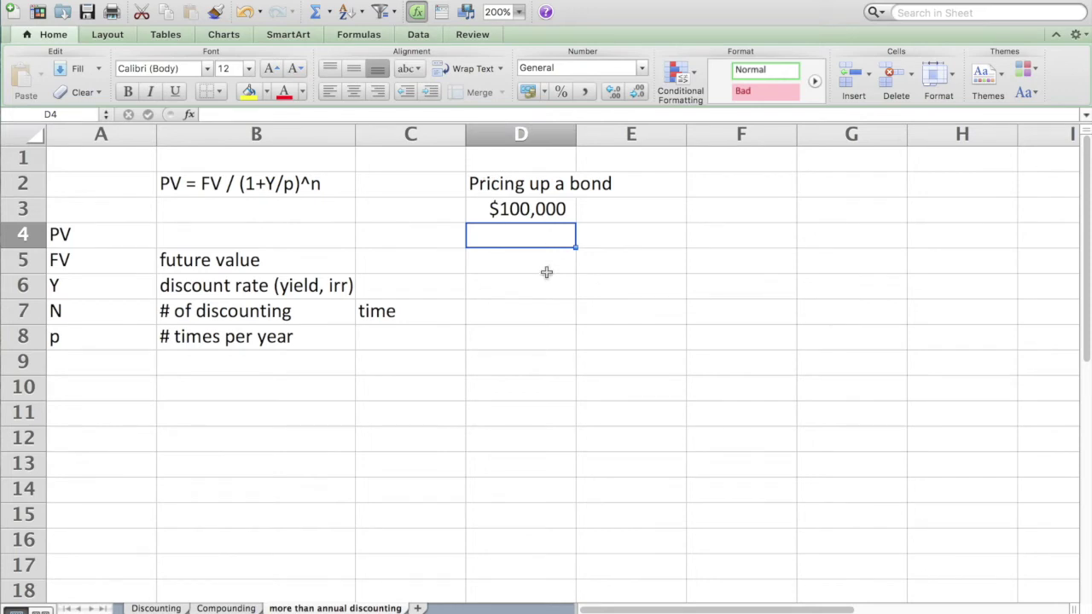
# Step: Enter the description "3 year bond" in cell D4
pyautogui.click(515, 262)
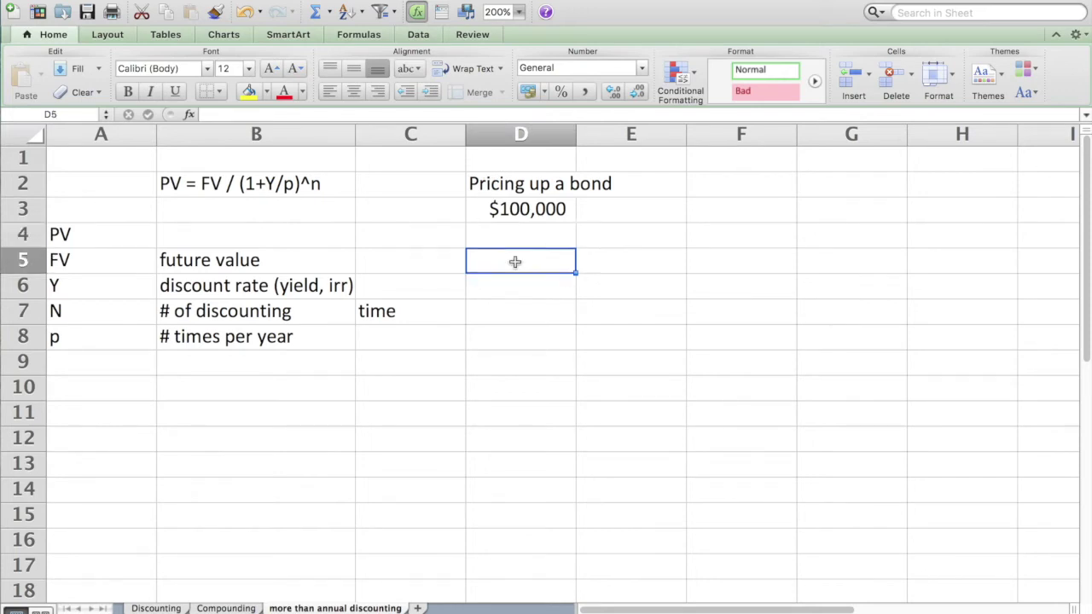
pyautogui.click(528, 233)
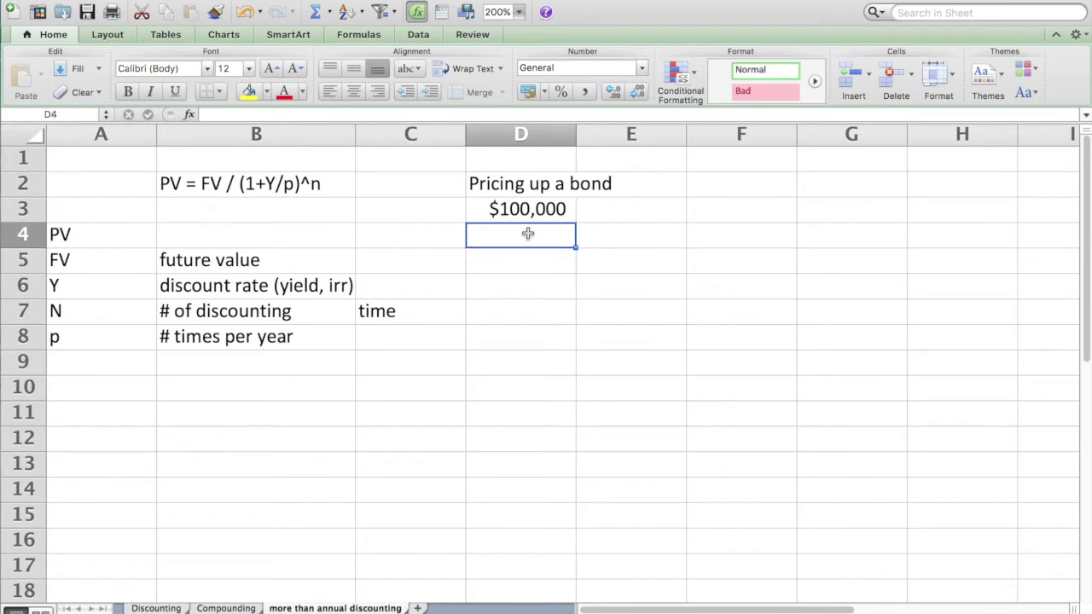
pyautogui.write('3 year')
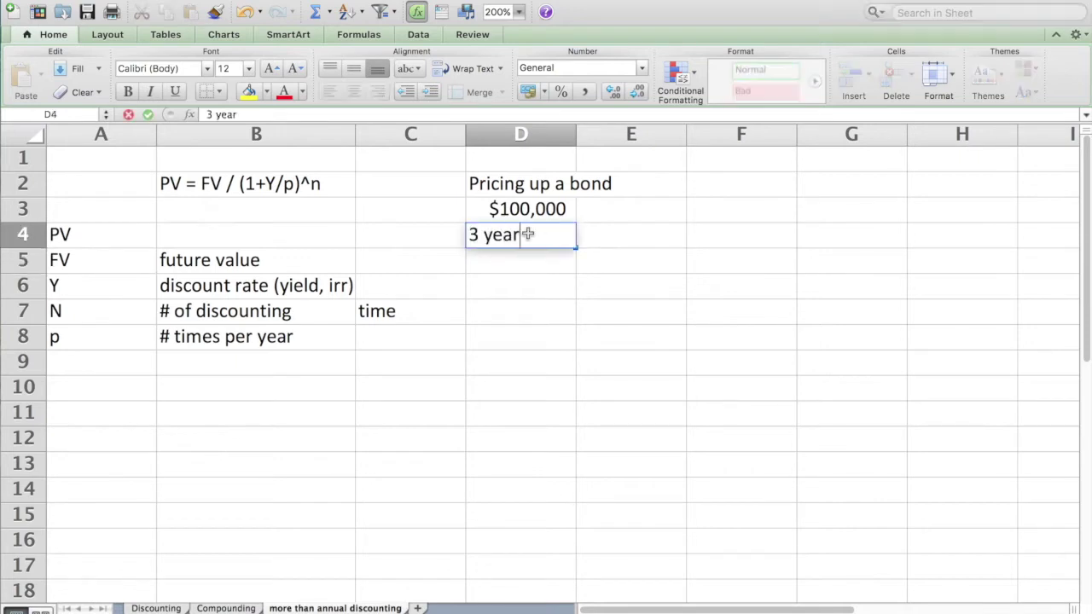
pyautogui.write(' bond')
pyautogui.press('Return')
# Step: Enter the coupon description "5% per year coupons" in cell D5
pyautogui.write('4')
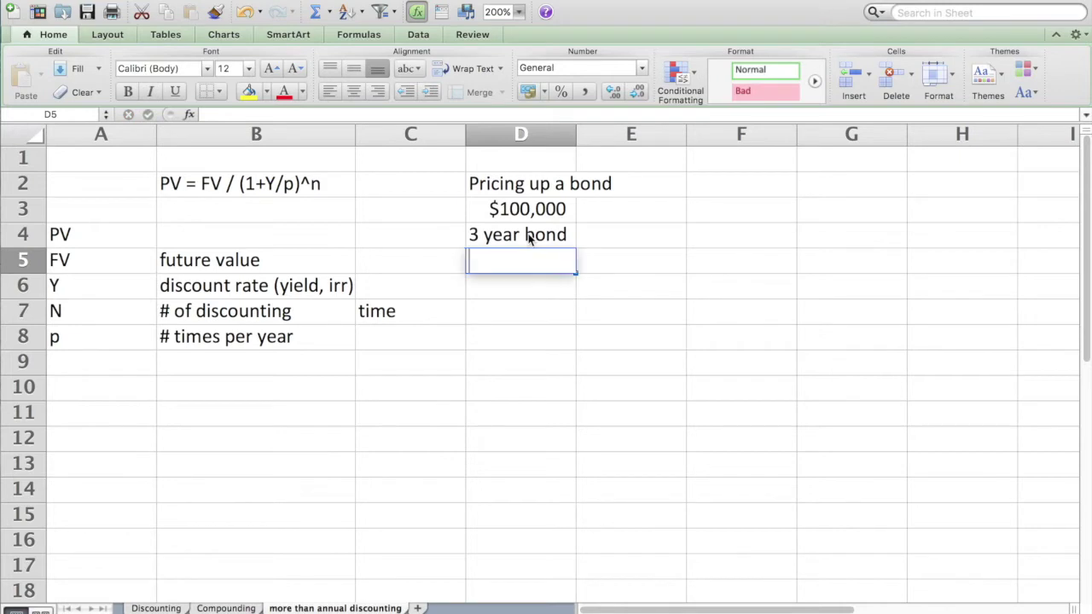
pyautogui.write('%')
pyautogui.press('BackSpace')
pyautogui.press('BackSpace')
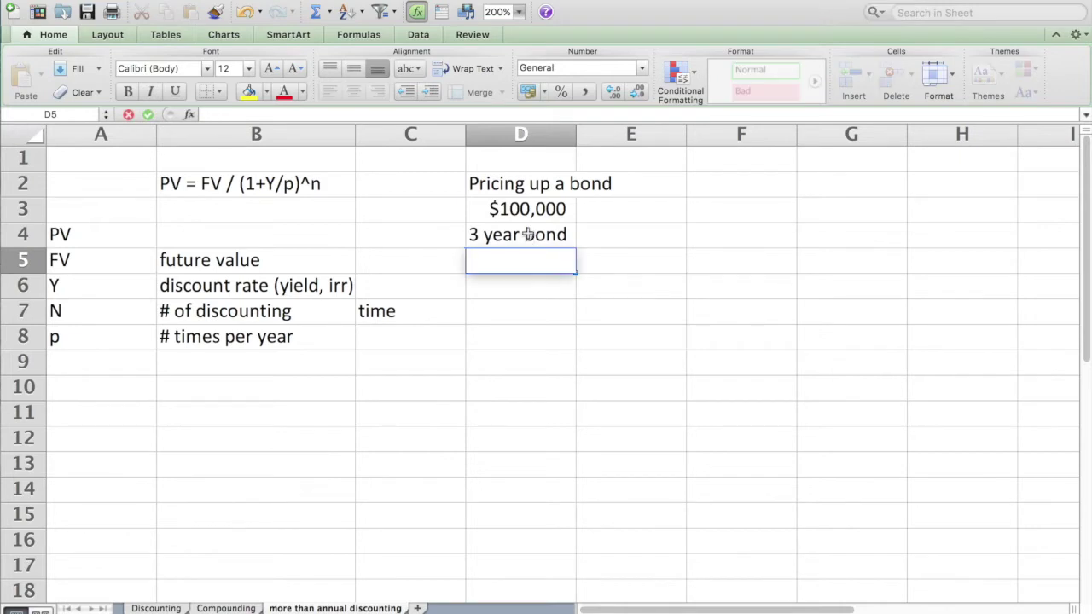
pyautogui.write('5% pe')
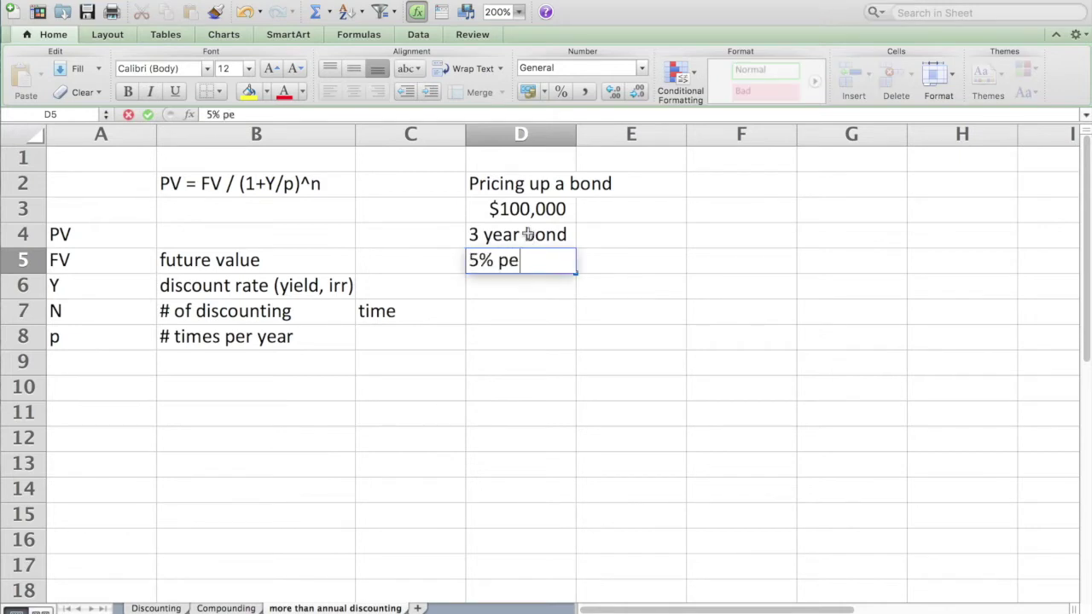
pyautogui.write('r year coupons')
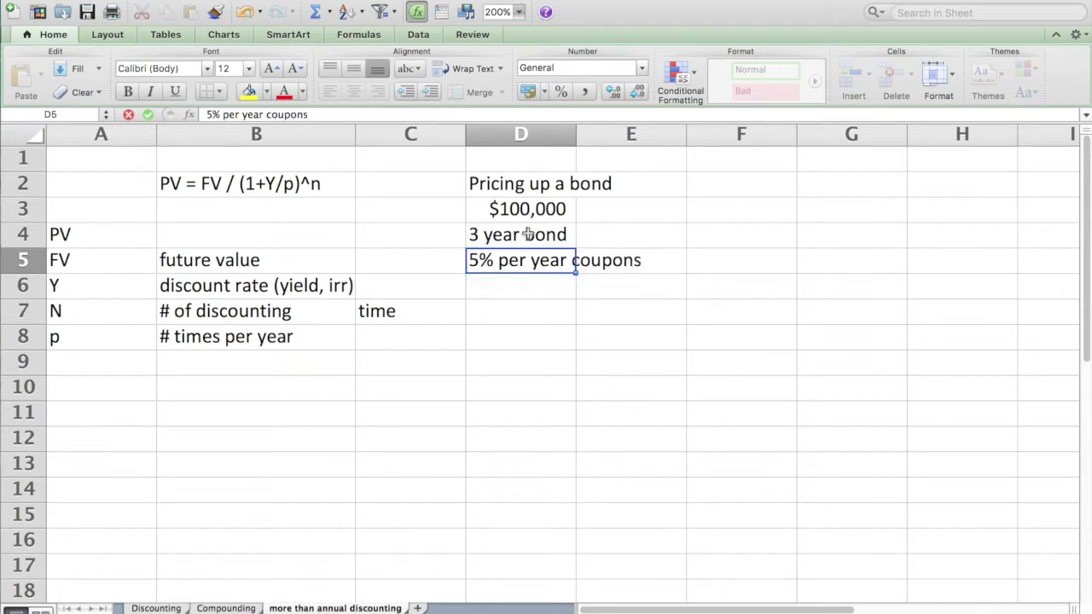
pyautogui.press('Return')
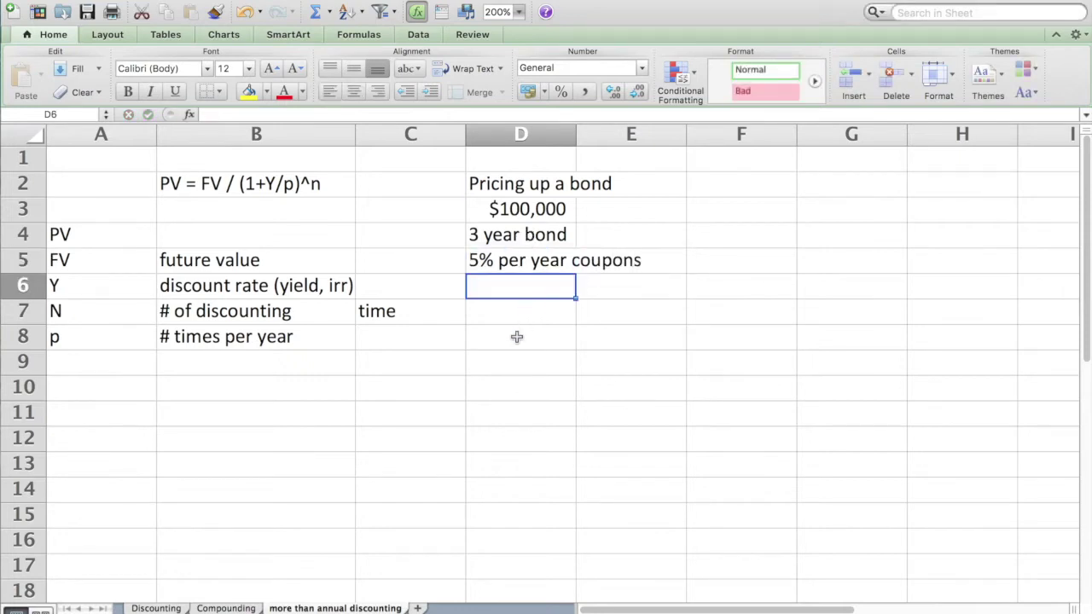
# Step: Narrow column E and number the payment periods 1 to 6 down cells E7 to E12
pyautogui.moveTo(684, 138); pyautogui.dragTo(606, 137)
pyautogui.click(586, 315)
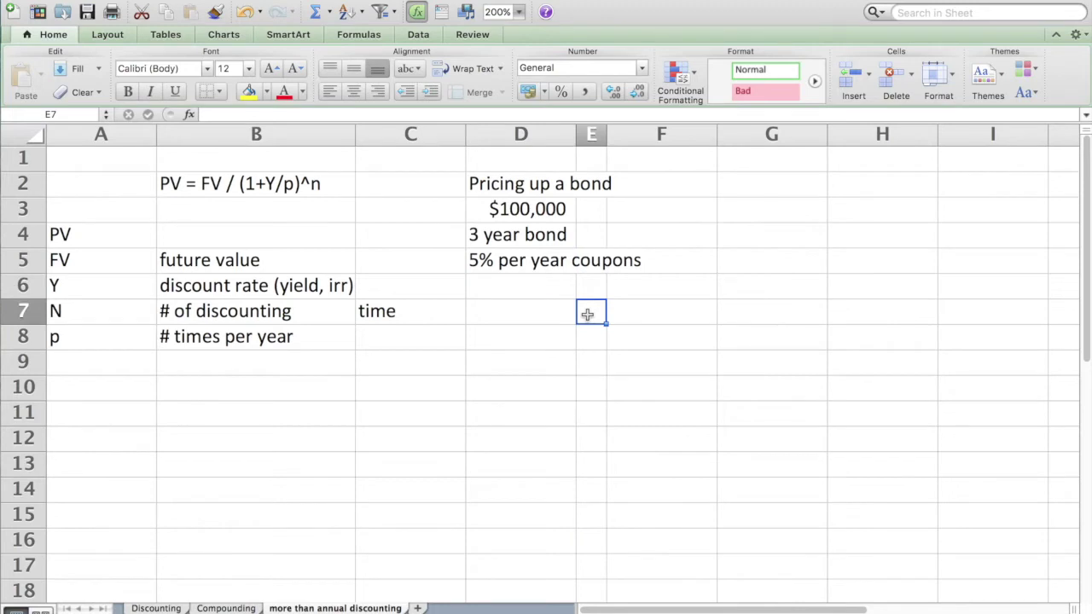
pyautogui.write('1')
pyautogui.press('Return')
pyautogui.write('2')
pyautogui.press('Return')
pyautogui.write('3 4 5 6')
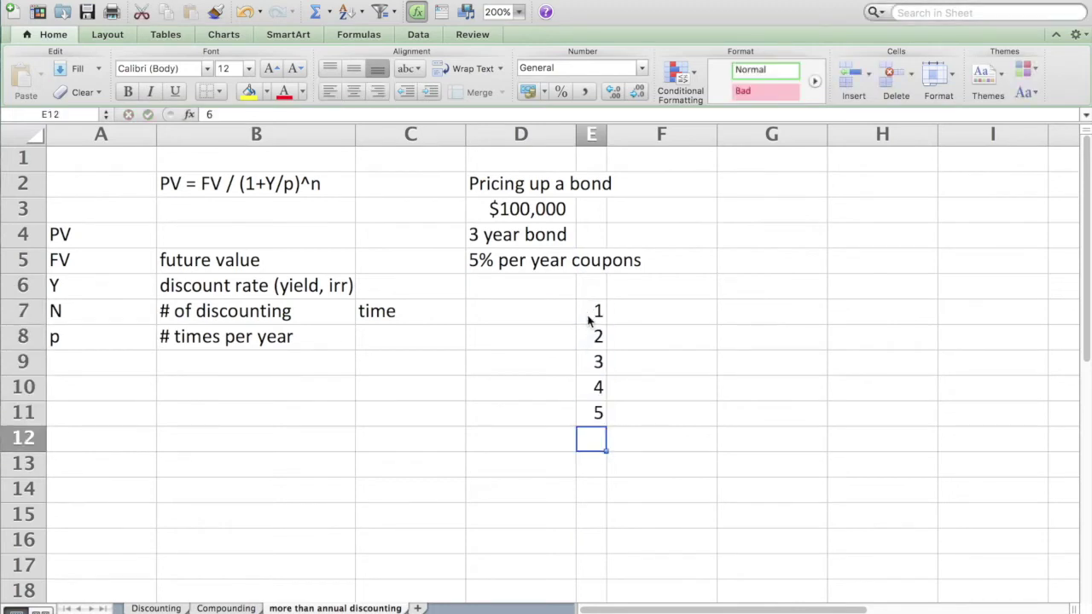
pyautogui.press('Return')
# Step: Enter the column heading "interest payments" in cell F6
pyautogui.click(663, 284)
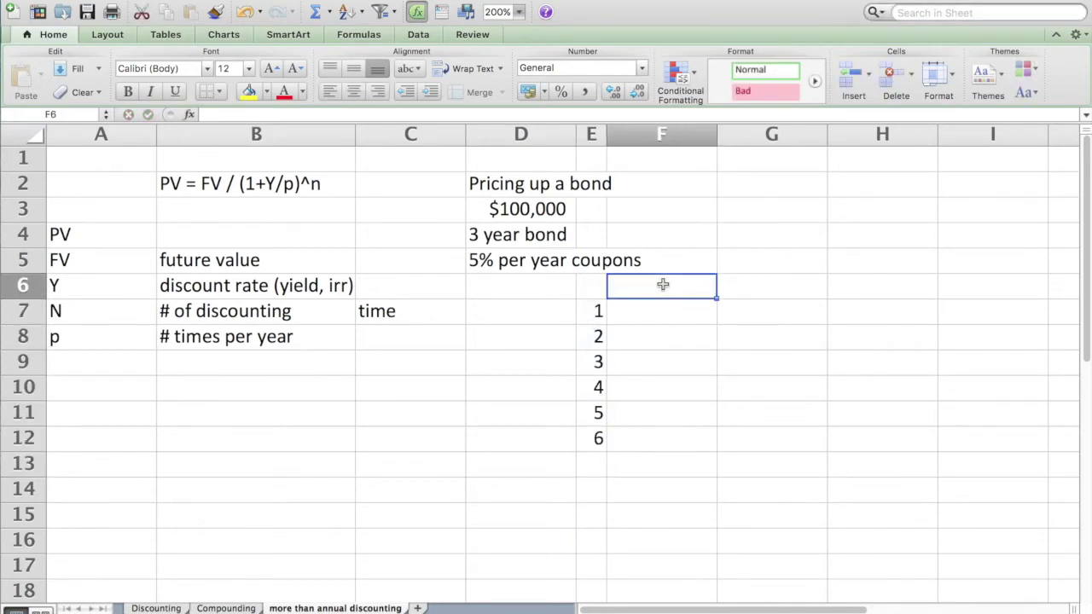
pyautogui.write('payments')
pyautogui.press('Return')
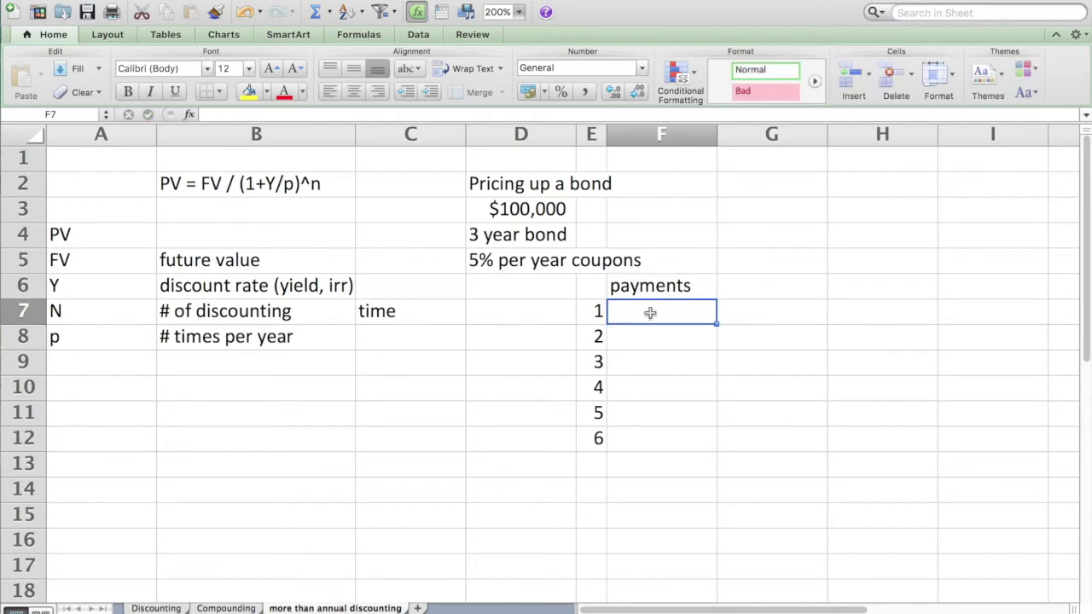
pyautogui.click(684, 285)
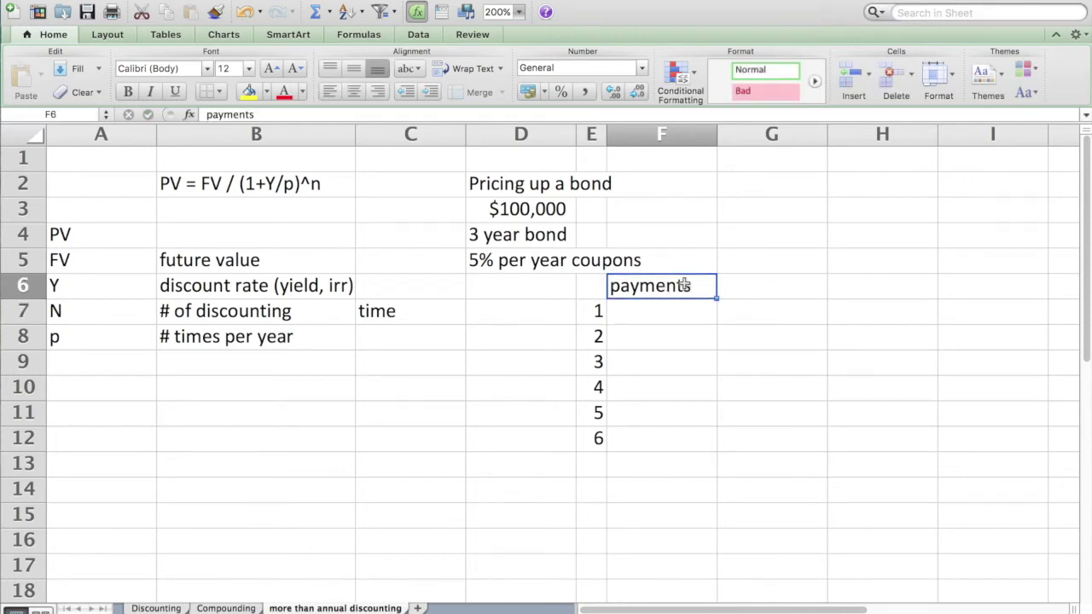
pyautogui.doubleClick(613, 285)
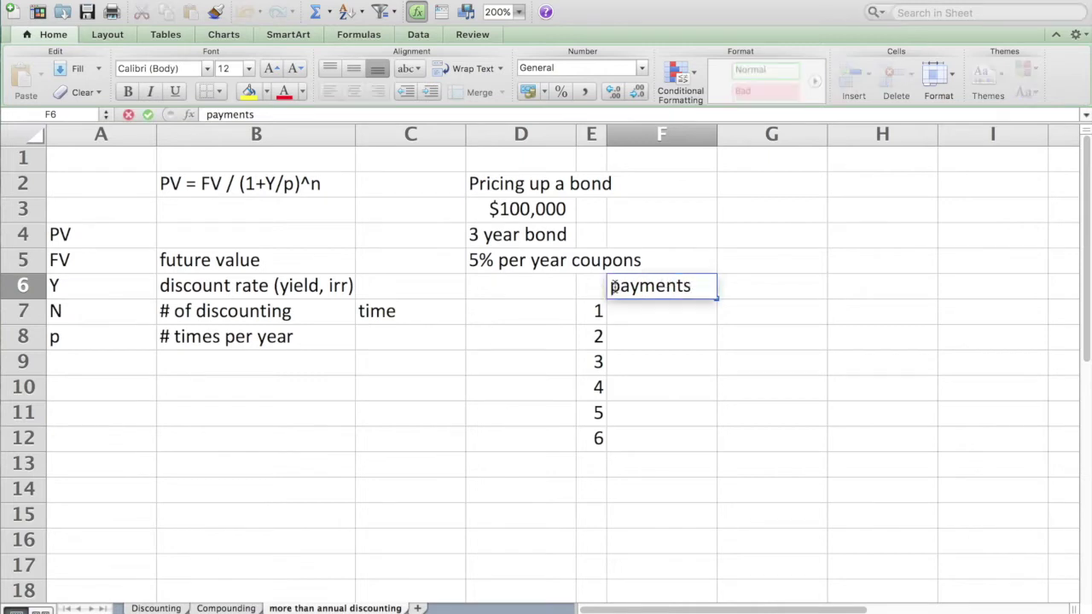
pyautogui.write('interest')
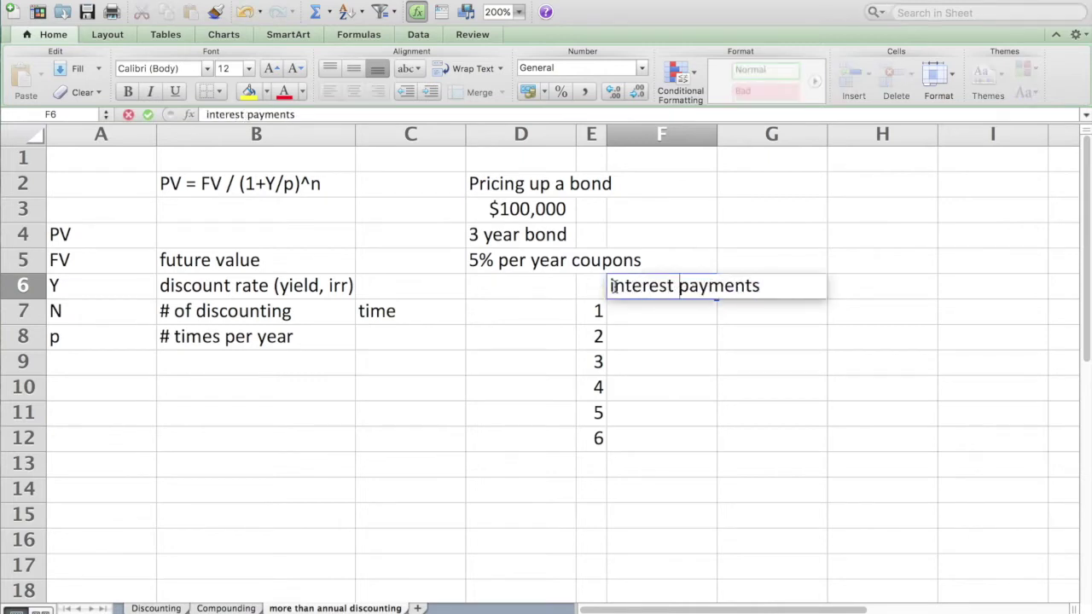
pyautogui.press('Return')
# Step: Enter the column heading "principle" in cell G6
pyautogui.click(740, 285)
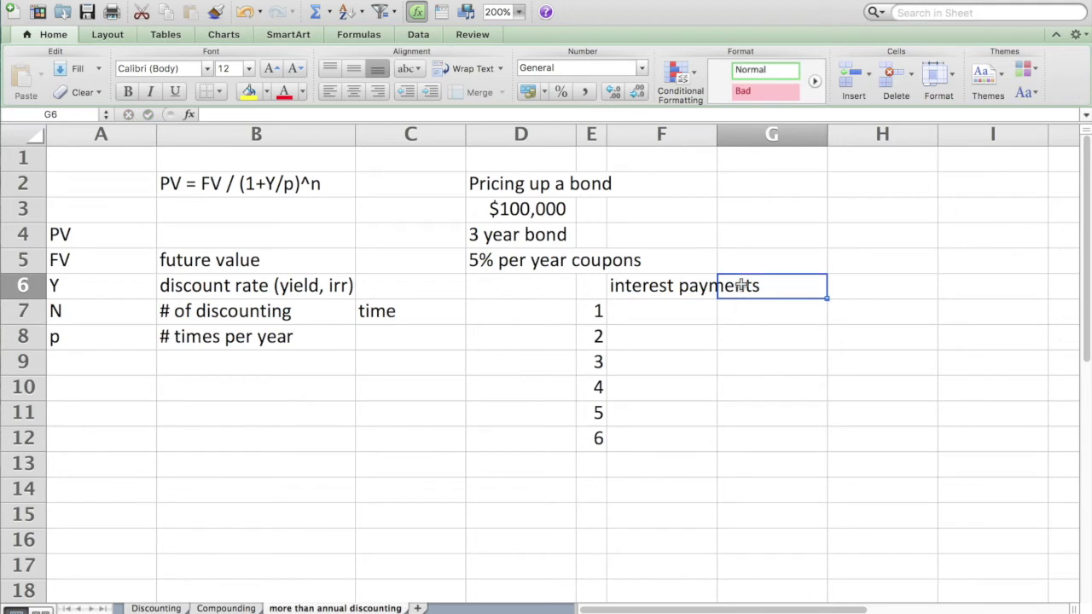
pyautogui.write('prin')
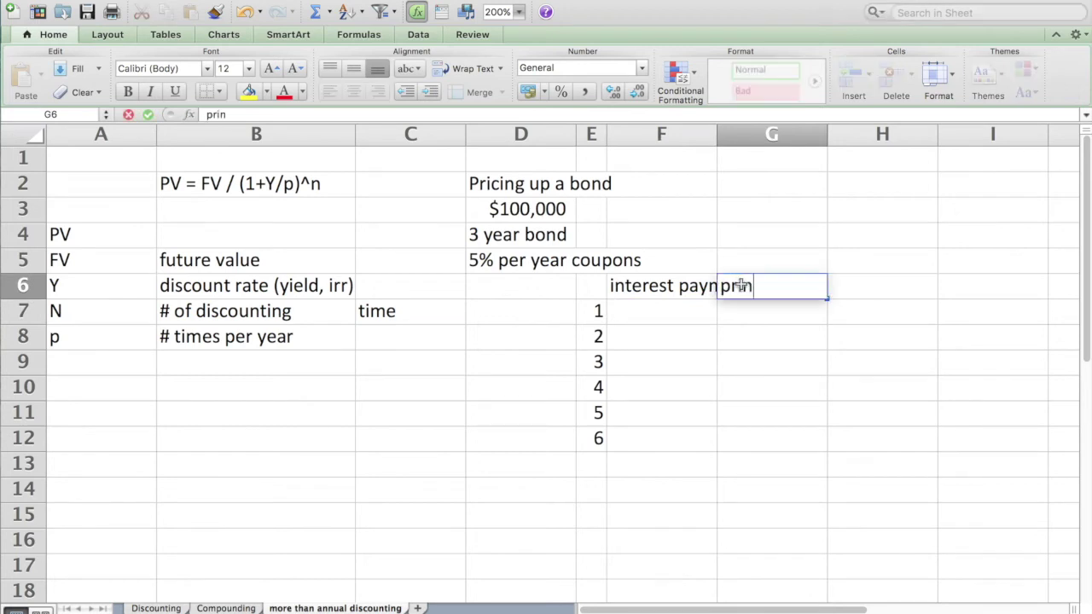
pyautogui.write('ciple')
pyautogui.press('Return')
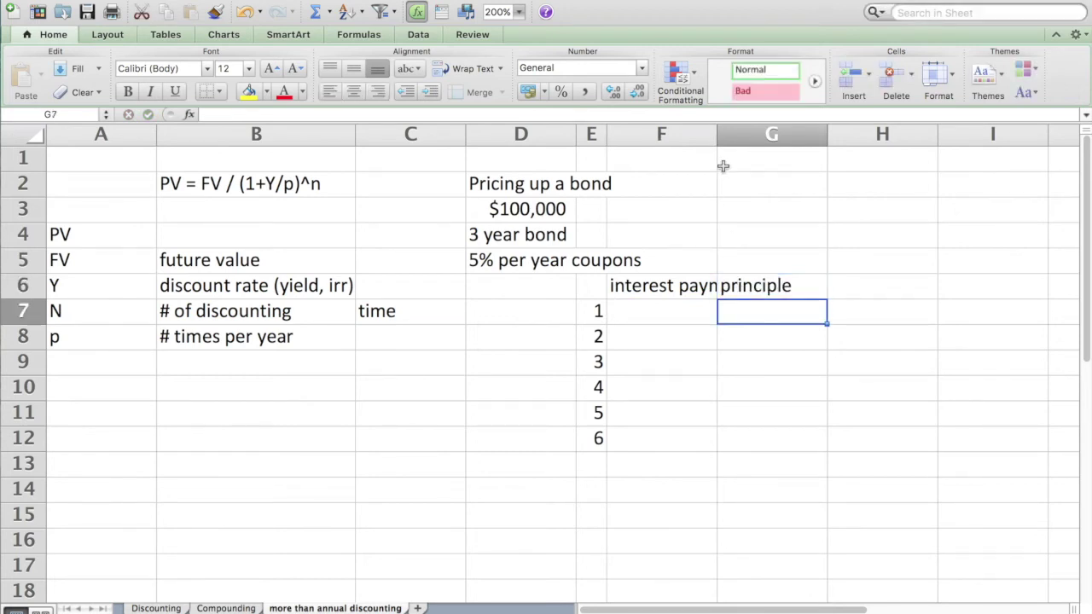
# Step: Widen column F slightly and shorten the heading in F6 to "interest"
pyautogui.moveTo(716, 134); pyautogui.dragTo(749, 134)
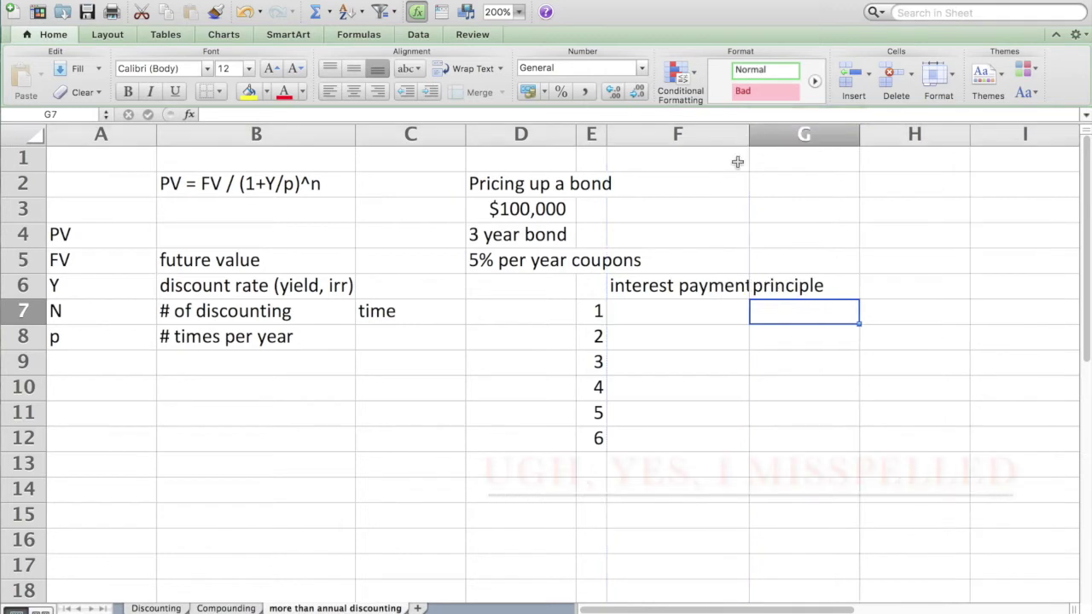
pyautogui.doubleClick(699, 288)
pyautogui.doubleClick(698, 289)
pyautogui.press('BackSpace')
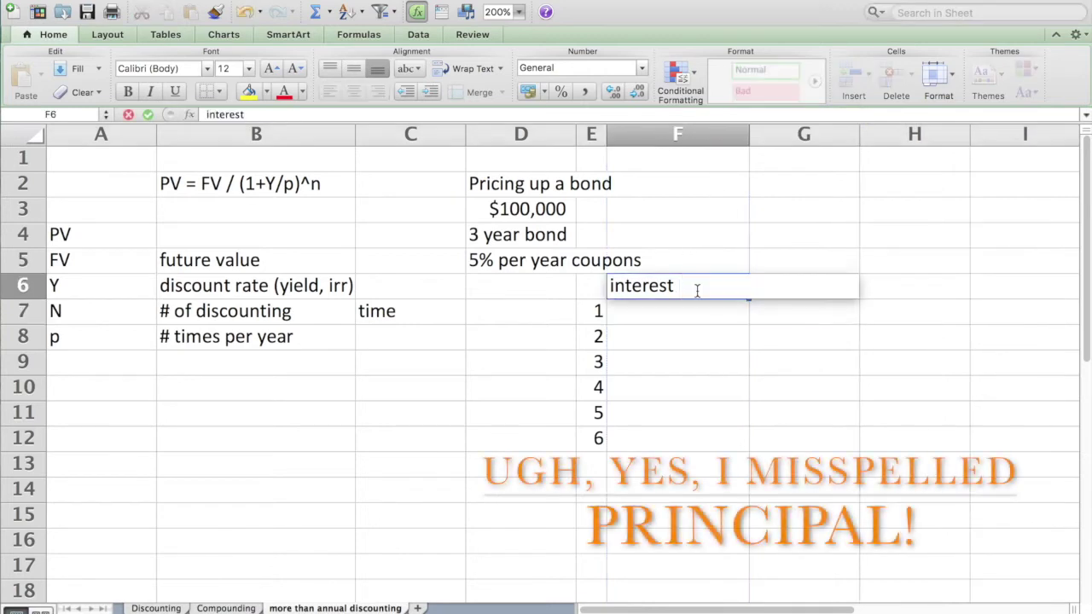
pyautogui.press('Return')
# Step: Narrow column F and enter the headings "Total" in H6 and "PV" in I6
pyautogui.click(879, 291)
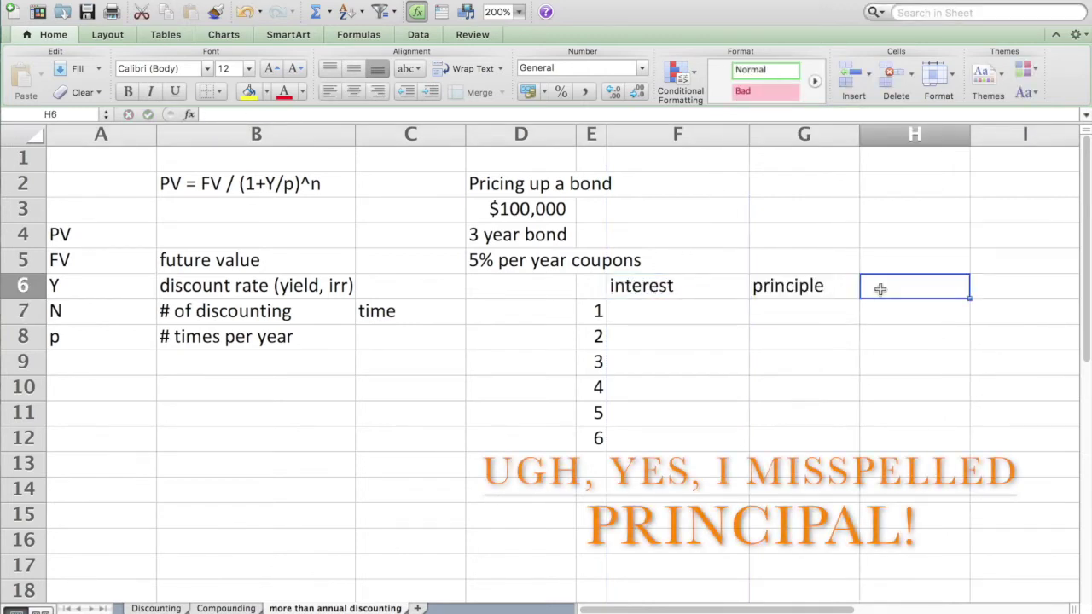
pyautogui.moveTo(748, 134); pyautogui.dragTo(710, 135)
pyautogui.write('Toal')
pyautogui.press('BackSpace')
pyautogui.press('BackSpace')
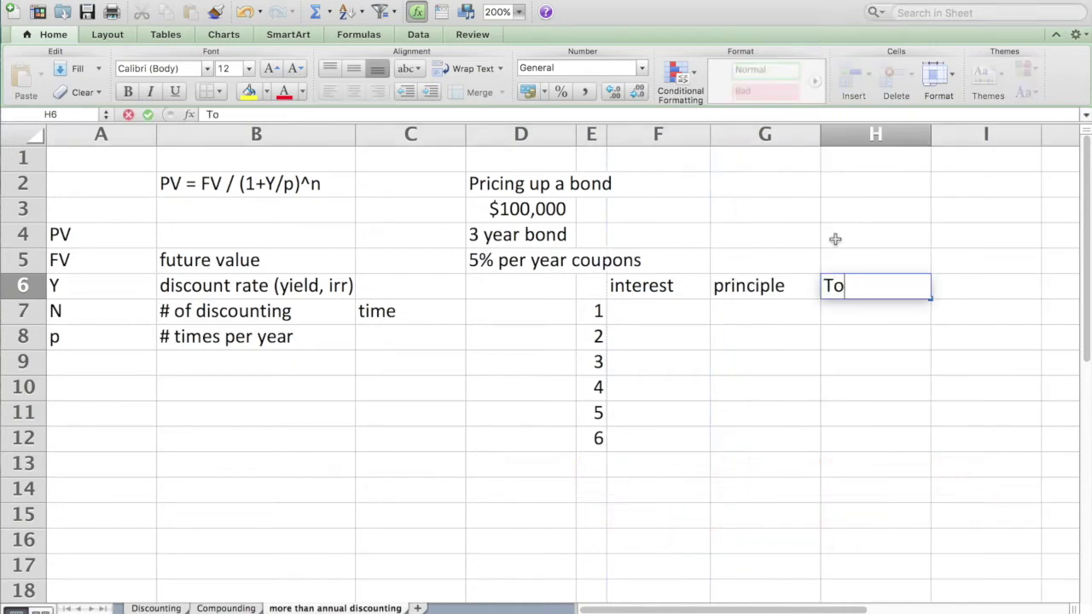
pyautogui.write('tal')
pyautogui.press('Tab')
pyautogui.write('PV')
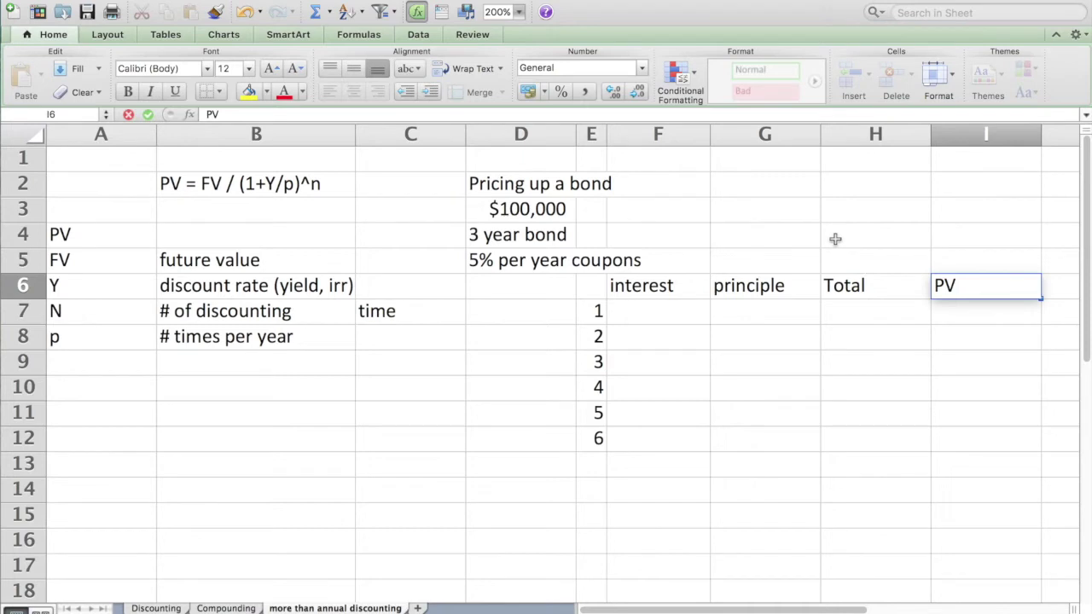
pyautogui.write('V')
pyautogui.press('Return')
# Step: Enter the interest payment $2,500 in F7 and fill it down to F12 for all six periods
pyautogui.click(655, 312)
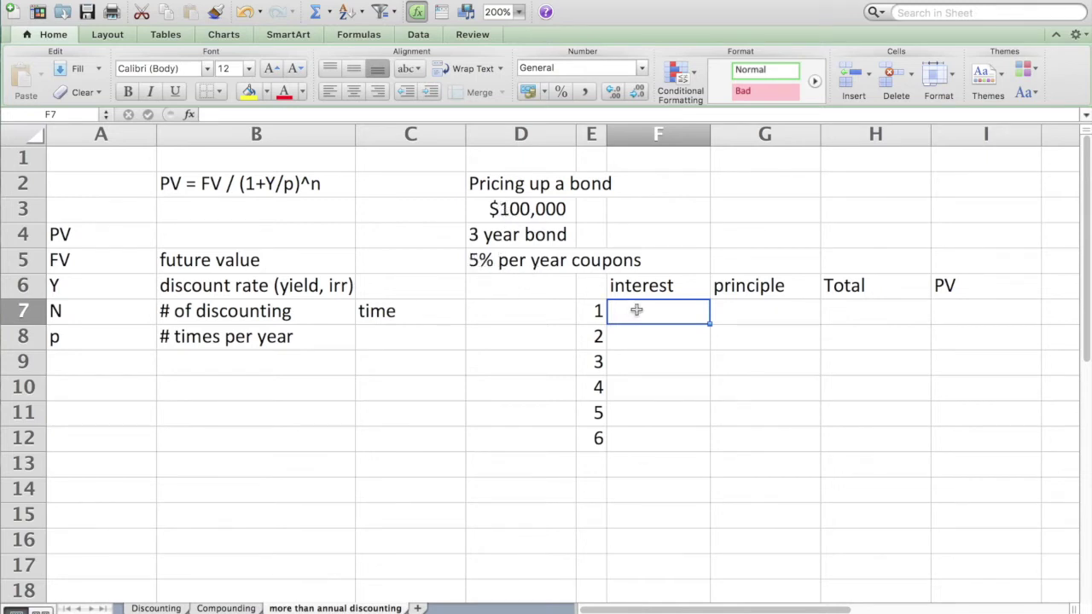
pyautogui.write('$2,500')
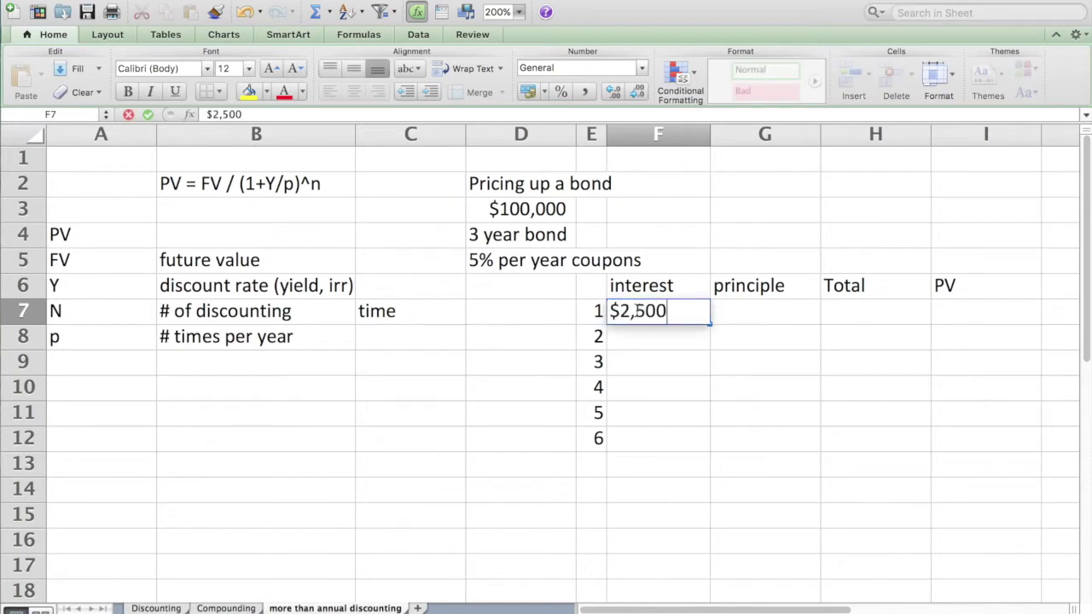
pyautogui.press('Return')
pyautogui.click(665, 312)
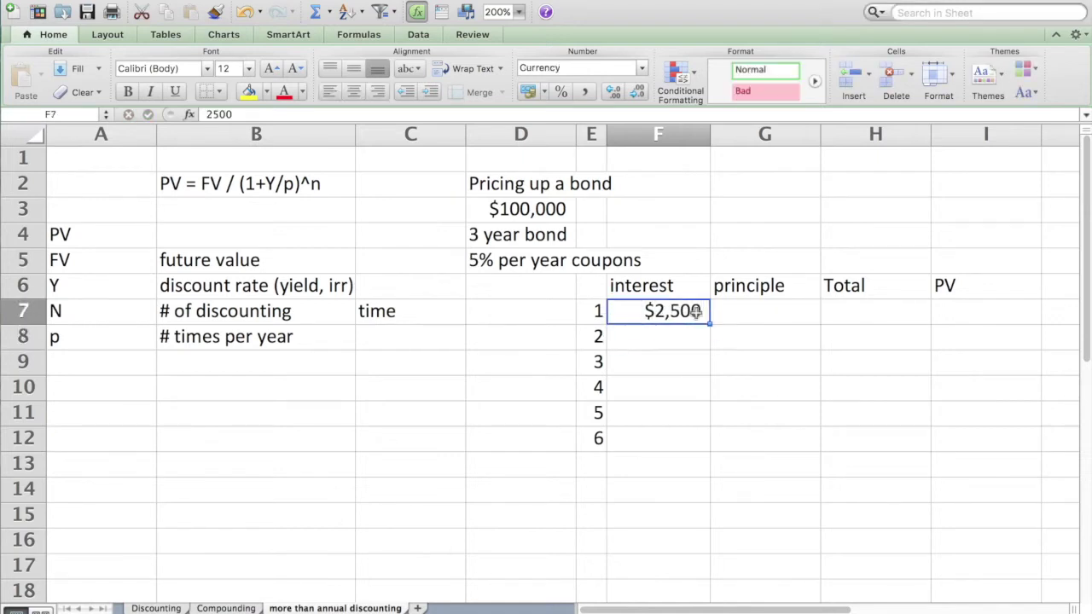
pyautogui.moveTo(708, 324); pyautogui.dragTo(704, 451)
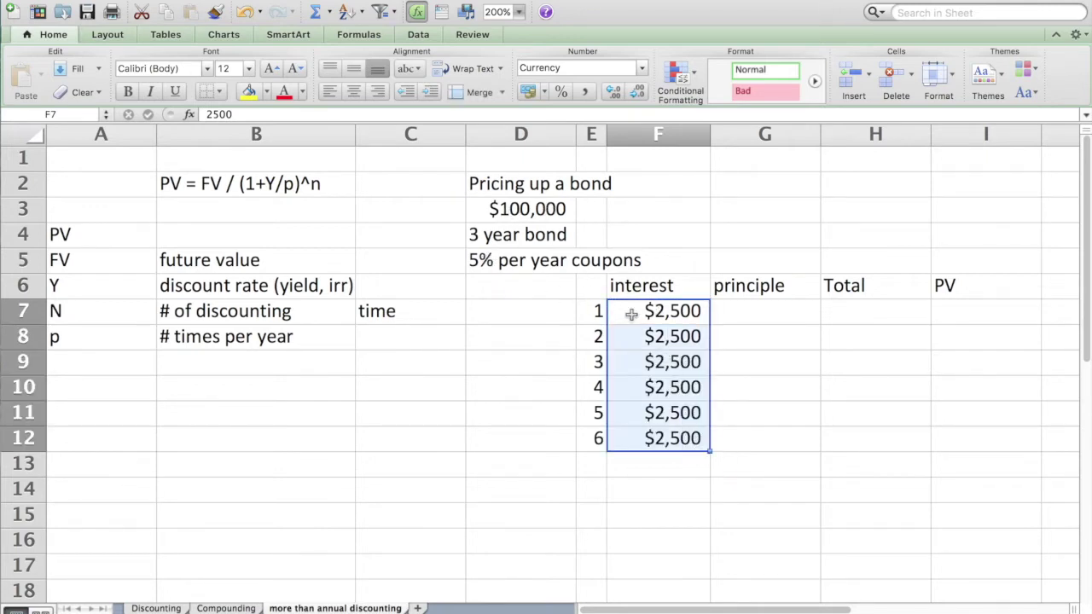
# Step: Label the first two payment periods with their timing, "6mo" in D7 and "1yr" in D8
pyautogui.click(506, 321)
pyautogui.write('6mo')
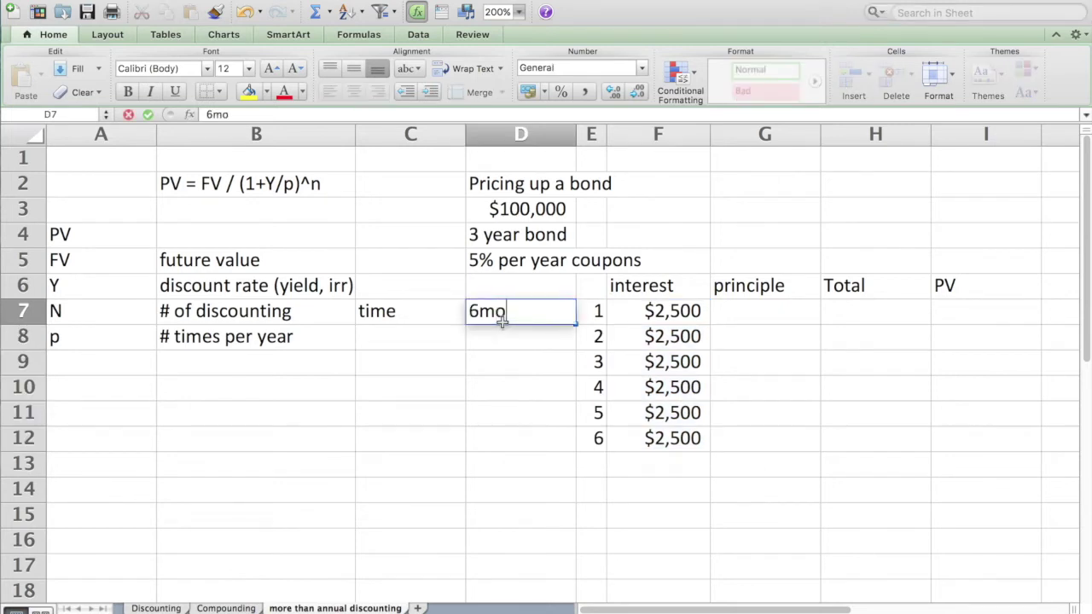
pyautogui.press('Return')
pyautogui.write('1yr')
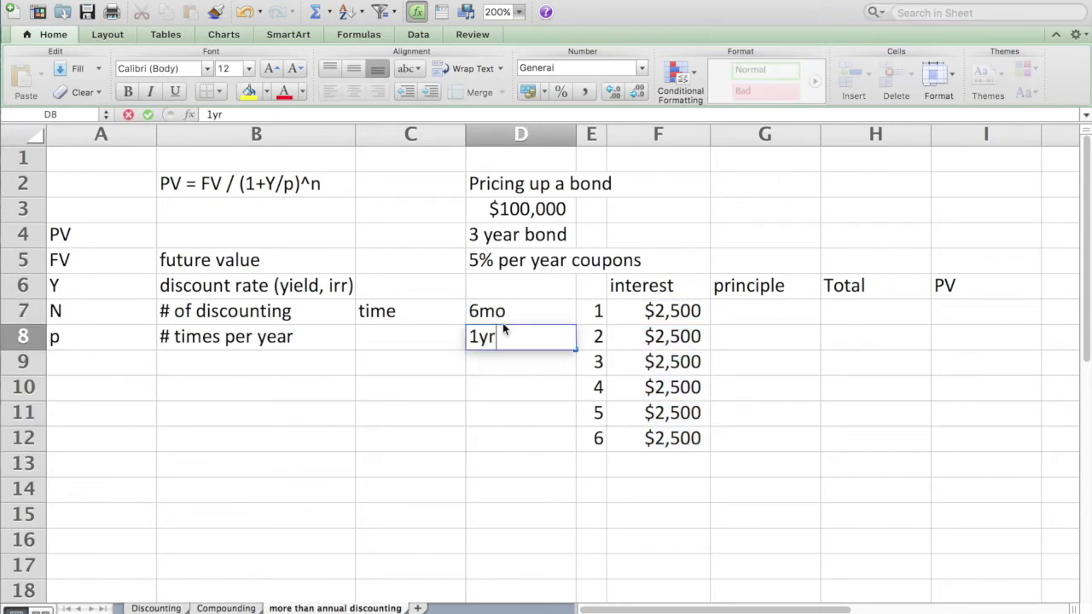
pyautogui.press('Return')
# Step: Label the third payment period with its timing, "1.5 yr", in D9
pyautogui.write('1.5 yes')
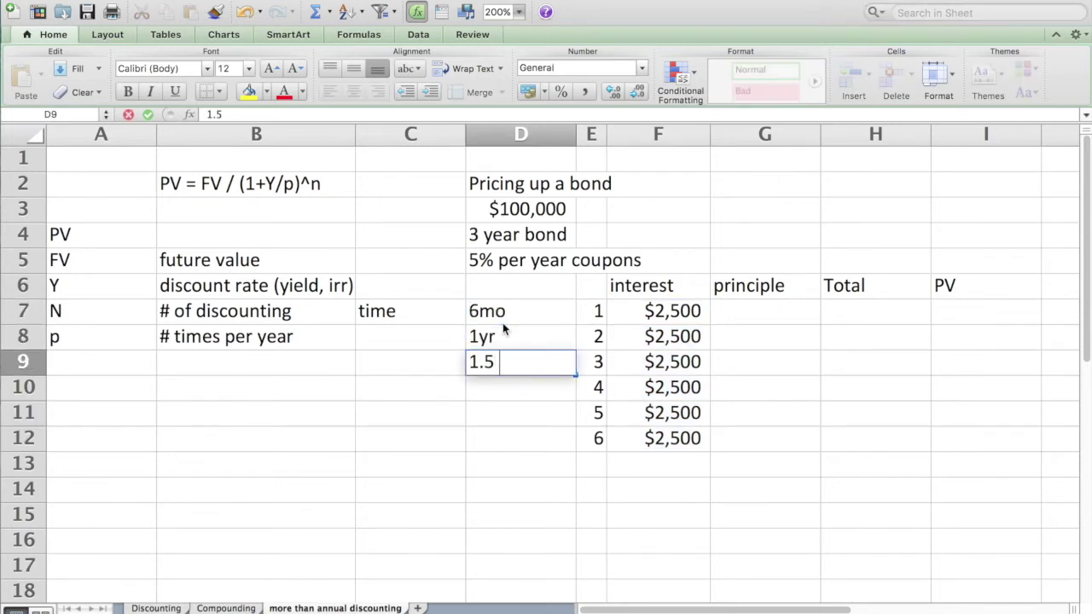
pyautogui.press('BackSpace')
pyautogui.press('BackSpace')
pyautogui.write('s')
pyautogui.press('Return')
pyautogui.doubleClick(515, 362)
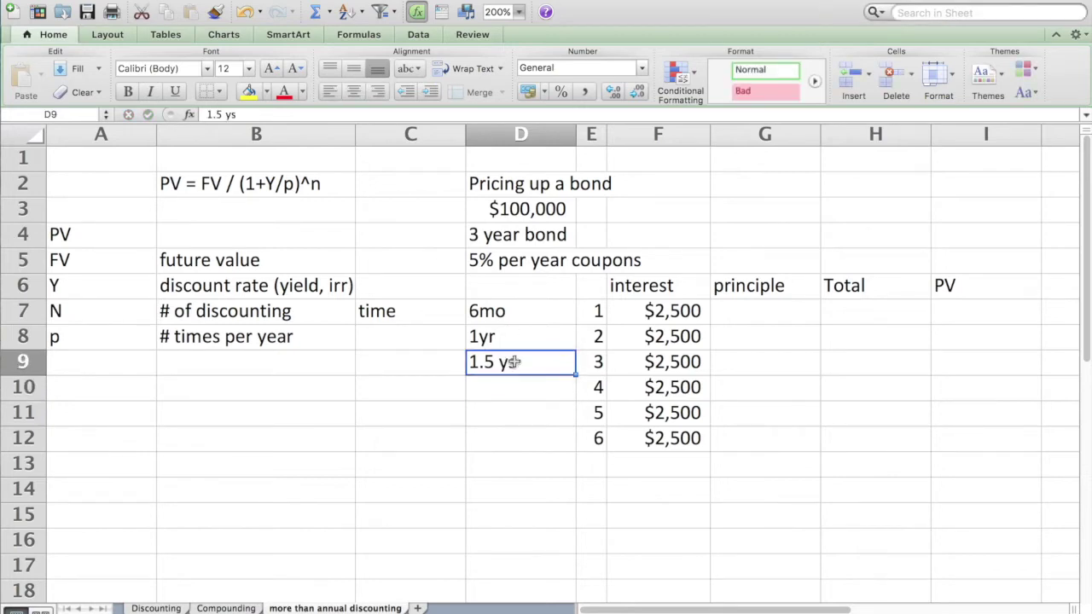
pyautogui.doubleClick(515, 363)
pyautogui.write('yr')
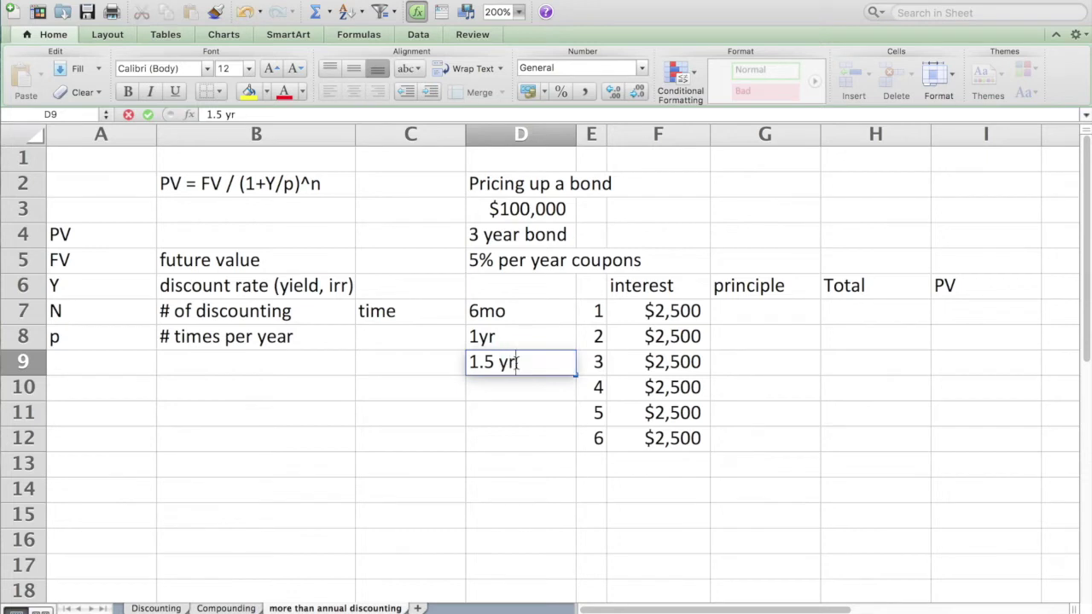
pyautogui.press('Return')
# Step: Label the remaining payment periods with "2yr" in D10, "2.5yr" in D11 and "3 yr" in D12
pyautogui.write('2yr')
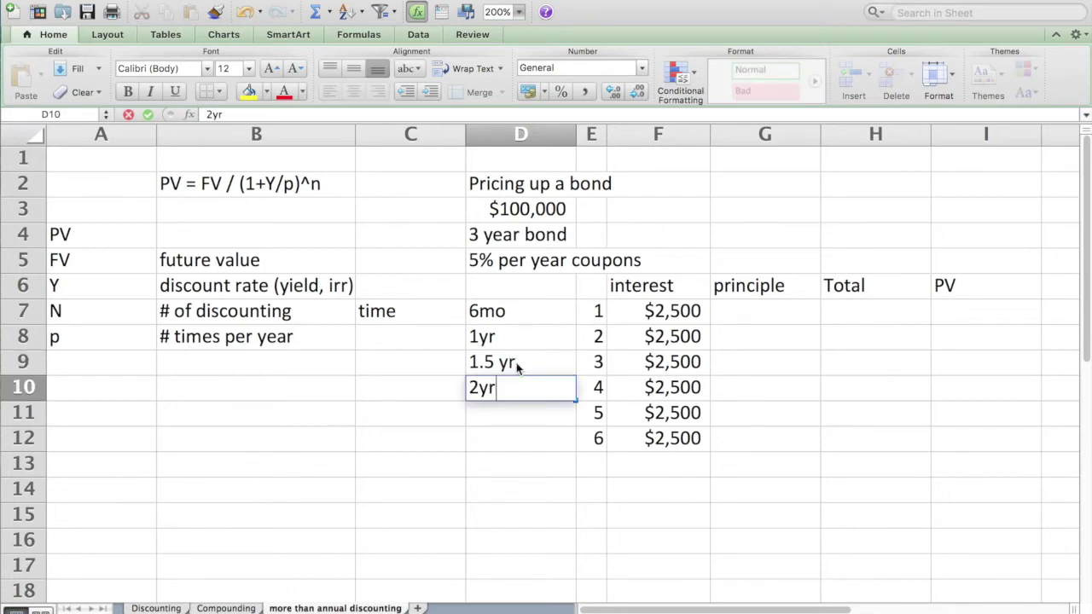
pyautogui.press('Return')
pyautogui.write('2.5yr')
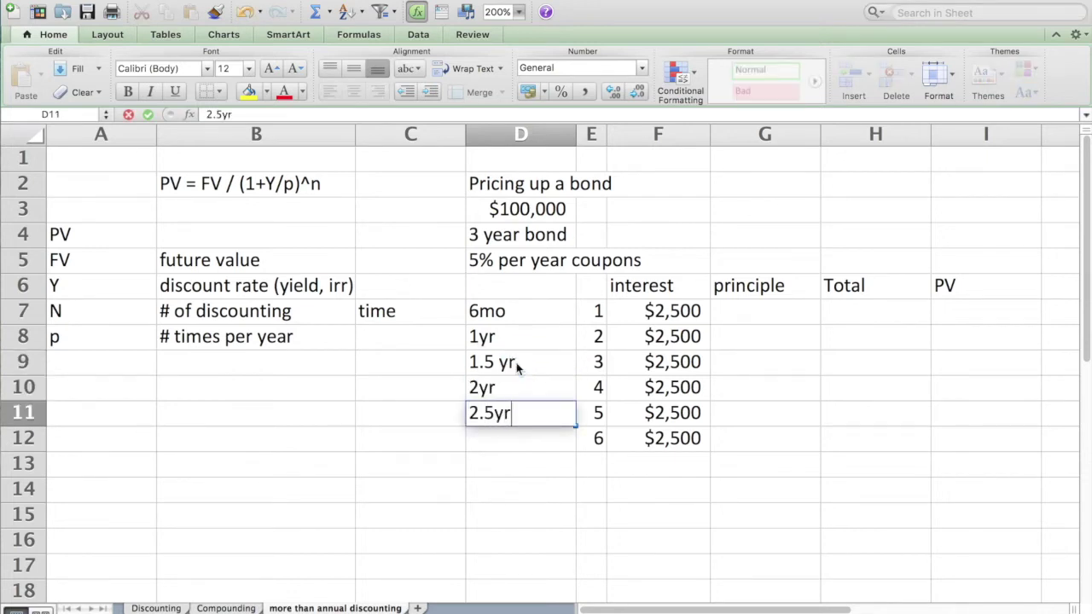
pyautogui.press('Return')
pyautogui.write('3')
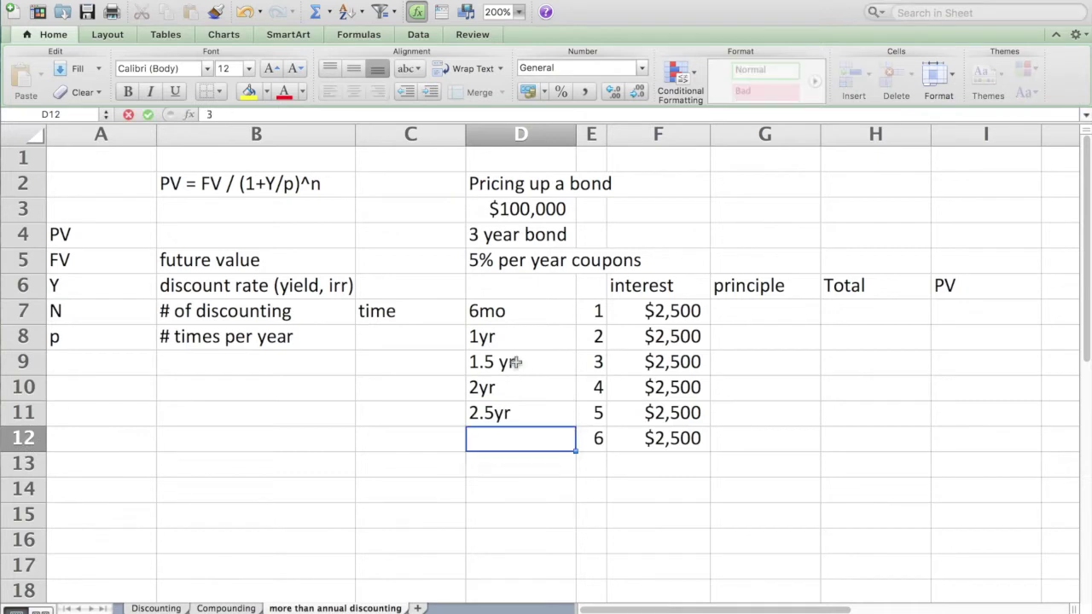
pyautogui.press('Return')
pyautogui.doubleClick(521, 438)
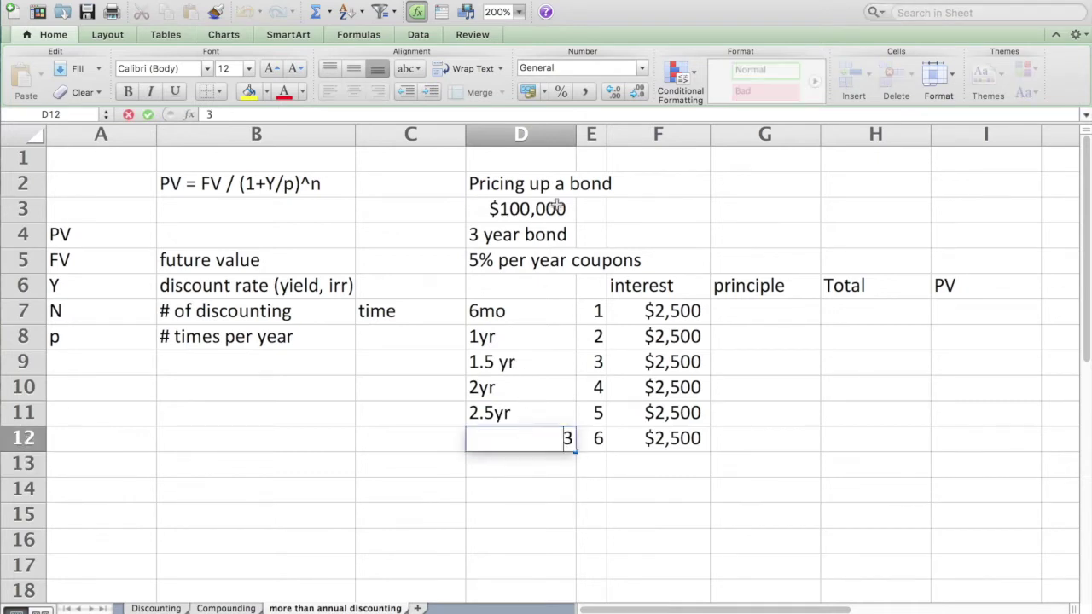
pyautogui.click(237, 113)
pyautogui.write('yr')
pyautogui.press('Return')
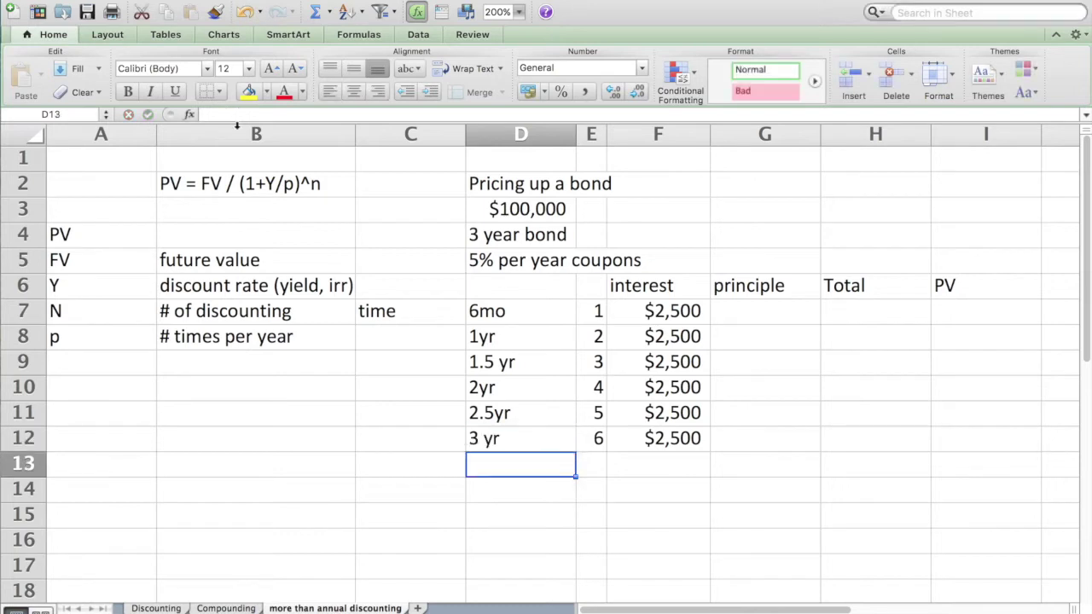
# Step: Enter the $100,000 principal repayment for the final period in G12
pyautogui.click(738, 444)
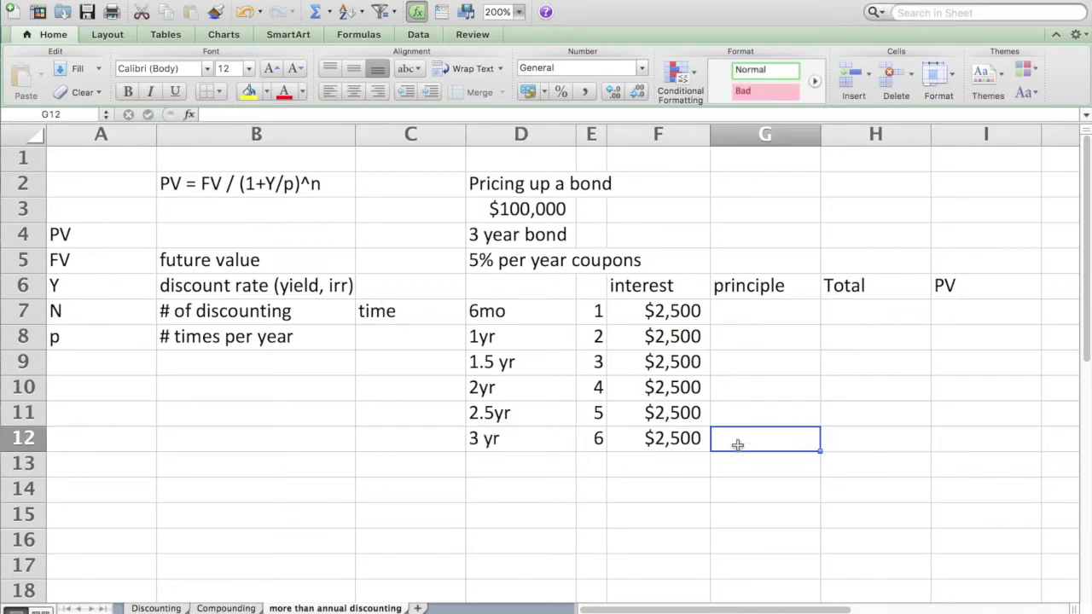
pyautogui.write('$1')
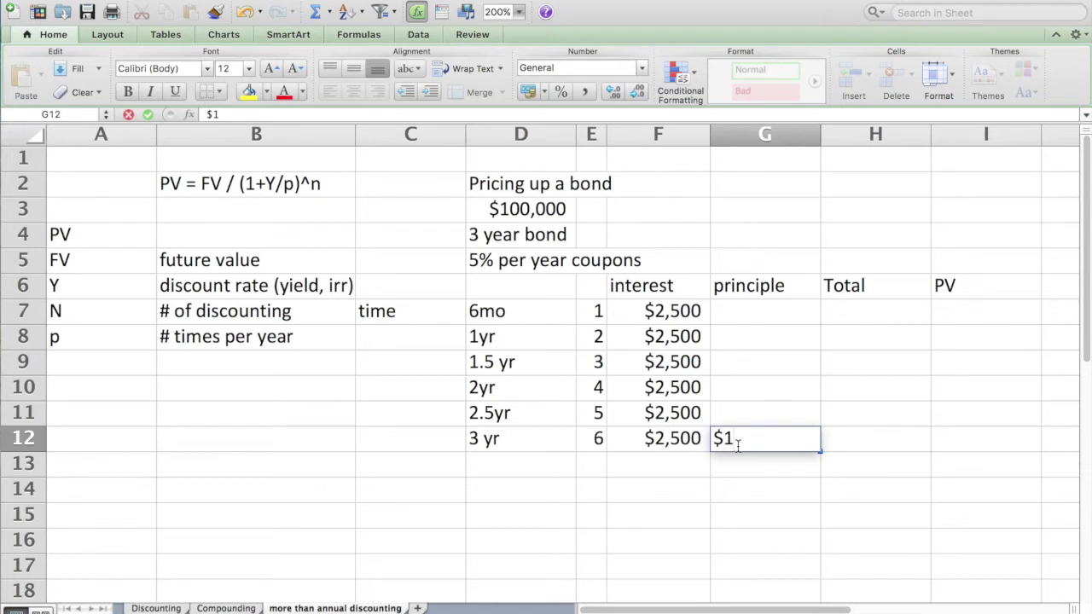
pyautogui.write('00000')
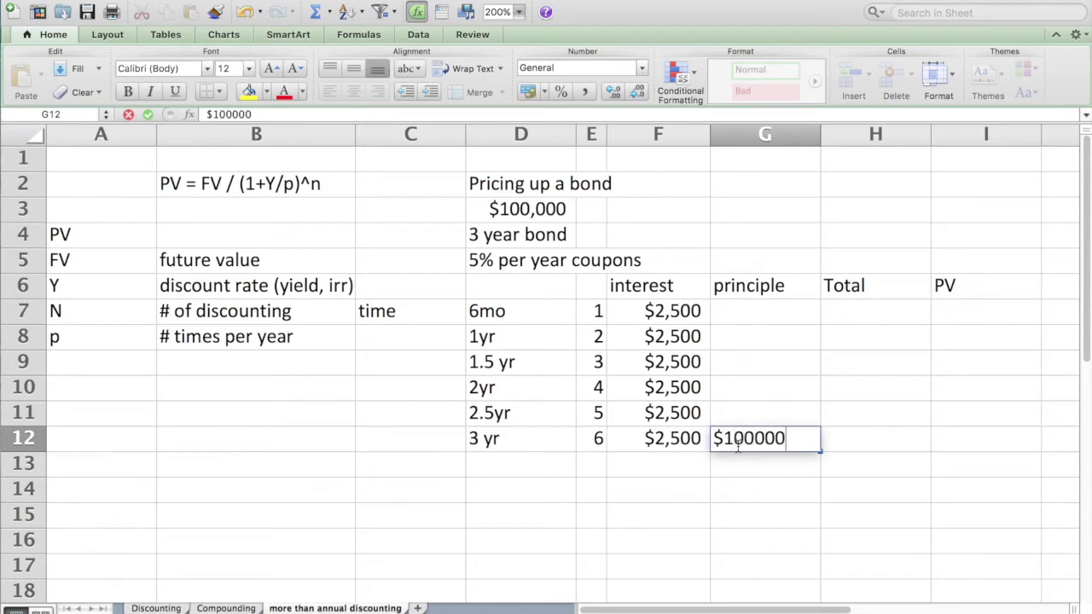
pyautogui.press('Return')
# Step: Add interest and principal in H7 with =F7+G7 and fill the formula down to H12
pyautogui.click(846, 316)
pyautogui.write('=')
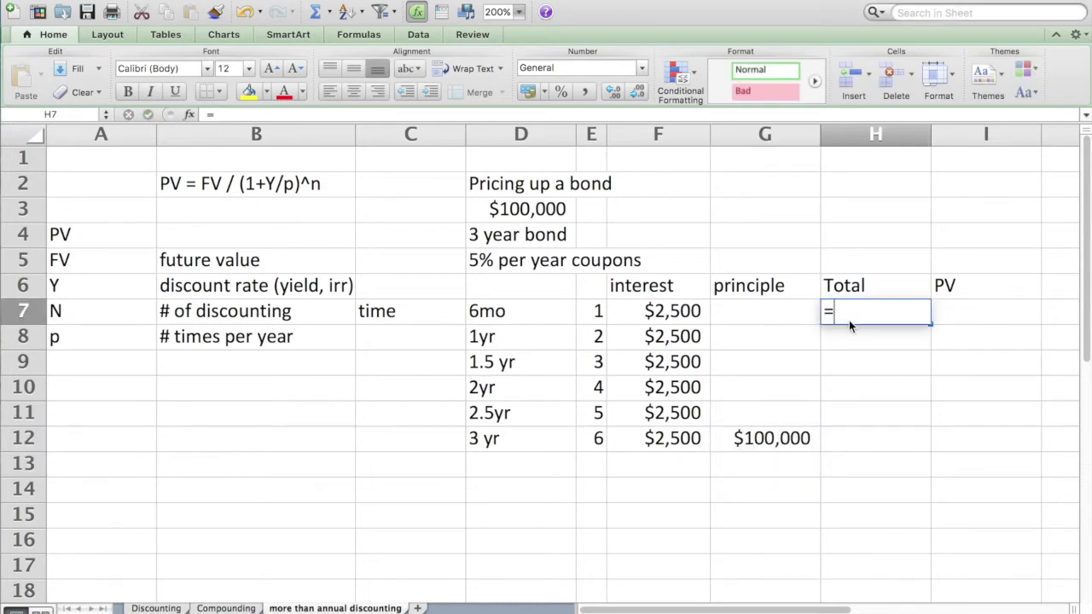
pyautogui.click(659, 309)
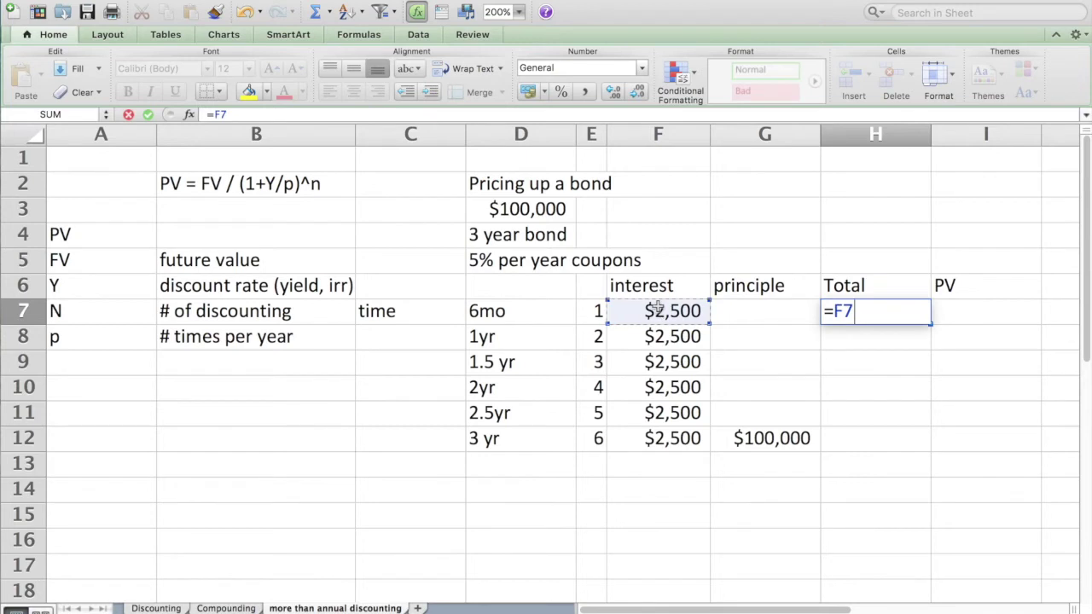
pyautogui.write('+')
pyautogui.click(748, 310)
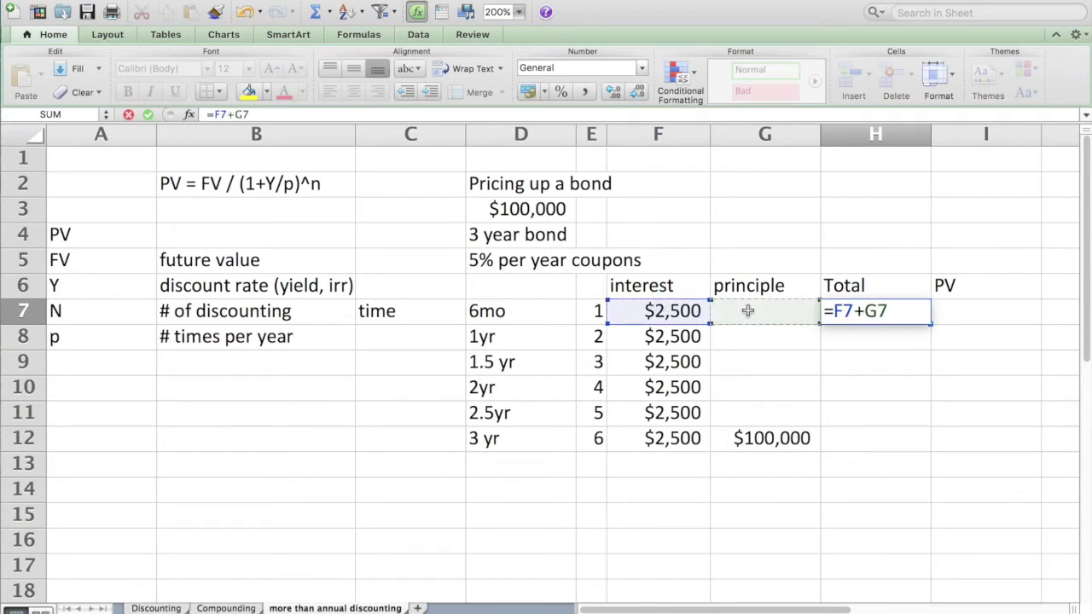
pyautogui.press('Return')
pyautogui.click(841, 312)
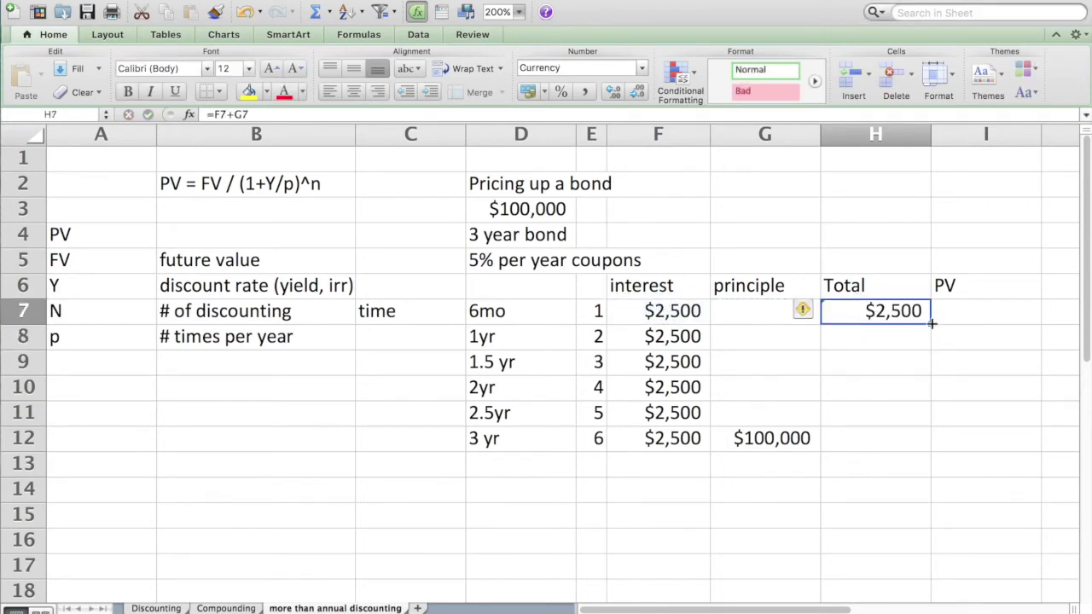
pyautogui.moveTo(931, 323); pyautogui.dragTo(905, 445)
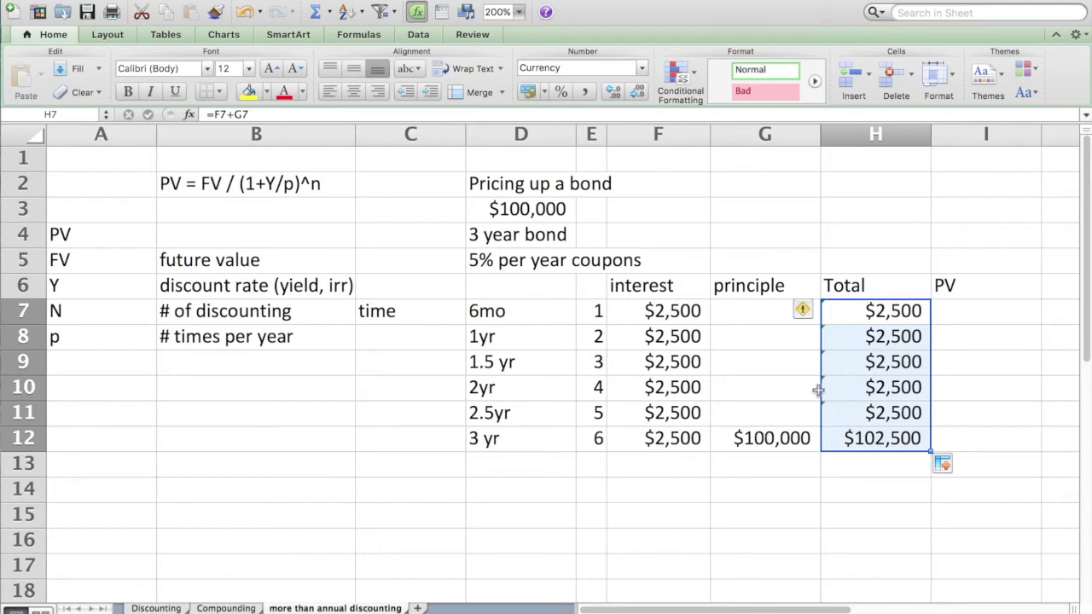
# Step: Widen column I slightly and enter the label "TOTAL PV" in H14
pyautogui.moveTo(1042, 142); pyautogui.dragTo(1060, 141)
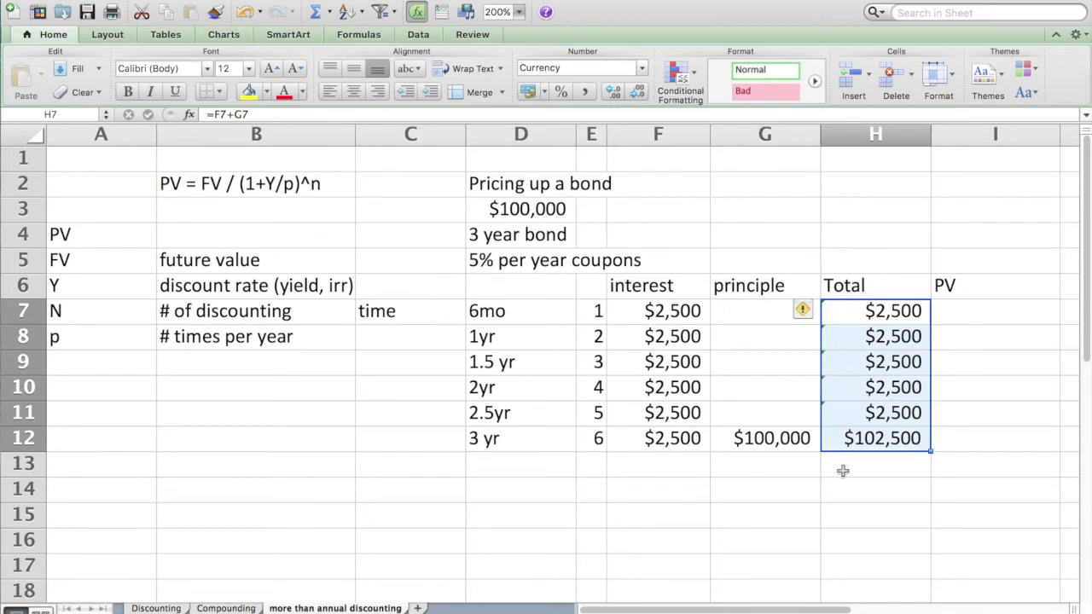
pyautogui.click(860, 486)
pyautogui.write('TOA')
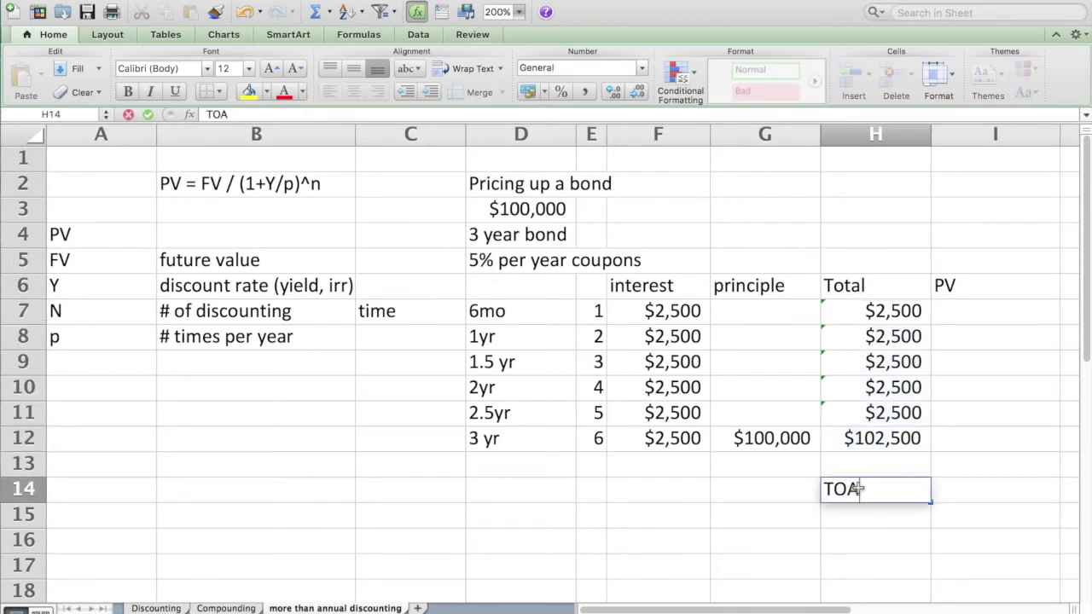
pyautogui.press('BackSpace')
pyautogui.write('TAL P')
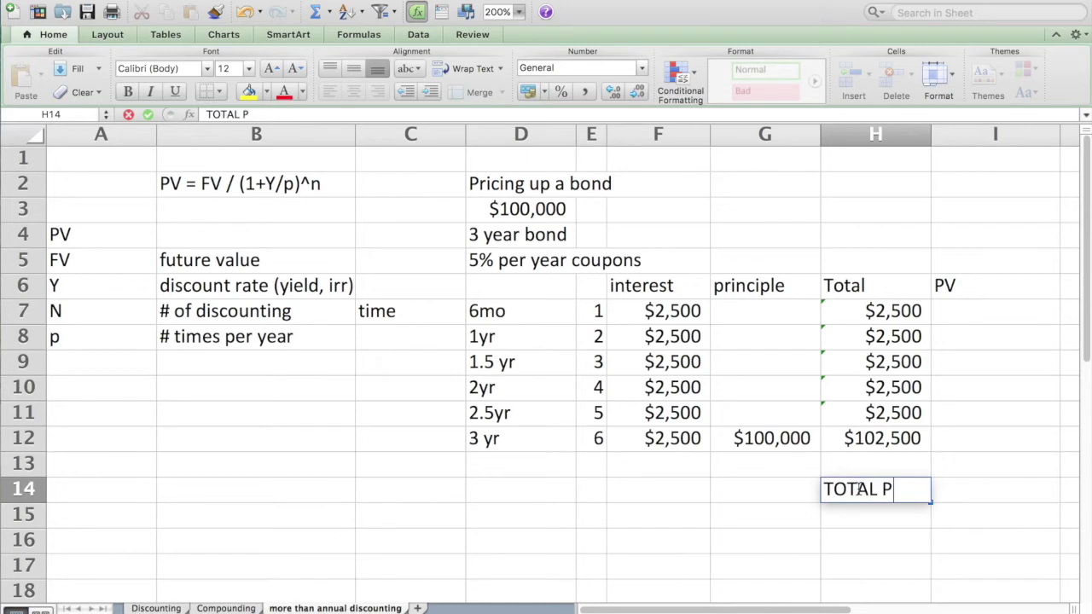
pyautogui.write('V')
pyautogui.press('Return')
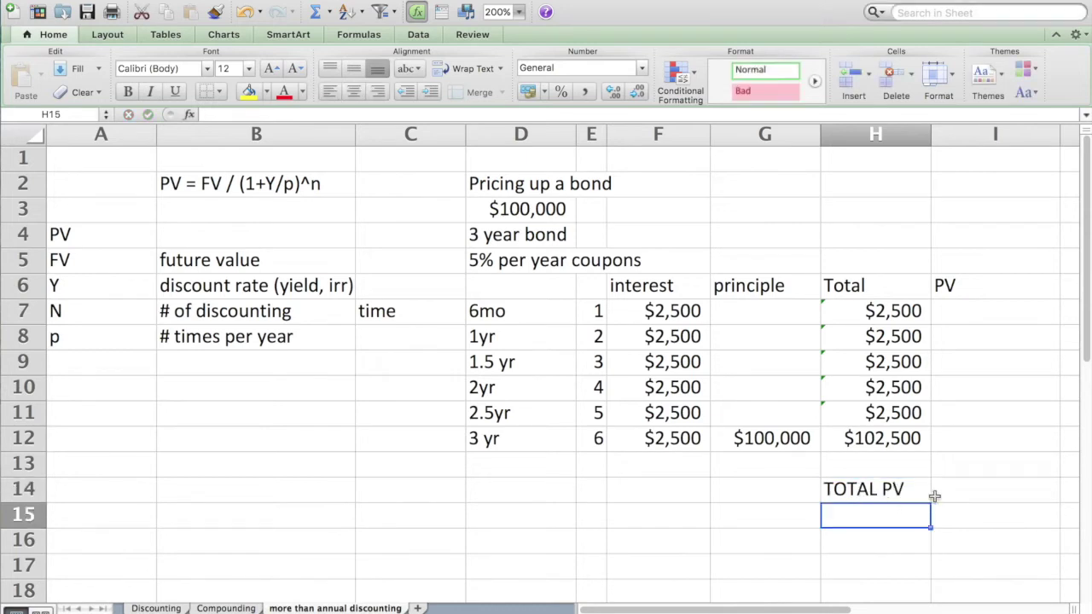
# Step: Sum the present value column in I14 with =SUM(I7:I12)
pyautogui.doubleClick(953, 495)
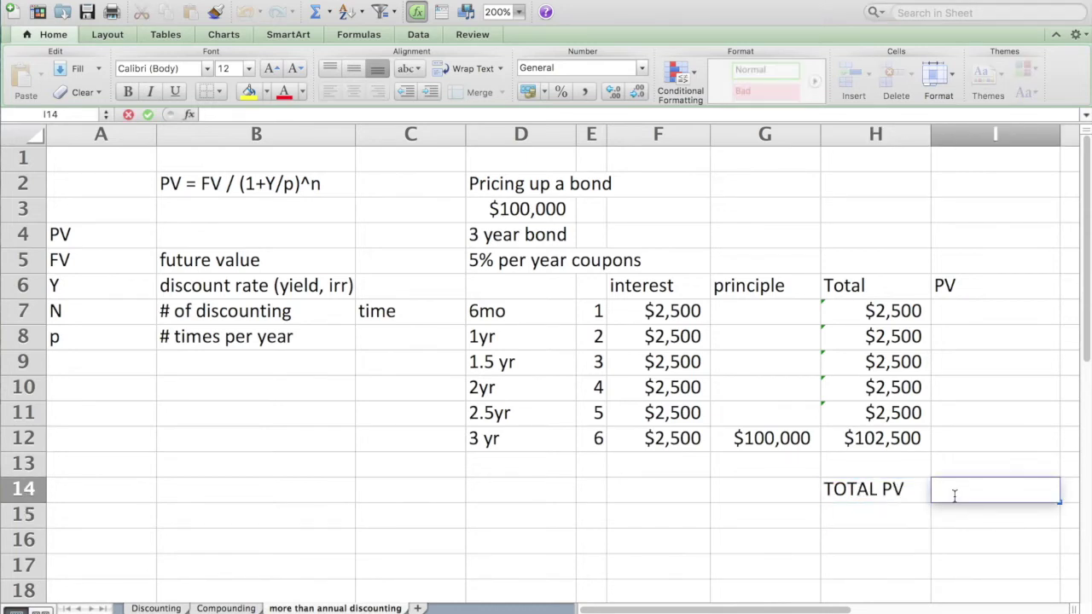
pyautogui.write('=sum()')
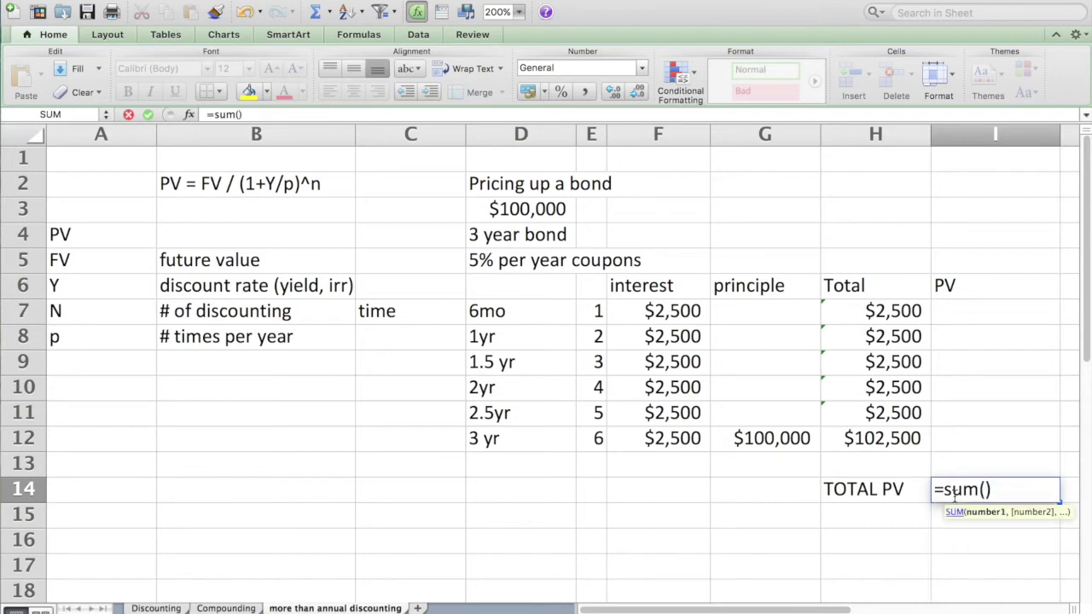
pyautogui.click(984, 489)
pyautogui.moveTo(979, 438); pyautogui.dragTo(969, 320)
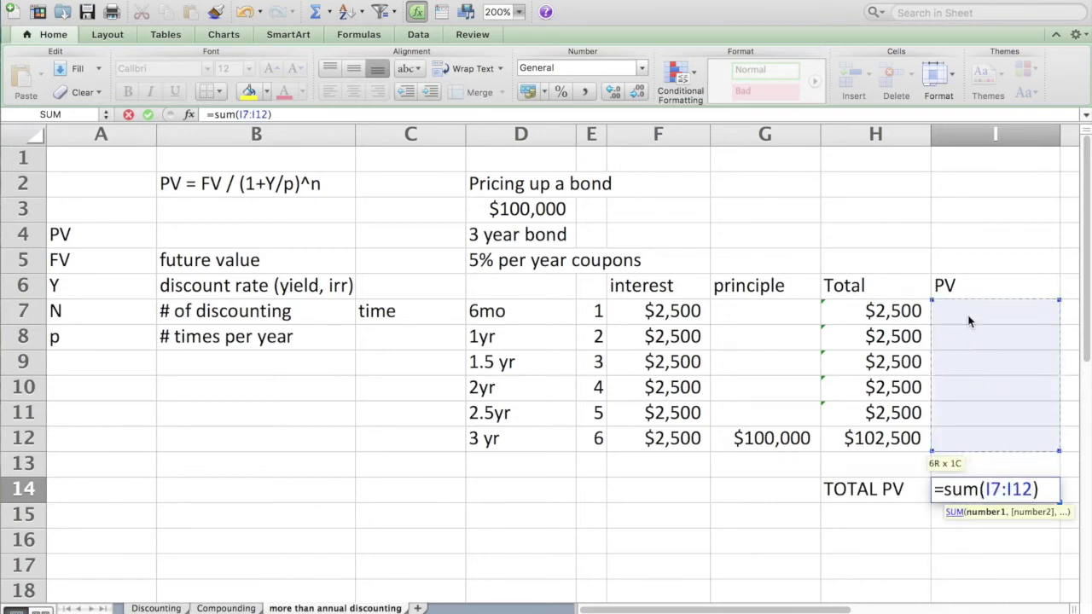
pyautogui.press('Return')
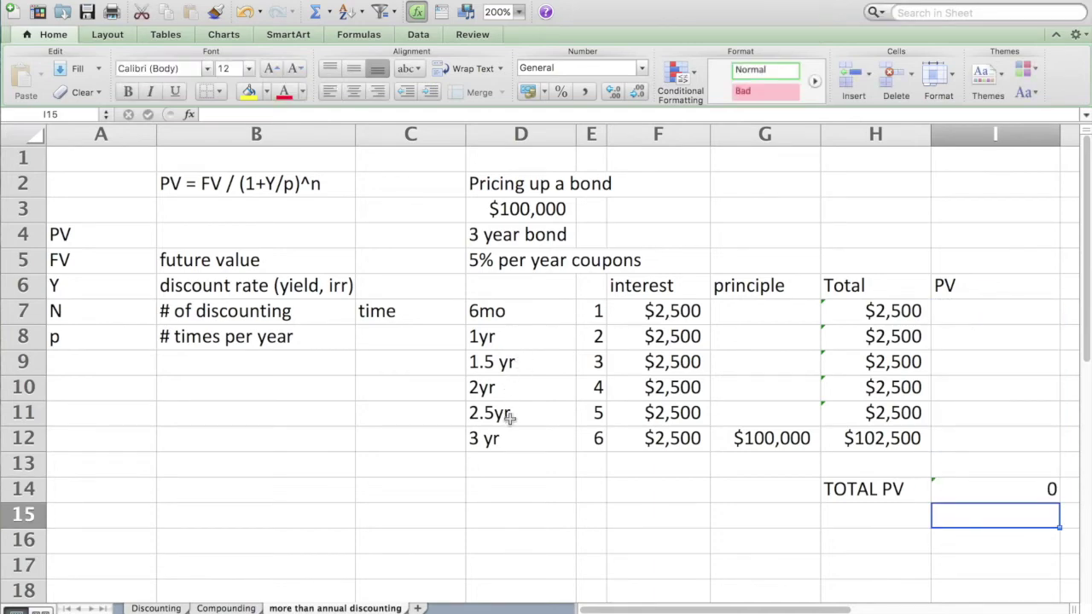
pyautogui.click(956, 313)
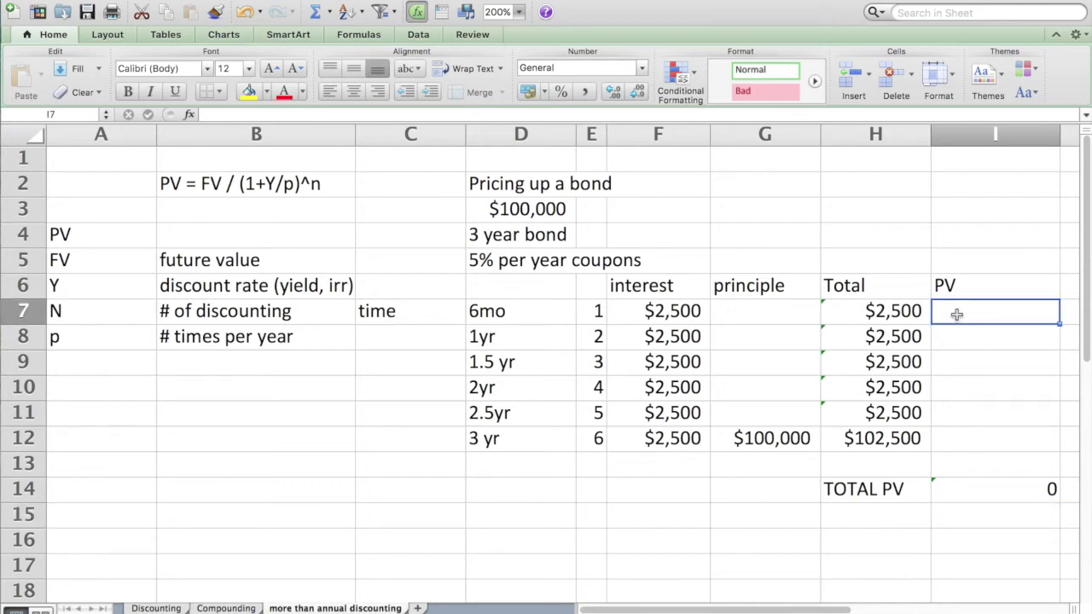
pyautogui.click(265, 181)
pyautogui.click(977, 314)
pyautogui.click(262, 185)
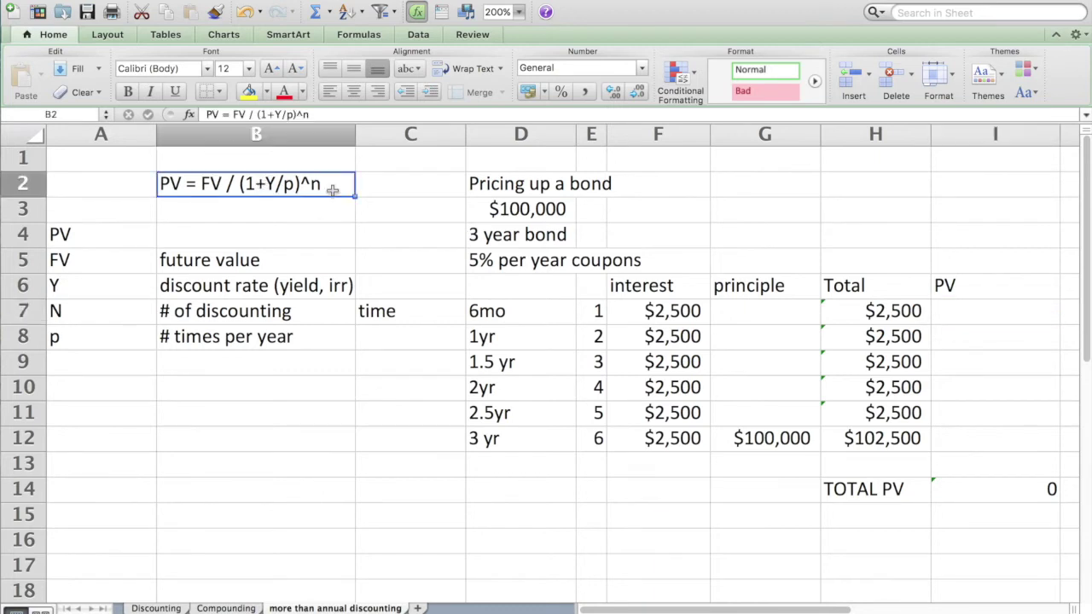
pyautogui.click(944, 312)
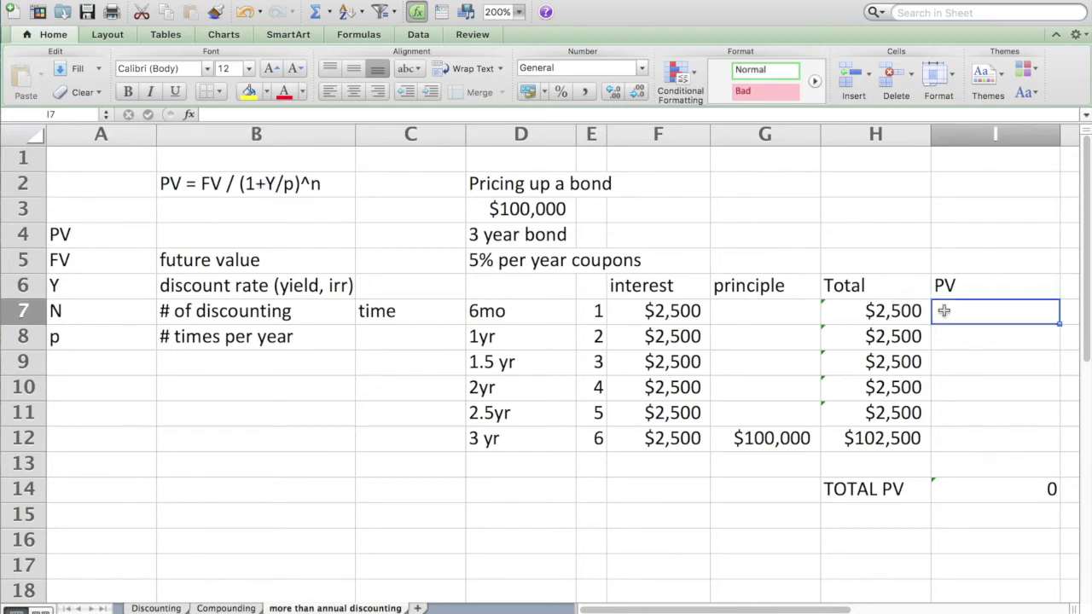
pyautogui.write('=')
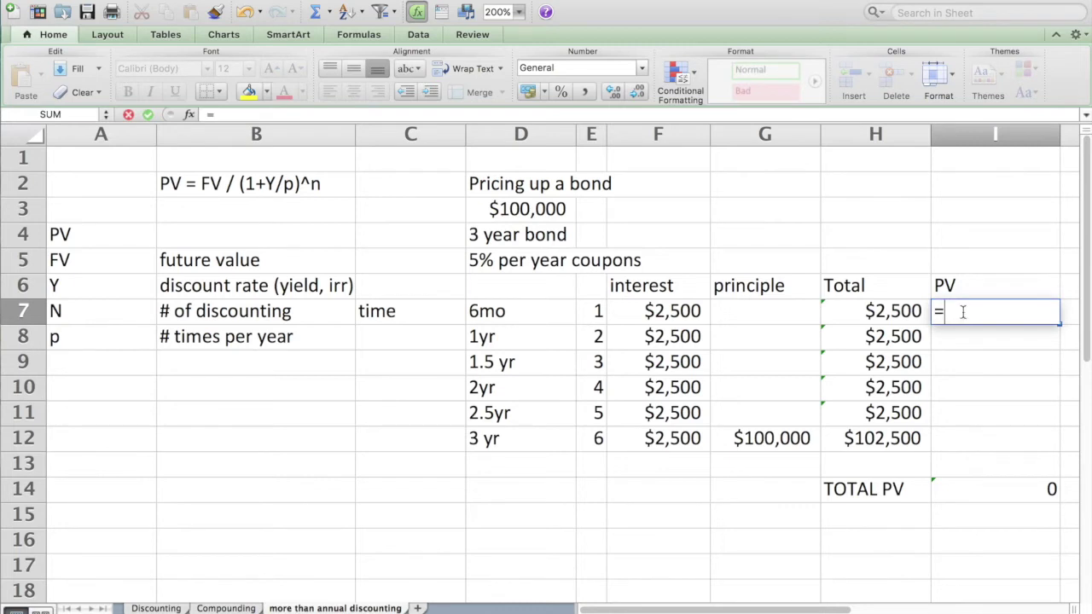
pyautogui.click(872, 312)
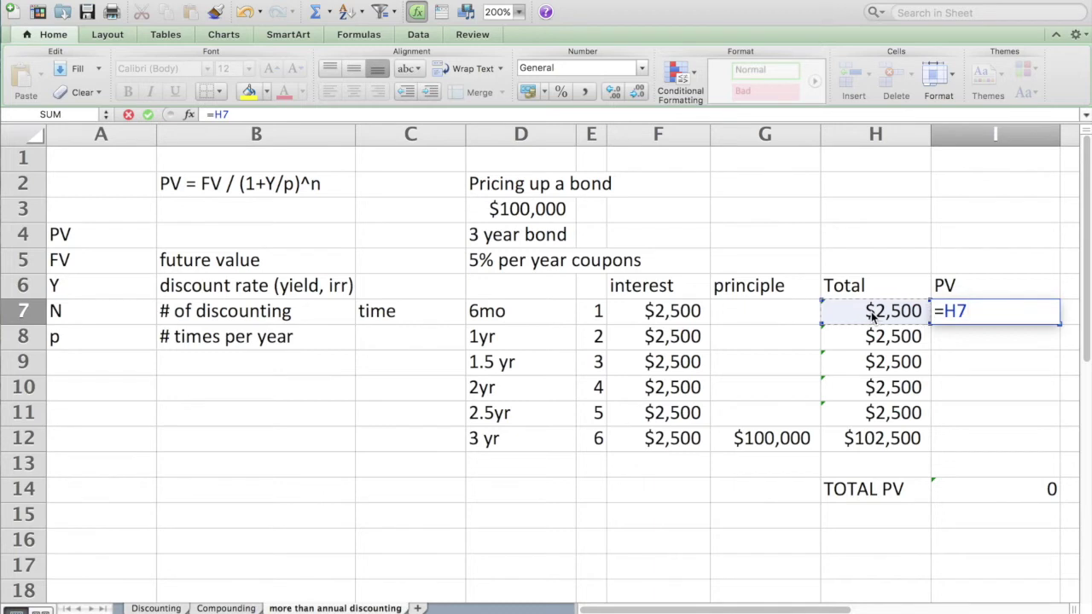
pyautogui.write('/(1')
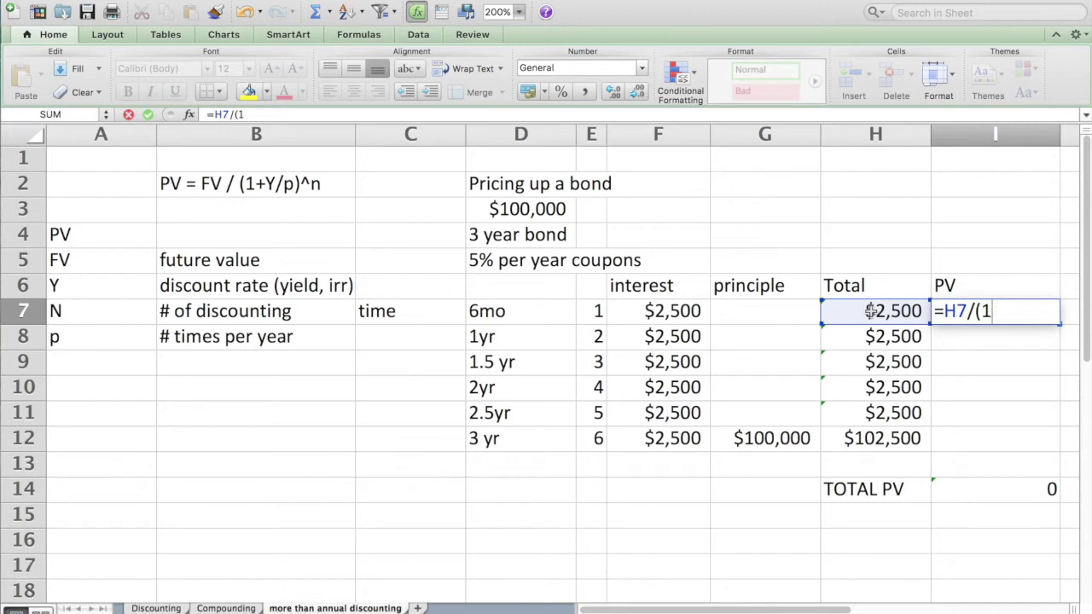
pyautogui.press('BackSpace')
pyautogui.press('BackSpace')
pyautogui.press('BackSpace')
pyautogui.press('Escape')
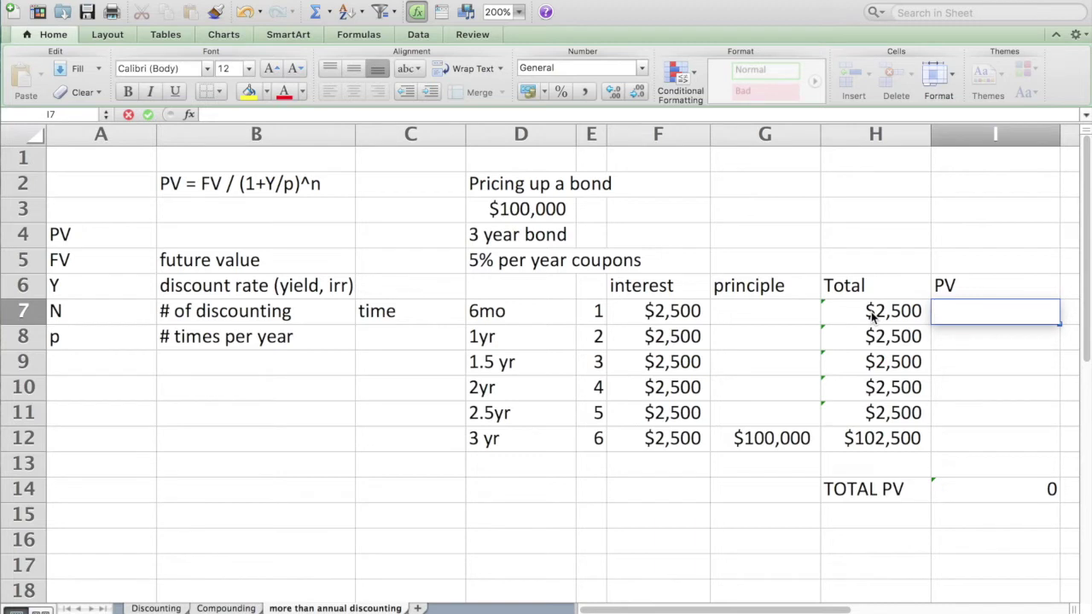
pyautogui.press('Down')
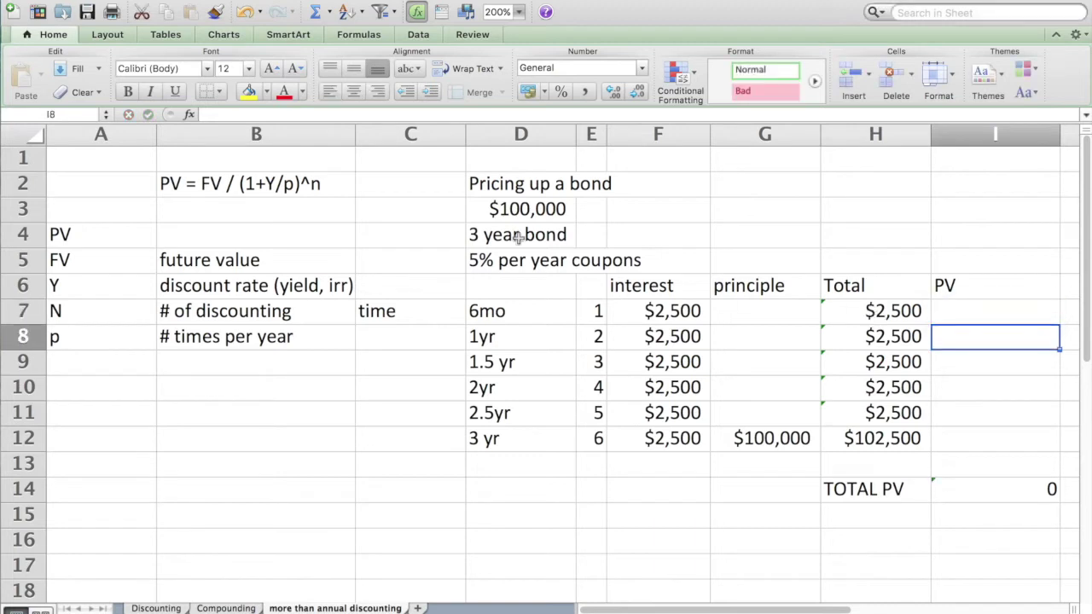
# Step: Clear the word "time" from C7 and apply outside borders to the variable block A3:C8
pyautogui.click(388, 317)
pyautogui.press('BackSpace')
pyautogui.moveTo(387, 319); pyautogui.dragTo(74, 226)
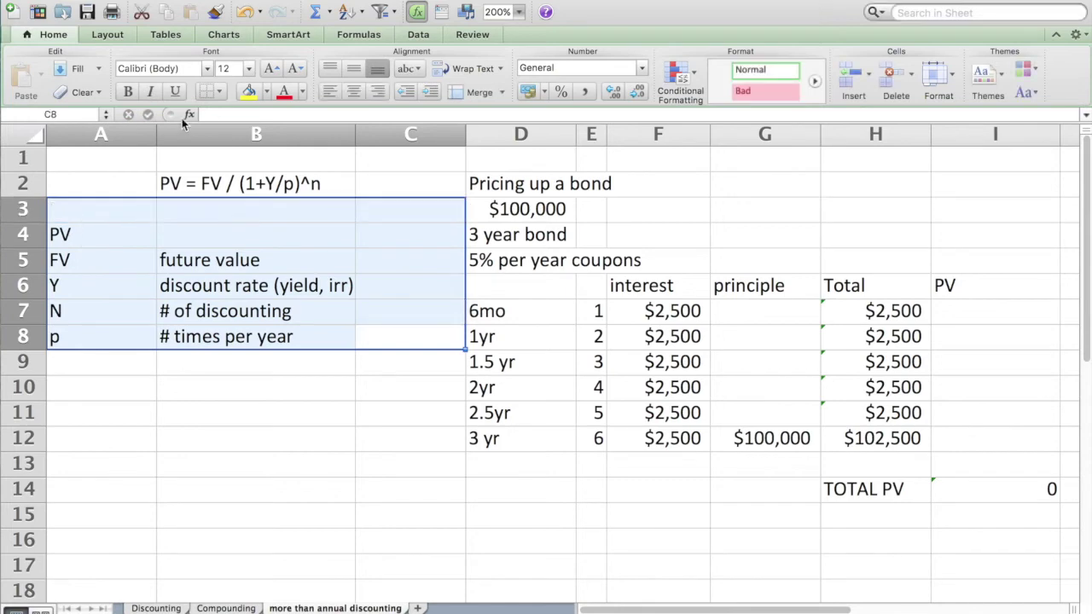
pyautogui.click(219, 91)
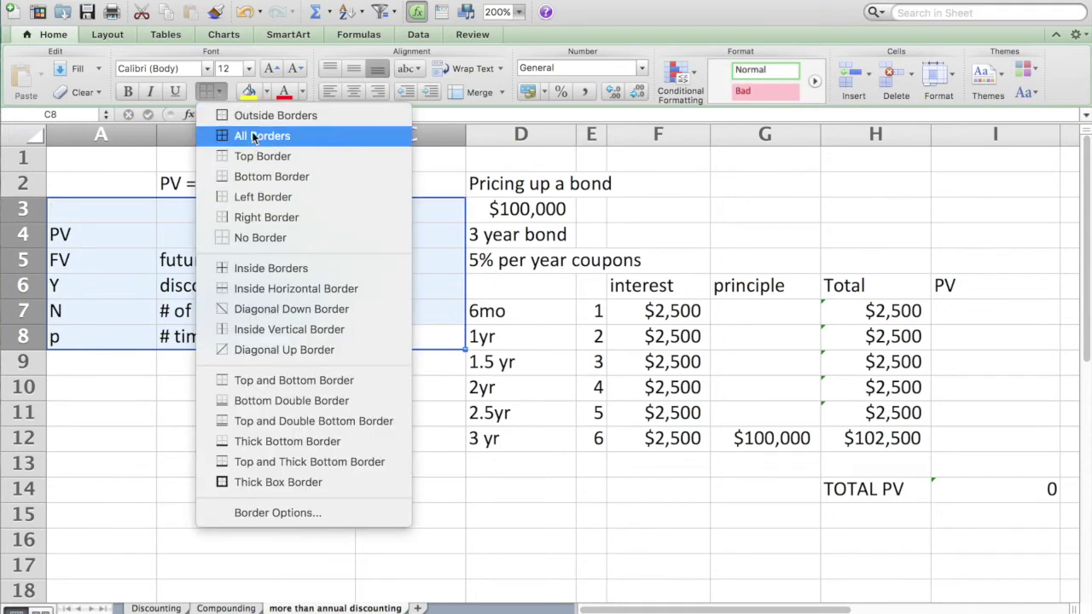
pyautogui.click(252, 117)
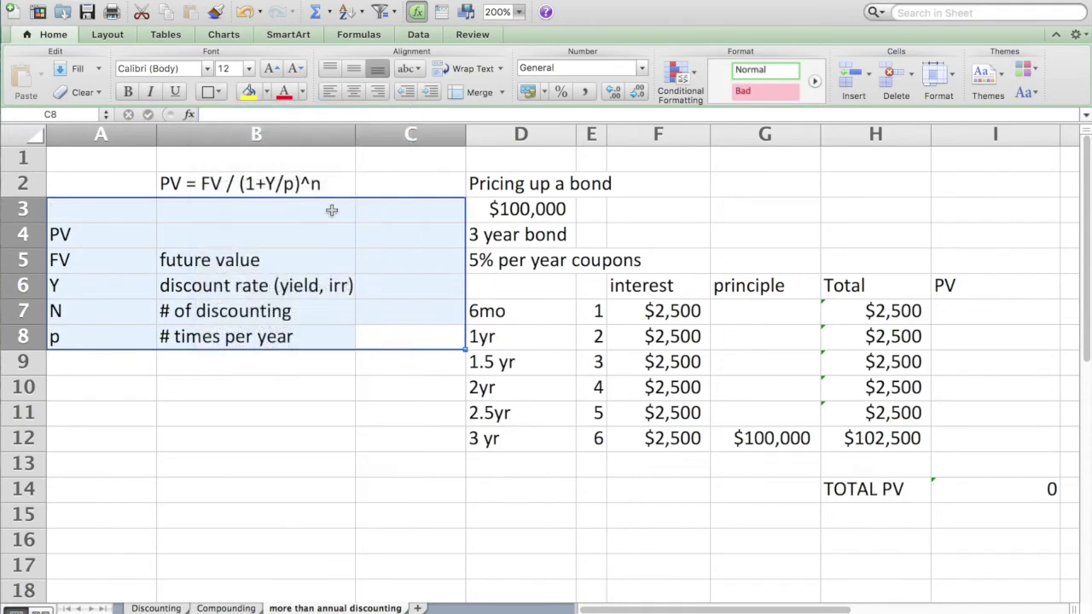
# Step: Enter a 5% discount rate in C6 and label the period-number column with "N" in E6
pyautogui.click(393, 287)
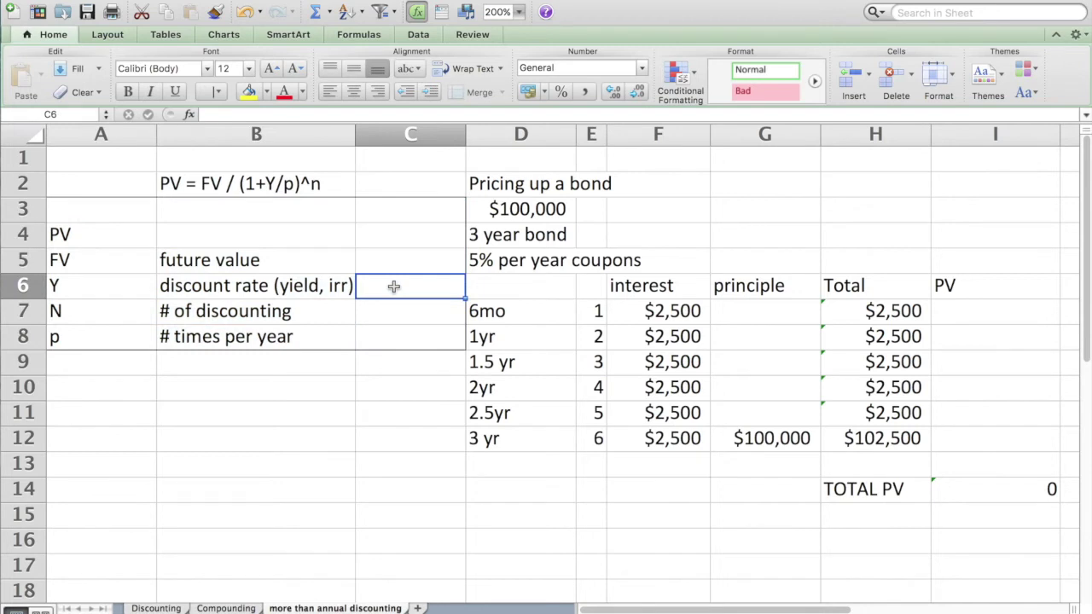
pyautogui.write('5%')
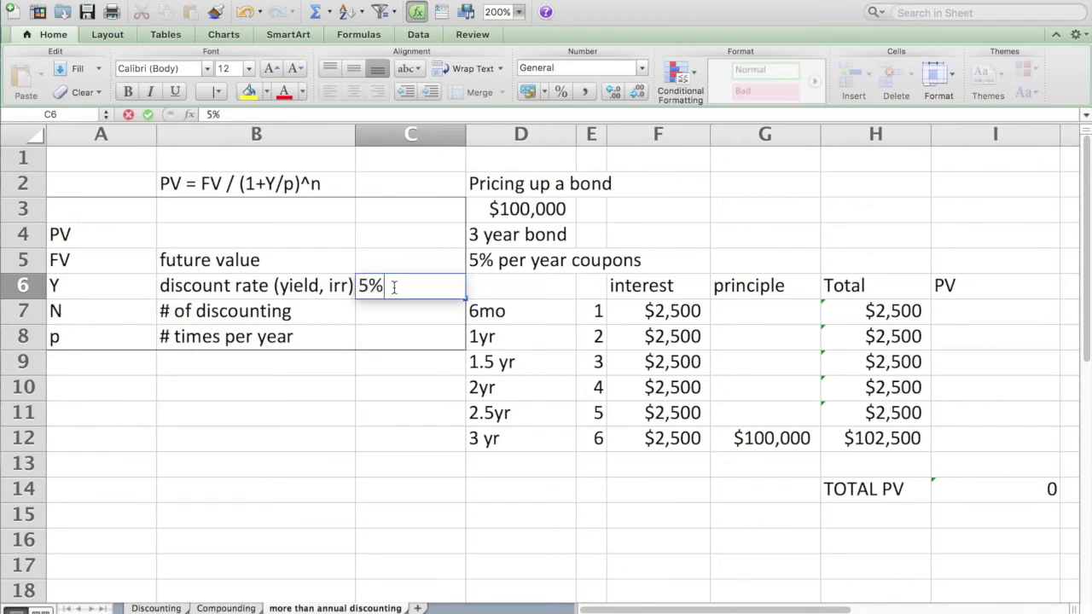
pyautogui.press('Return')
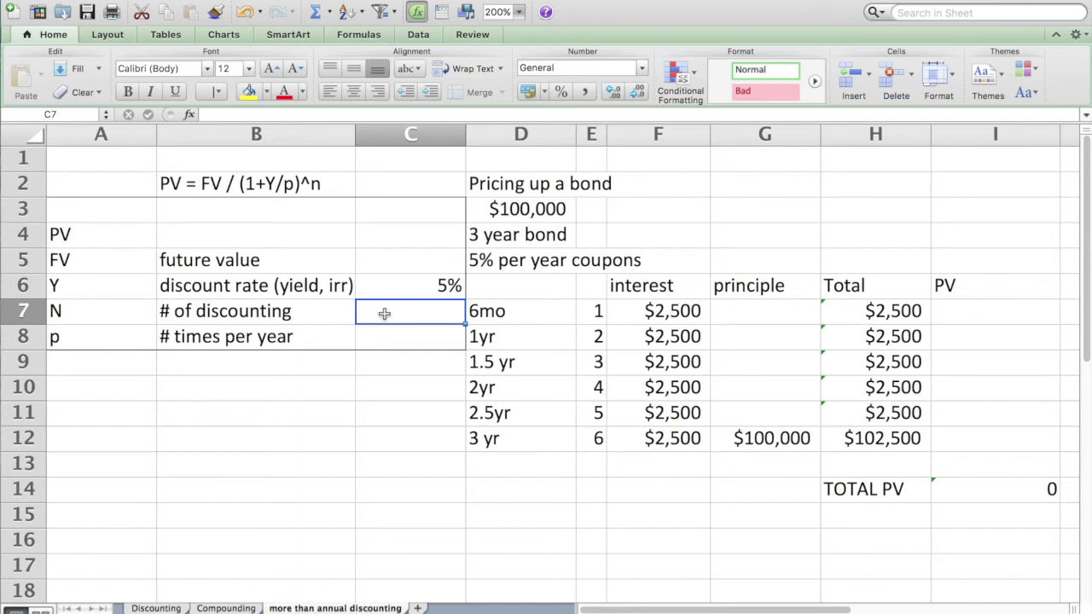
pyautogui.click(592, 290)
pyautogui.write('N')
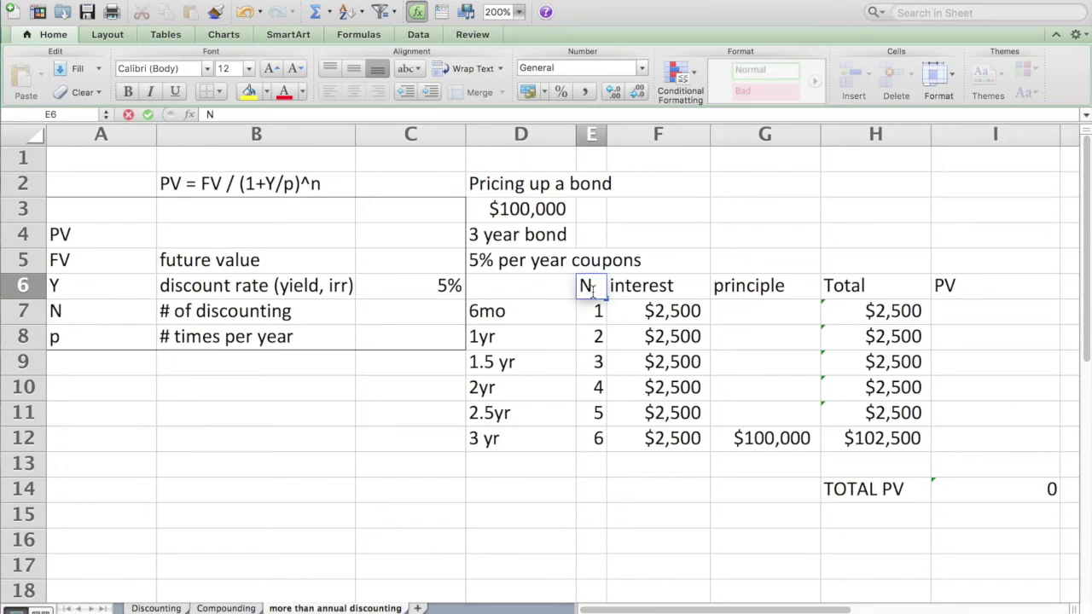
pyautogui.press('Return')
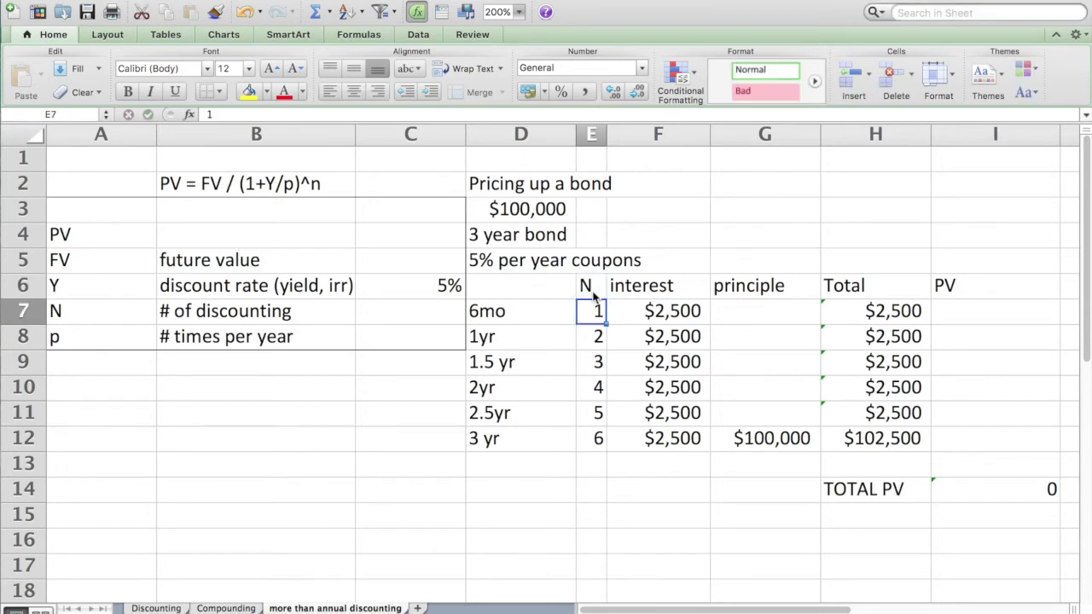
# Step: Set the number of times per year in C8 to 2
pyautogui.click(388, 340)
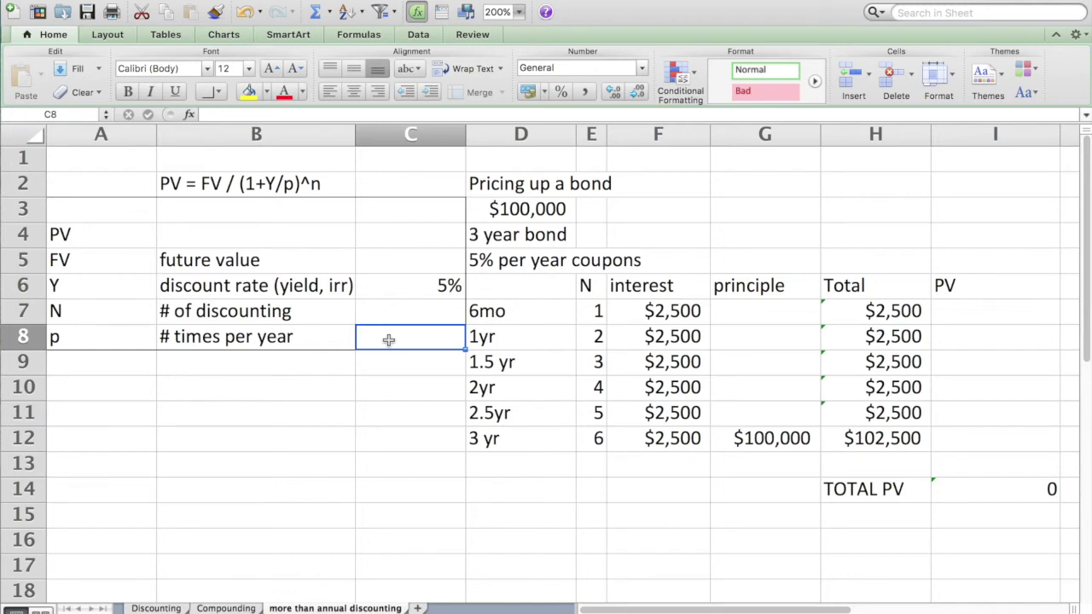
pyautogui.write('2')
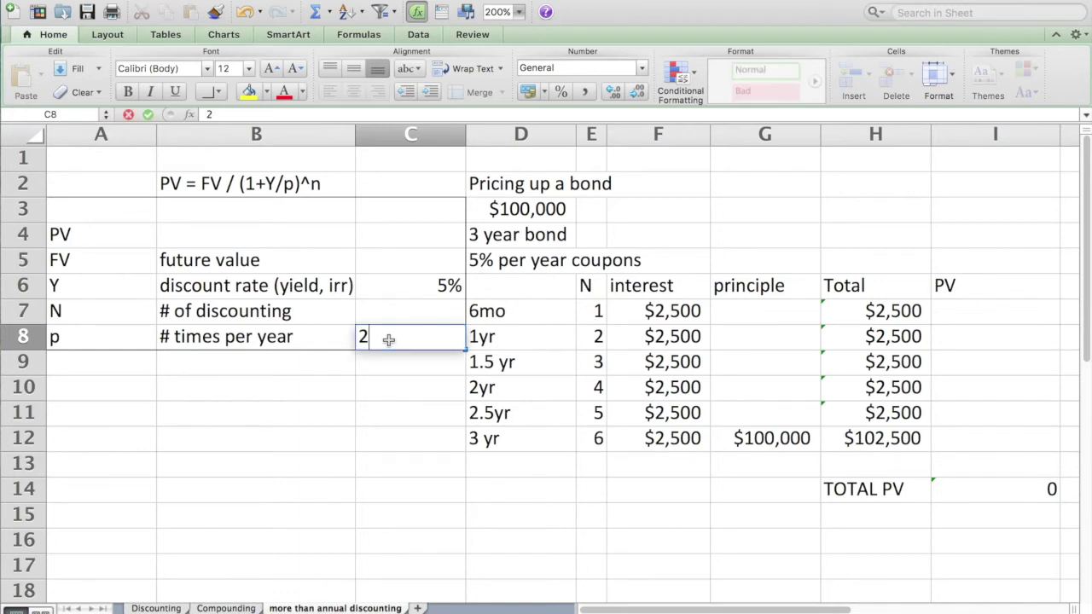
pyautogui.press('Return')
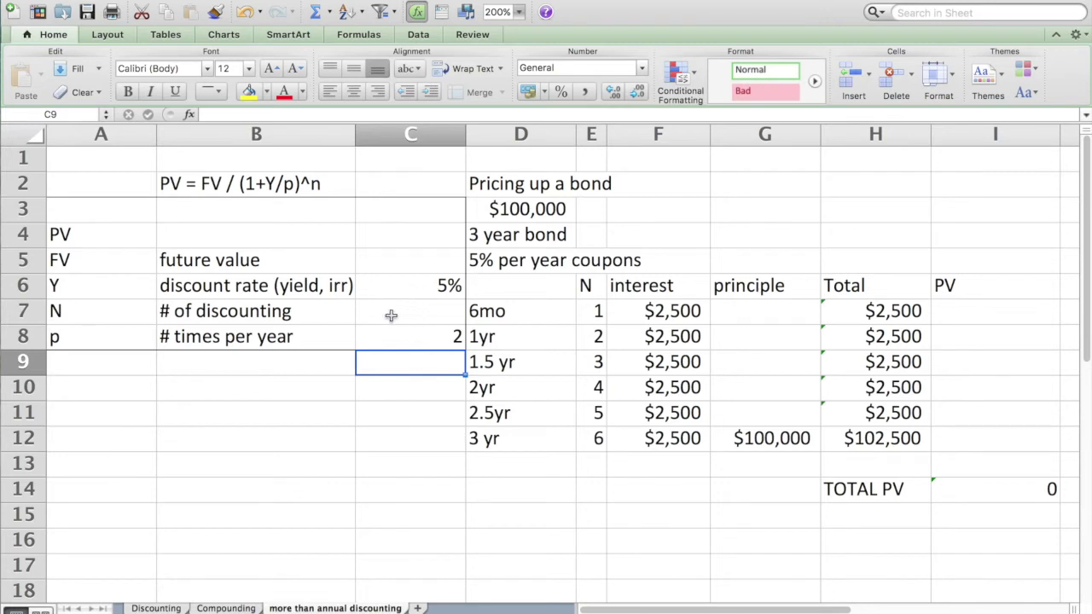
# Step: Calculate the first present value in I7 with =H7/(1+C6/C8)^E7 and apply the Accounting format
pyautogui.click(987, 316)
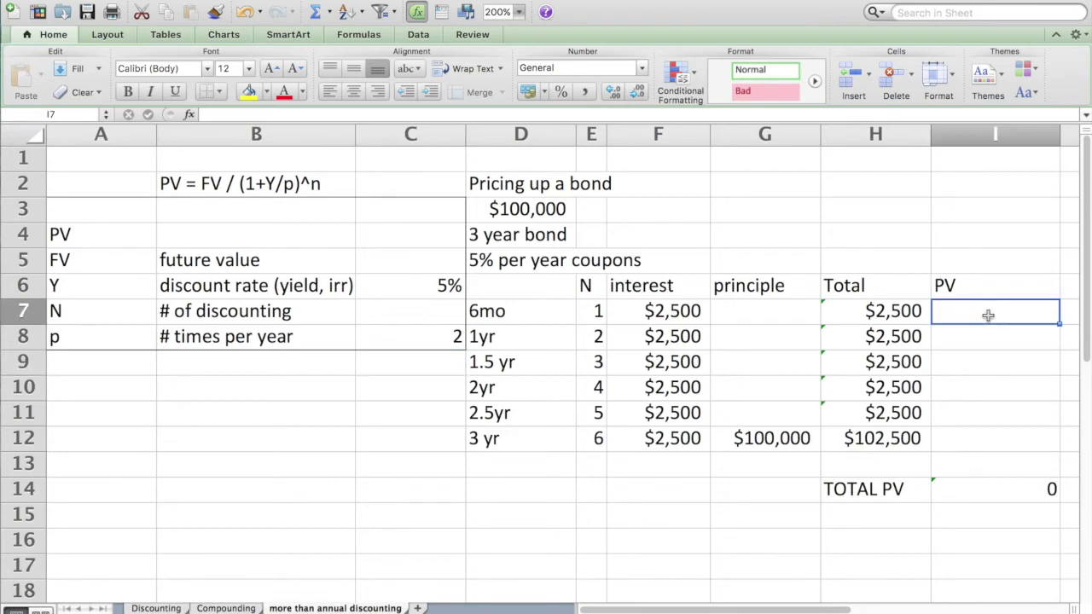
pyautogui.write('=')
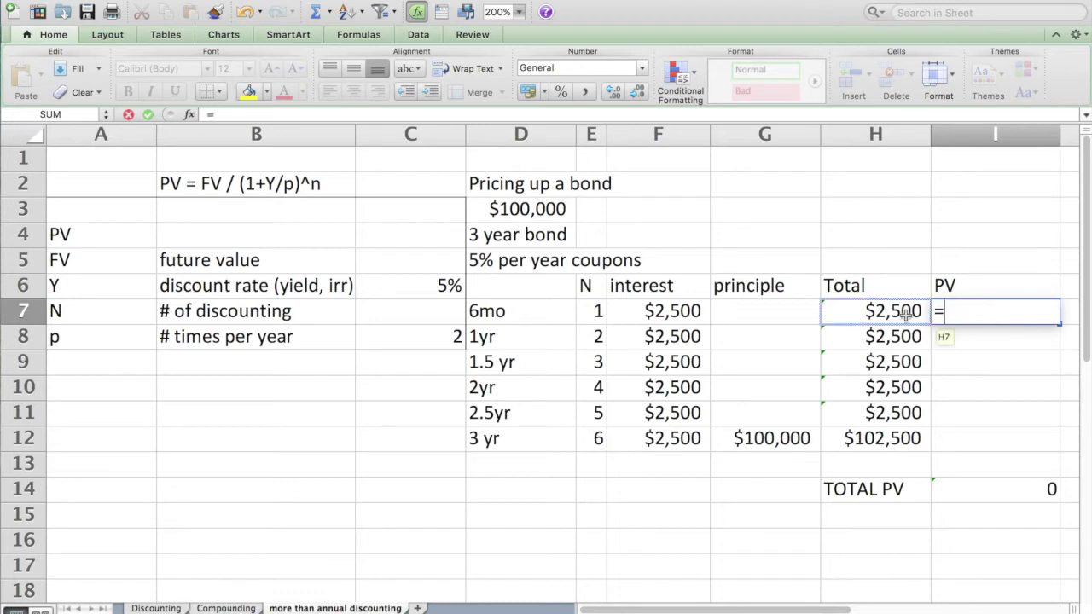
pyautogui.click(879, 315)
pyautogui.write('/(1')
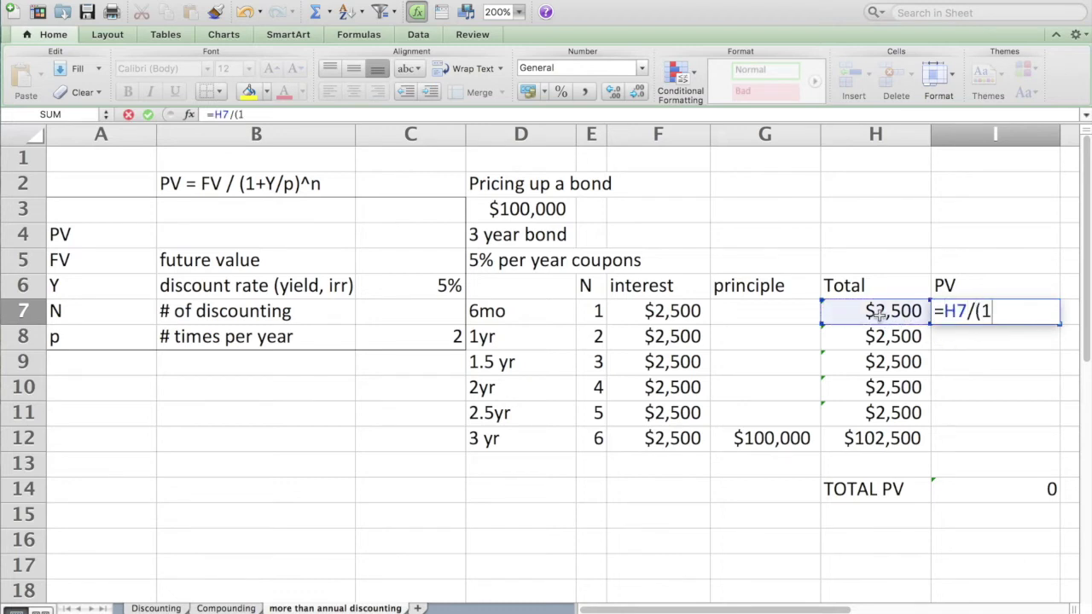
pyautogui.write('+')
pyautogui.click(393, 284)
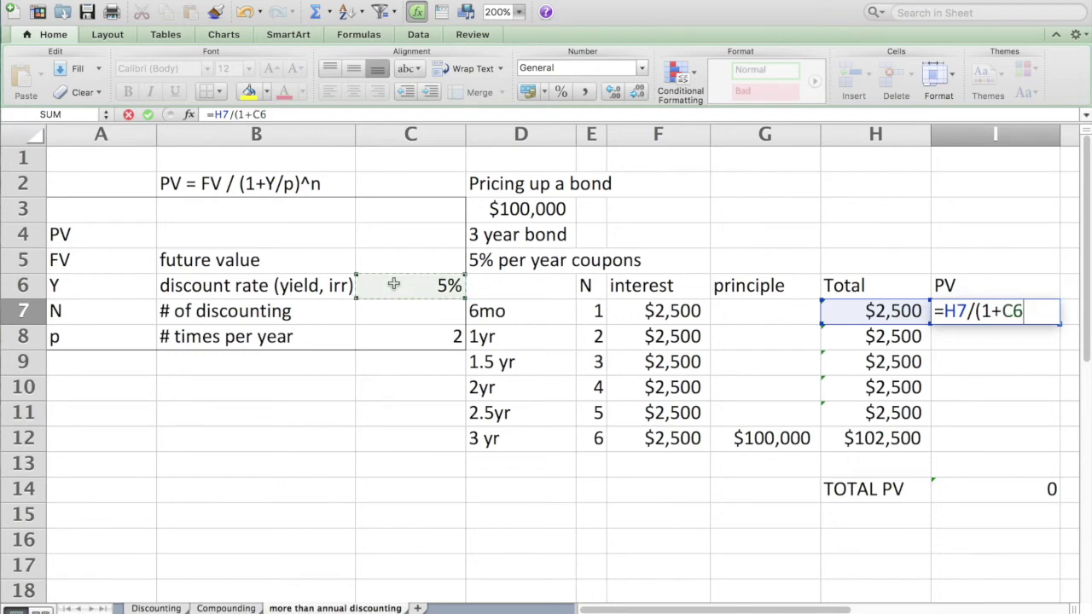
pyautogui.write('/')
pyautogui.click(421, 336)
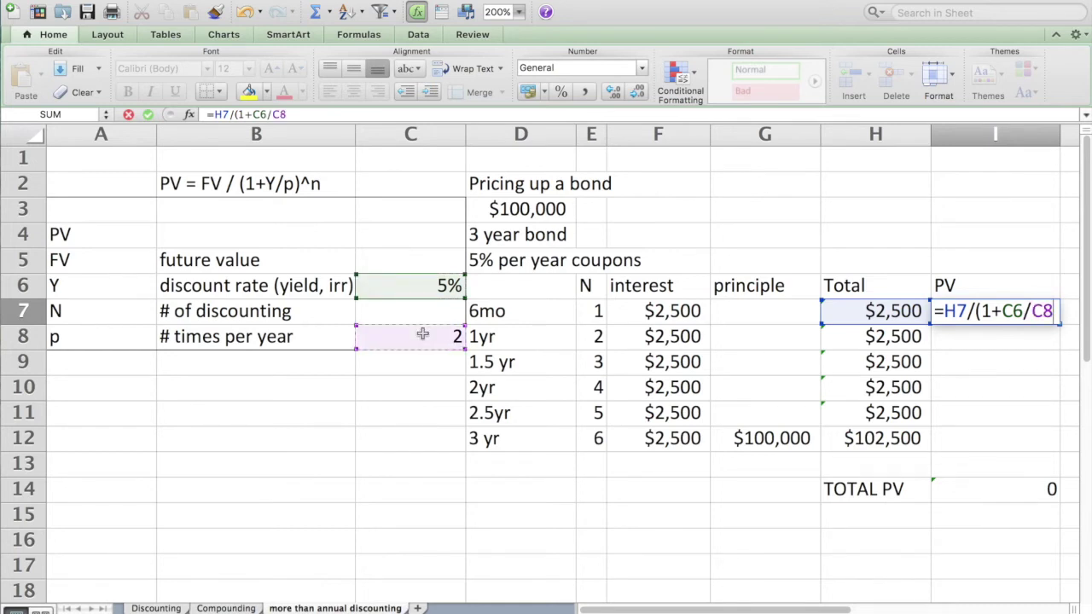
pyautogui.write(')^')
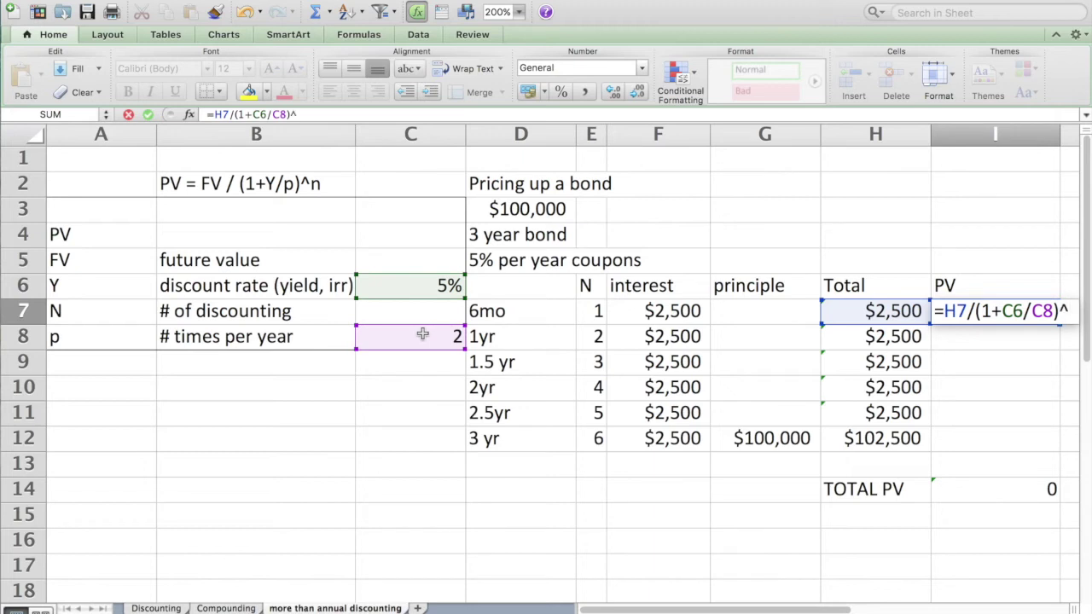
pyautogui.click(592, 313)
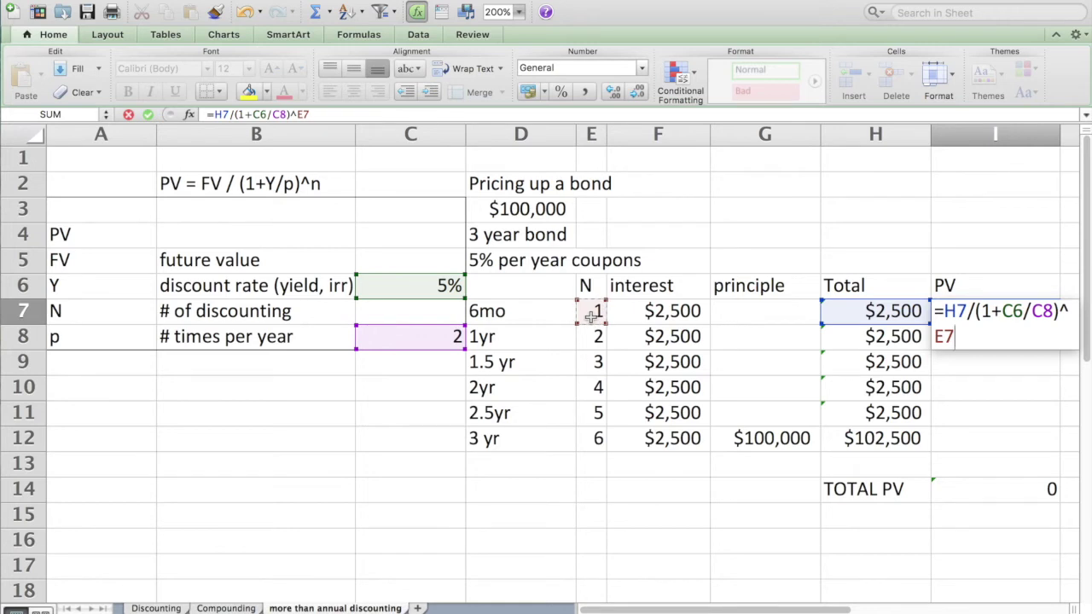
pyautogui.press('Return')
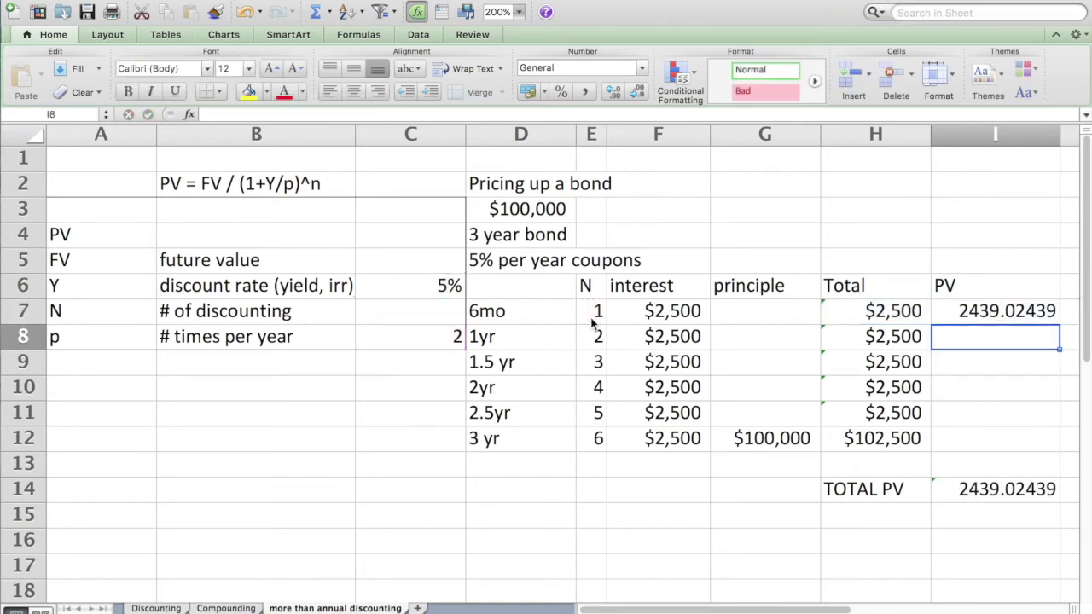
pyautogui.click(962, 313)
pyautogui.click(527, 91)
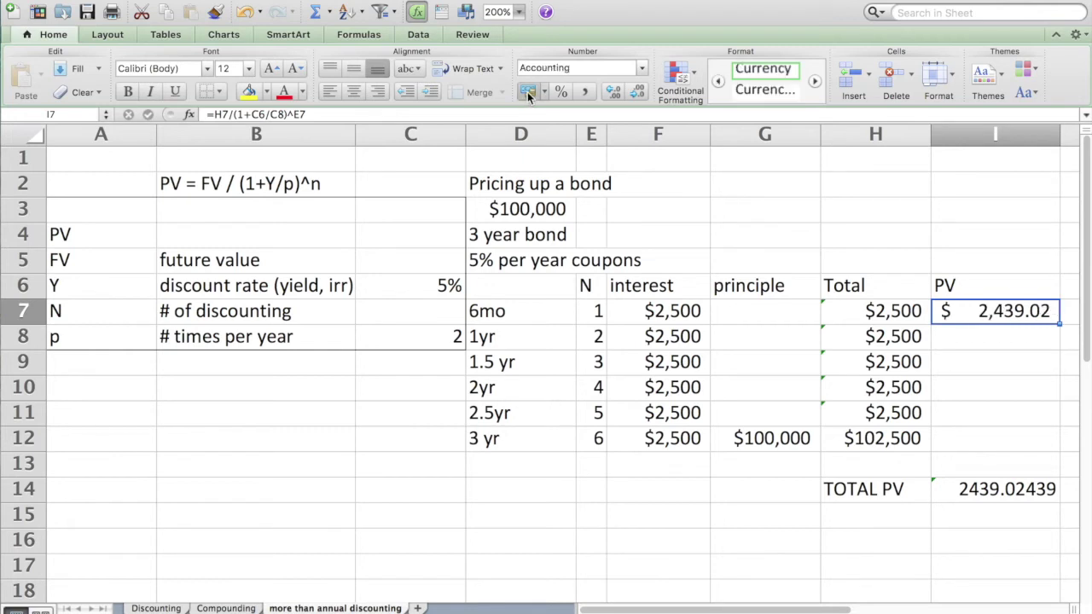
# Step: Calculate the second present value in I8 with =H8/(1+C6/C8)^E8 and apply the Accounting format
pyautogui.click(989, 341)
pyautogui.write('=')
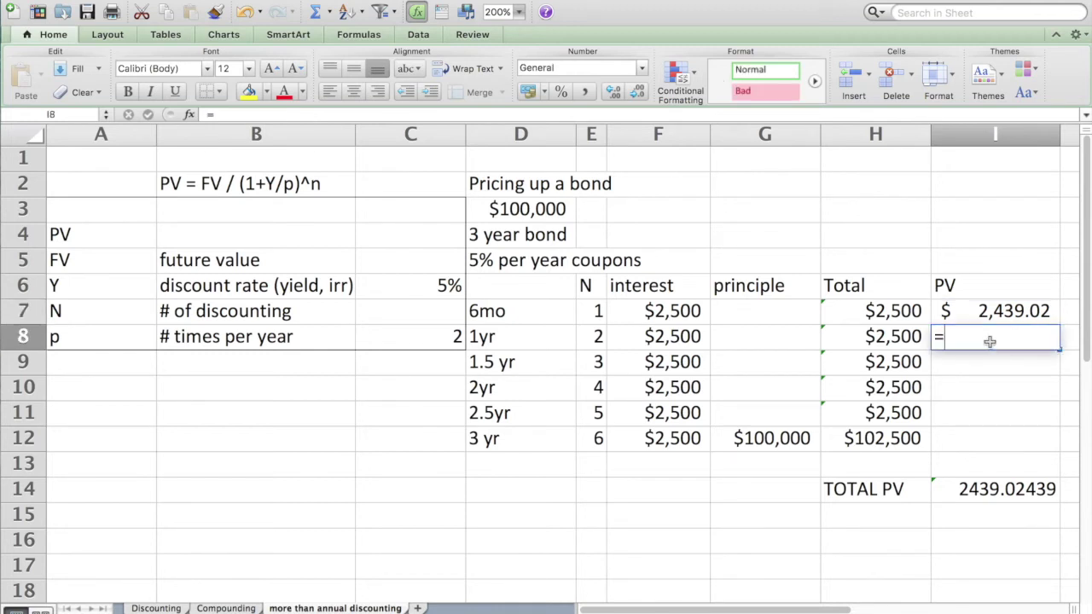
pyautogui.click(887, 338)
pyautogui.click(890, 339)
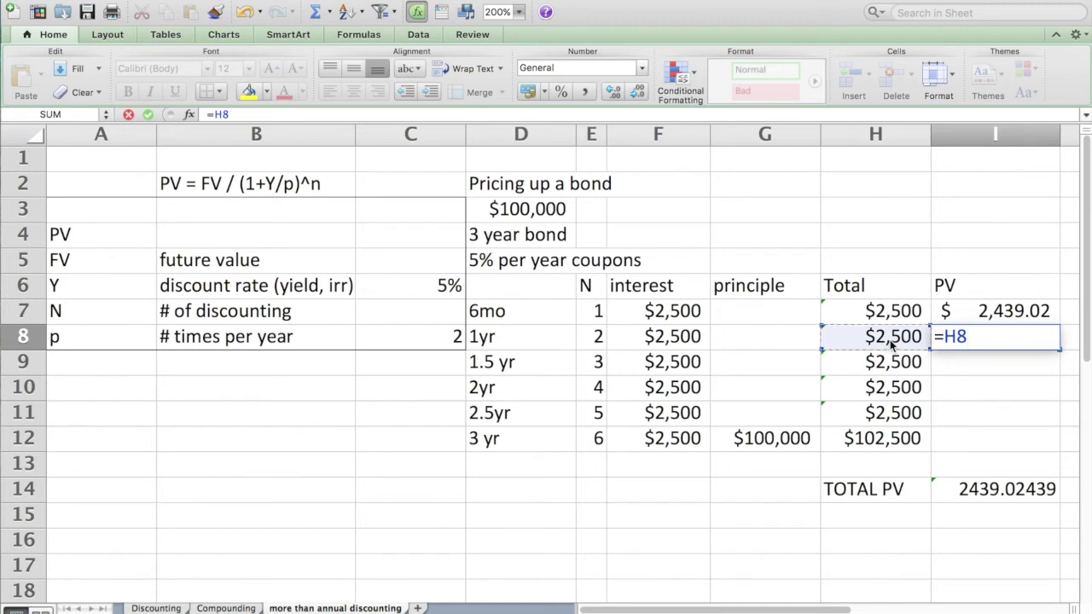
pyautogui.write('/(1')
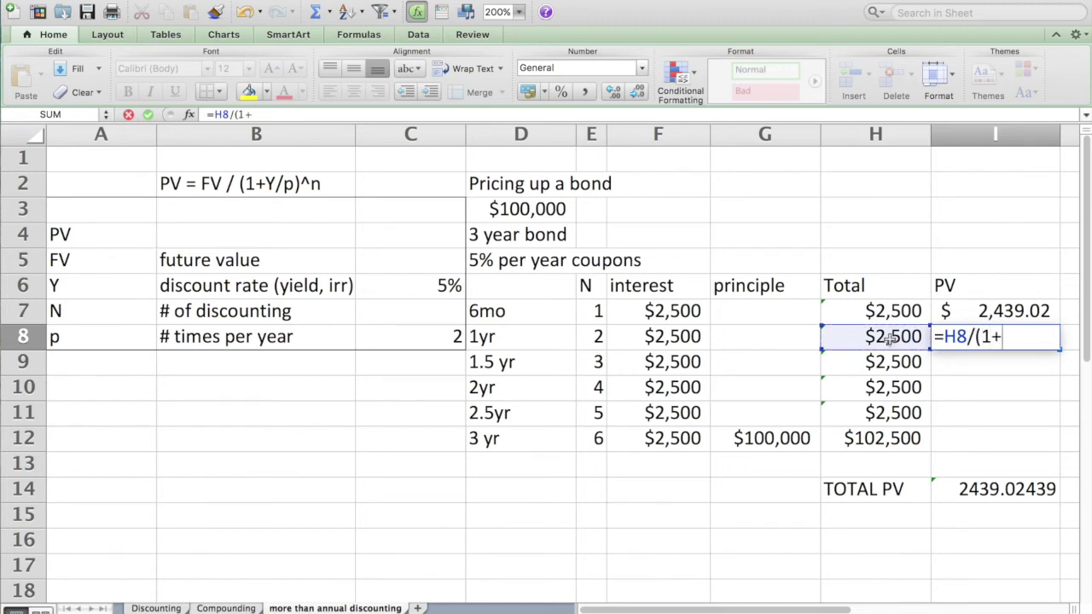
pyautogui.write('+')
pyautogui.click(420, 286)
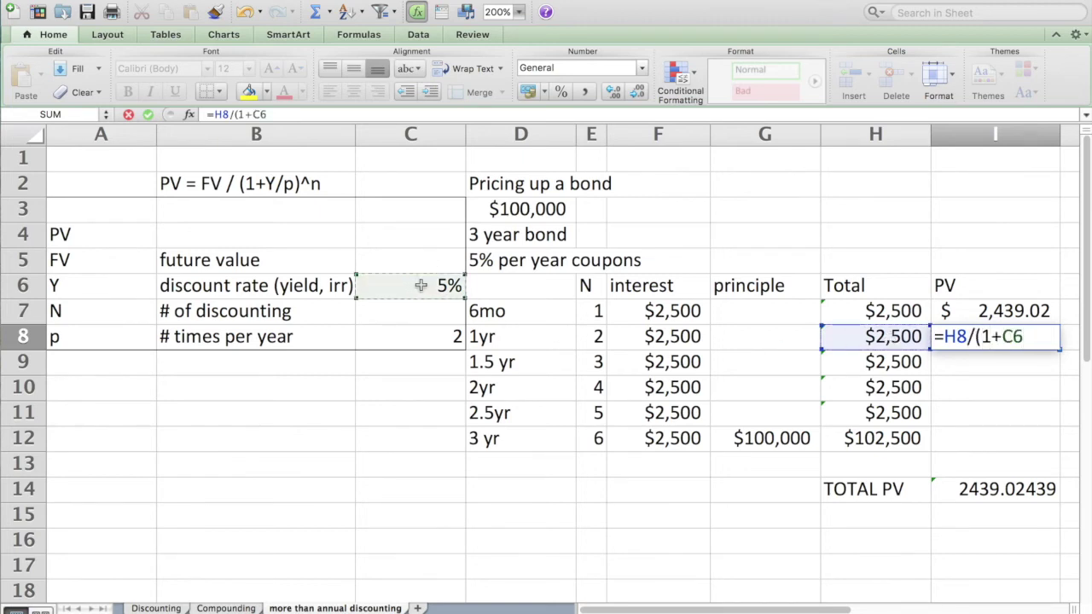
pyautogui.write('/')
pyautogui.click(403, 341)
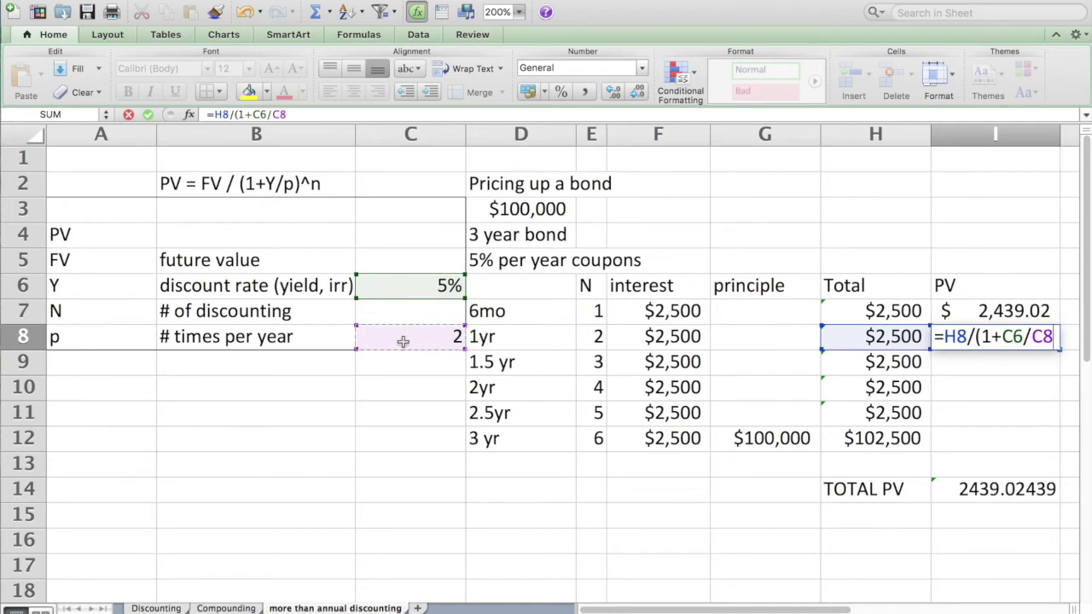
pyautogui.write(')')
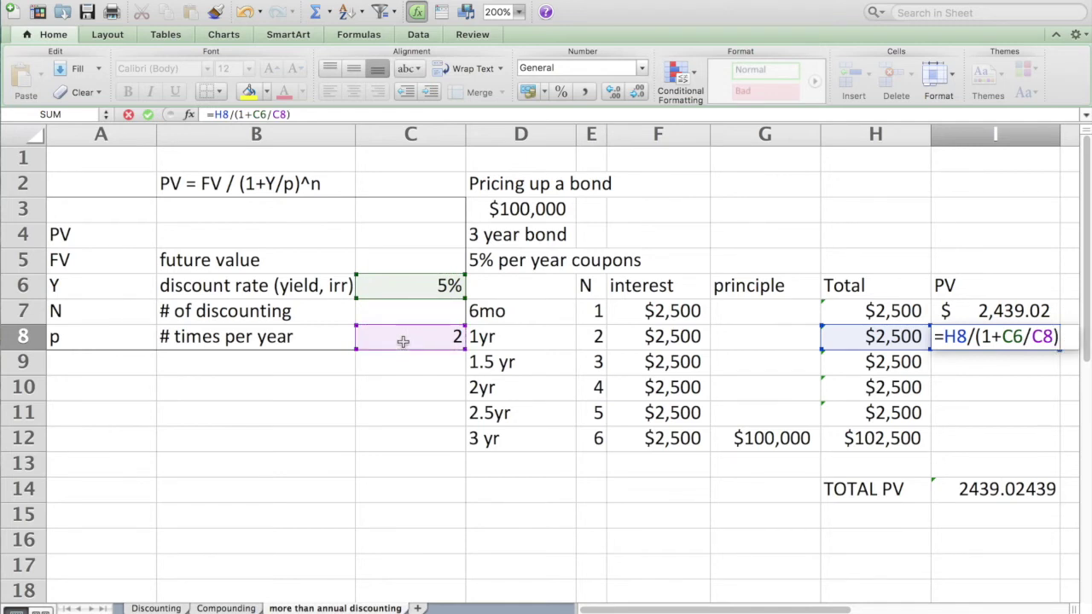
pyautogui.write('^')
pyautogui.click(592, 335)
pyautogui.press('Return')
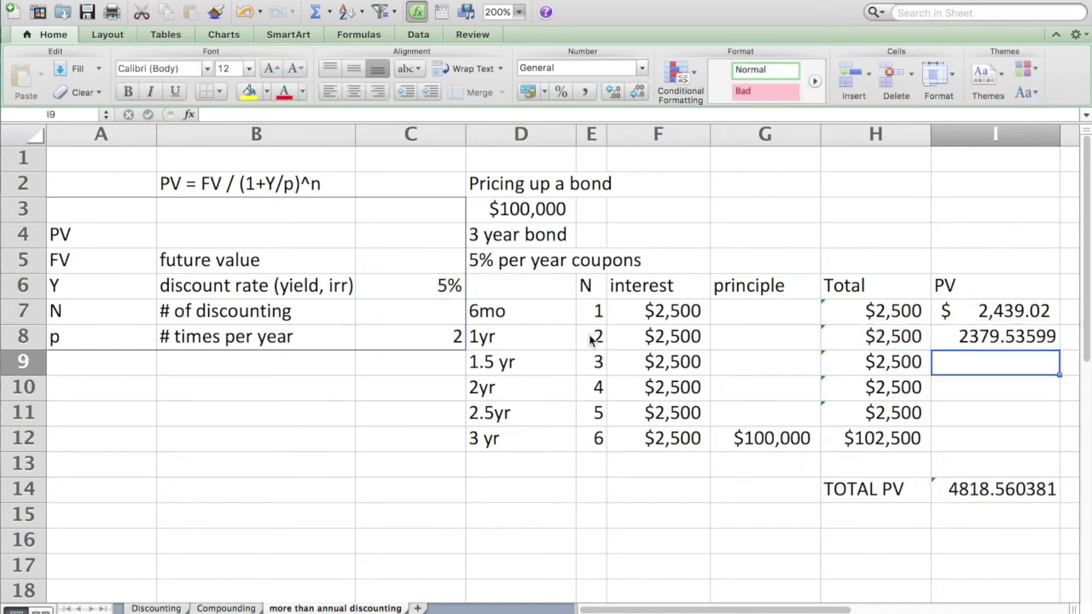
pyautogui.click(1019, 335)
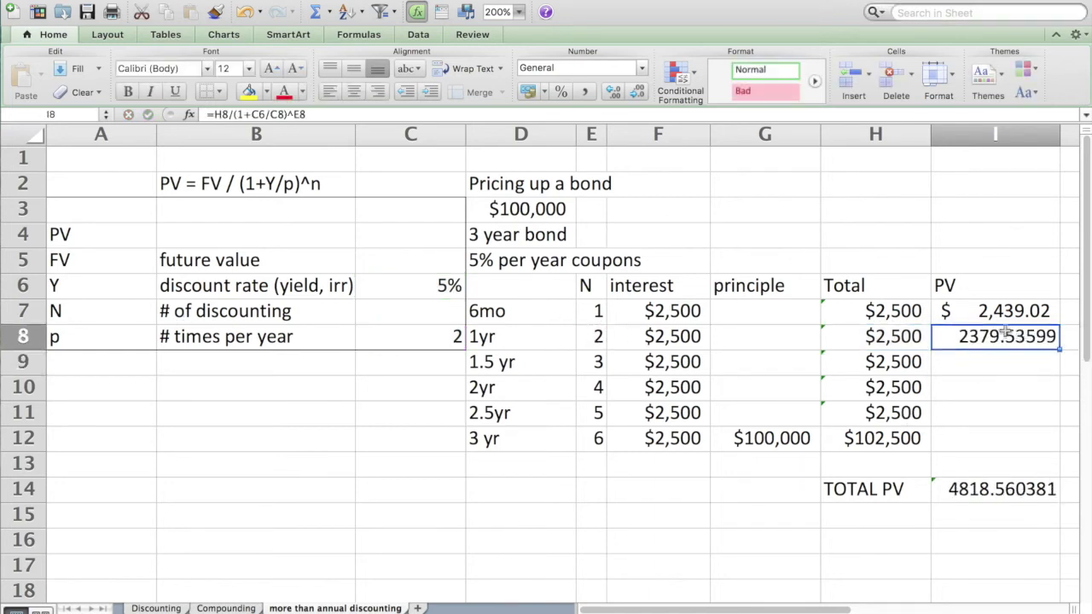
pyautogui.click(528, 92)
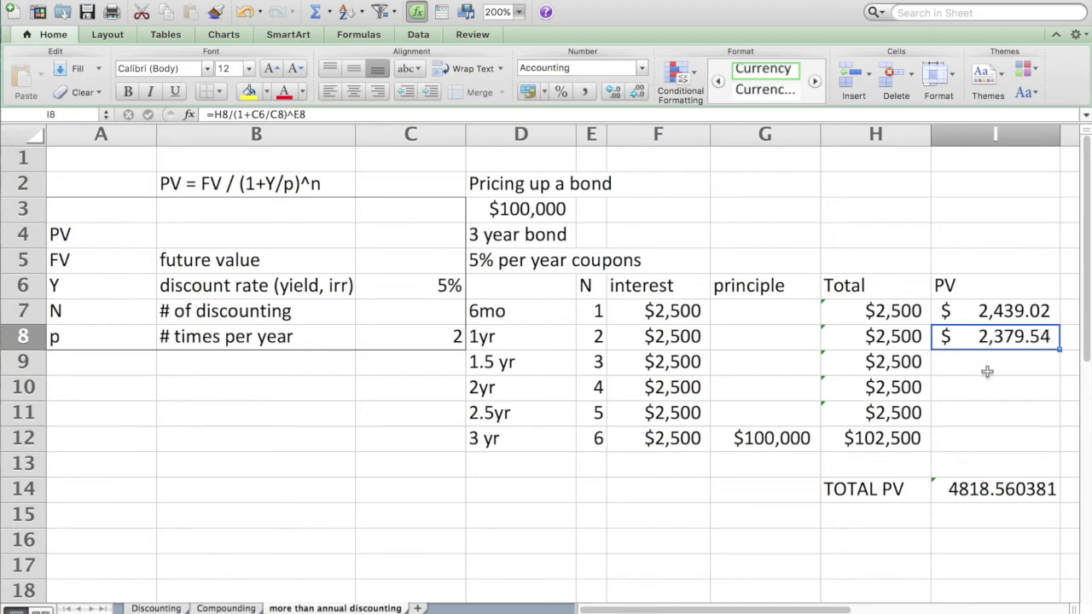
# Step: Make the discount rate reference absolute in the I8 formula so it reads =H8/(1+$C$6/C8)^E8
pyautogui.click(986, 372)
pyautogui.click(987, 341)
pyautogui.doubleClick(1013, 338)
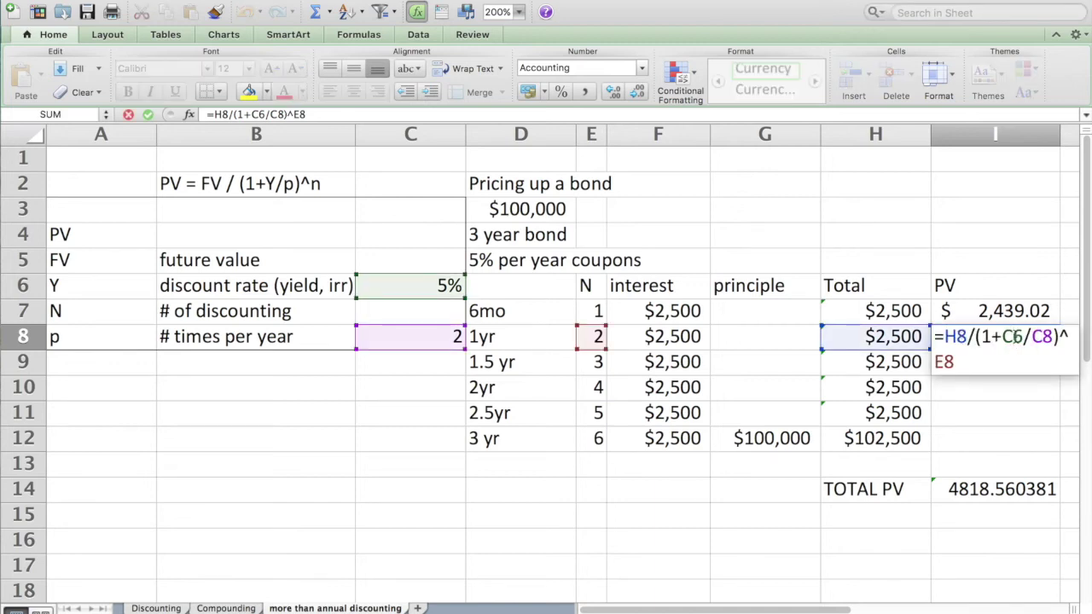
pyautogui.write('$')
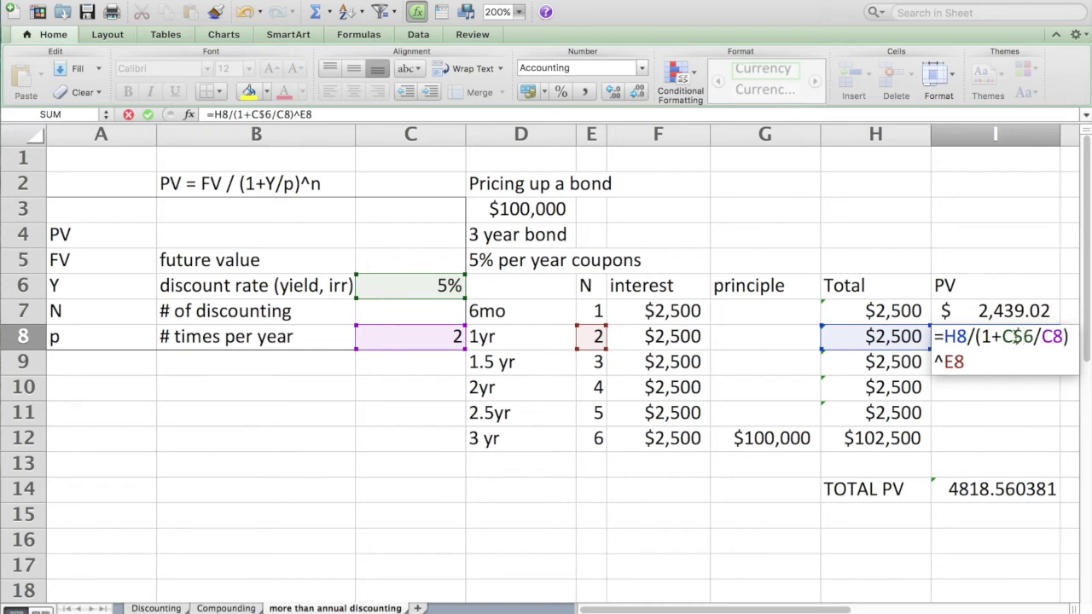
pyautogui.click(1003, 336)
pyautogui.write('!')
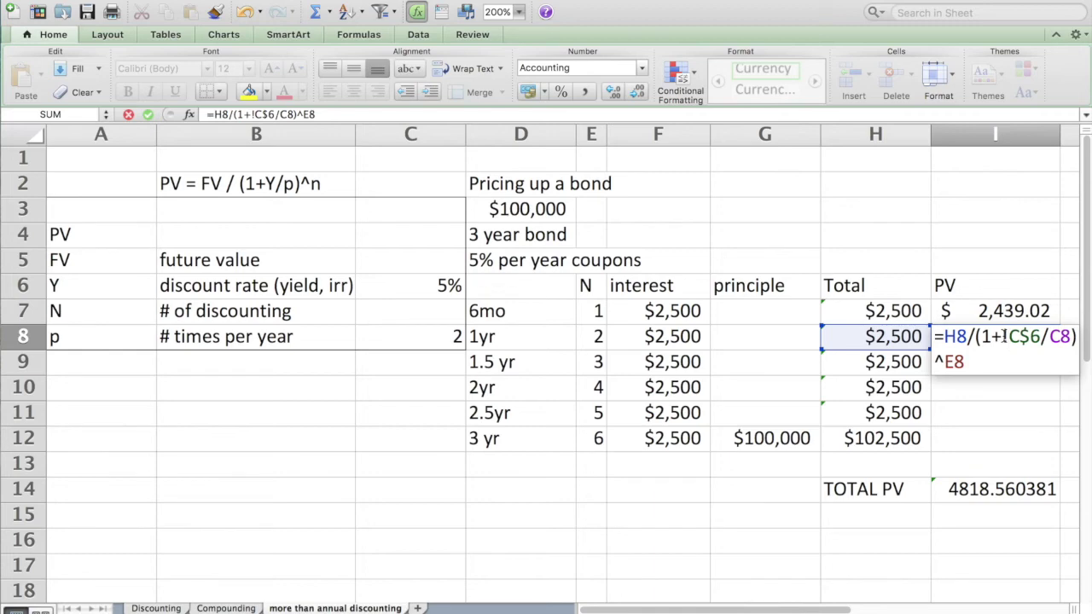
pyautogui.press('Return')
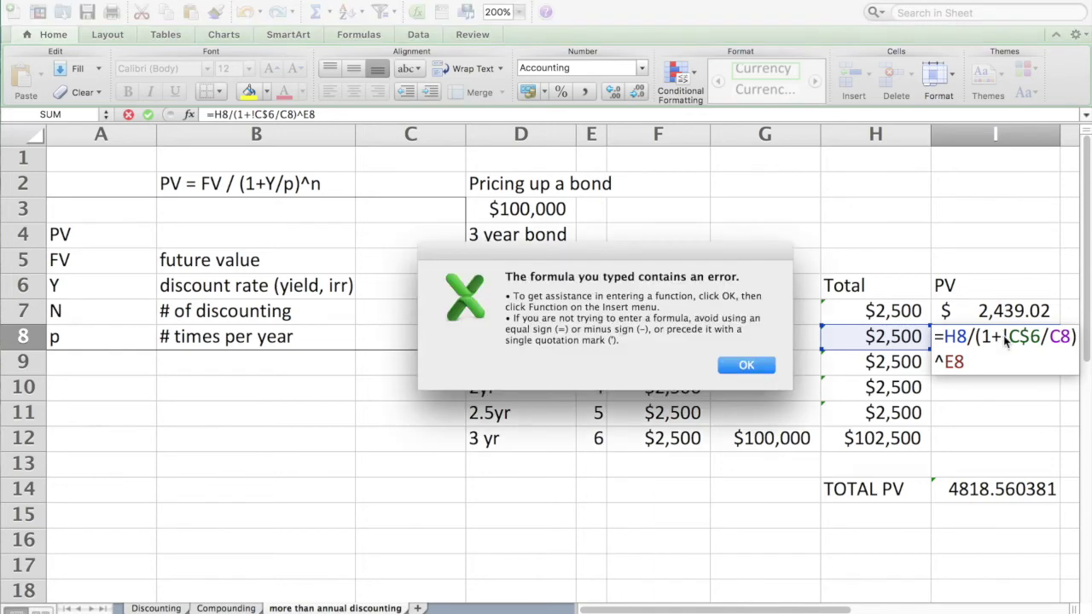
pyautogui.click(746, 365)
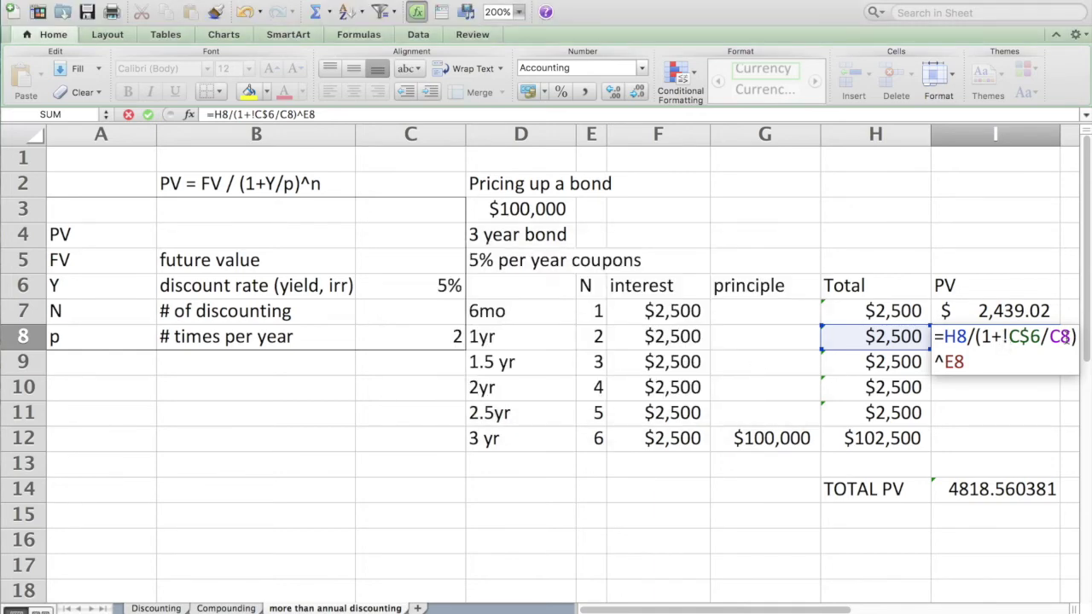
pyautogui.press('BackSpace')
pyautogui.write('$')
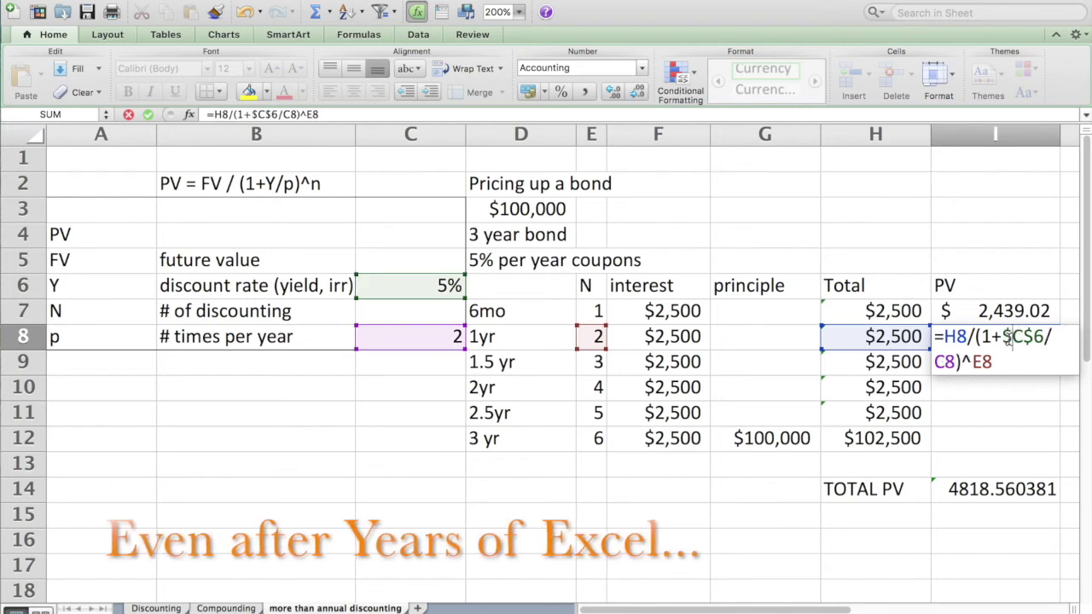
pyautogui.press('Return')
# Step: Fill the present value formula from I8 down to I12
pyautogui.click(1008, 339)
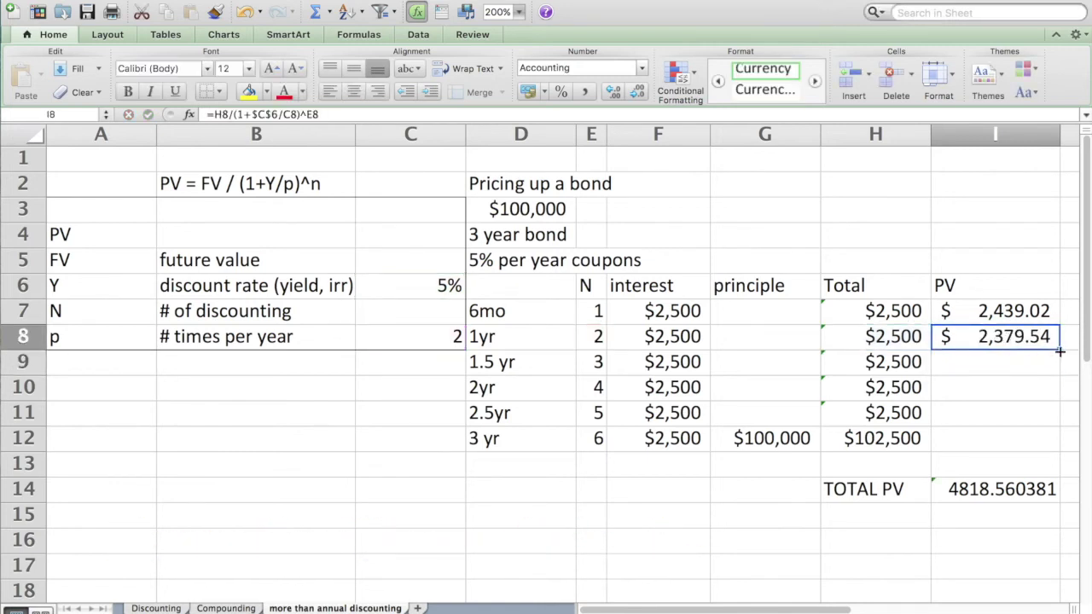
pyautogui.moveTo(1059, 350); pyautogui.dragTo(1052, 450)
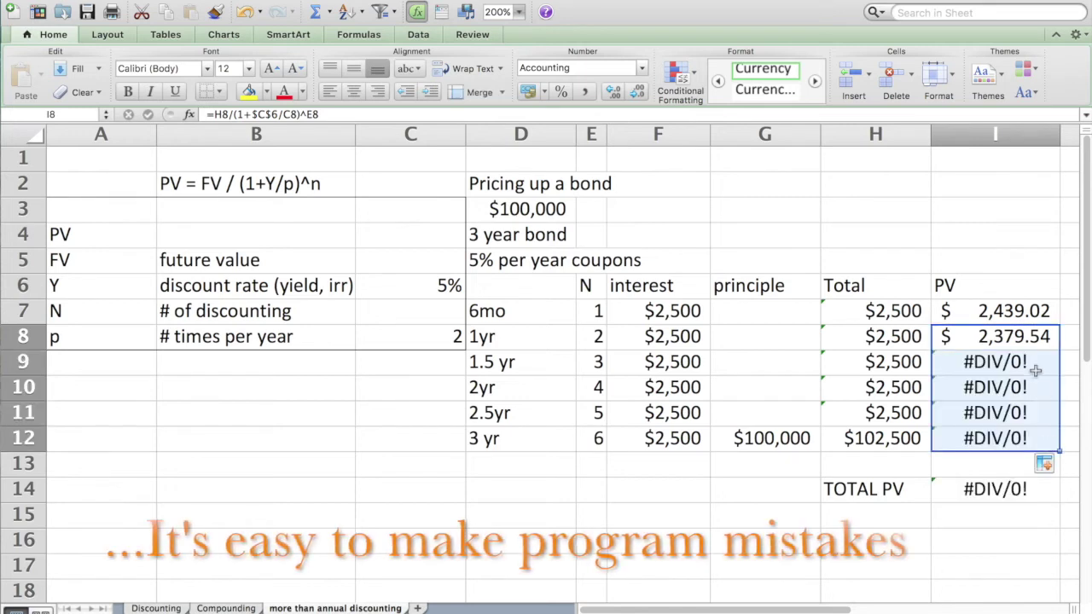
# Step: Make the times-per-year reference absolute in the I8 formula so it reads =H8/(1+$C$6/$C$8)^E8
pyautogui.doubleClick(1008, 367)
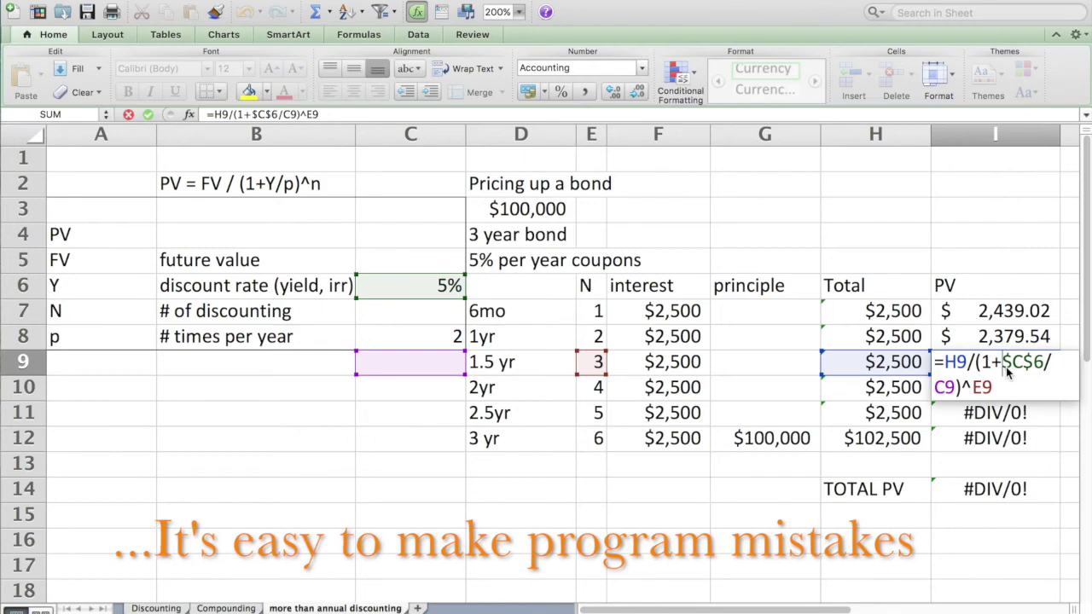
pyautogui.press('Escape')
pyautogui.press('Up')
pyautogui.hotkey('ctrl', 'u')
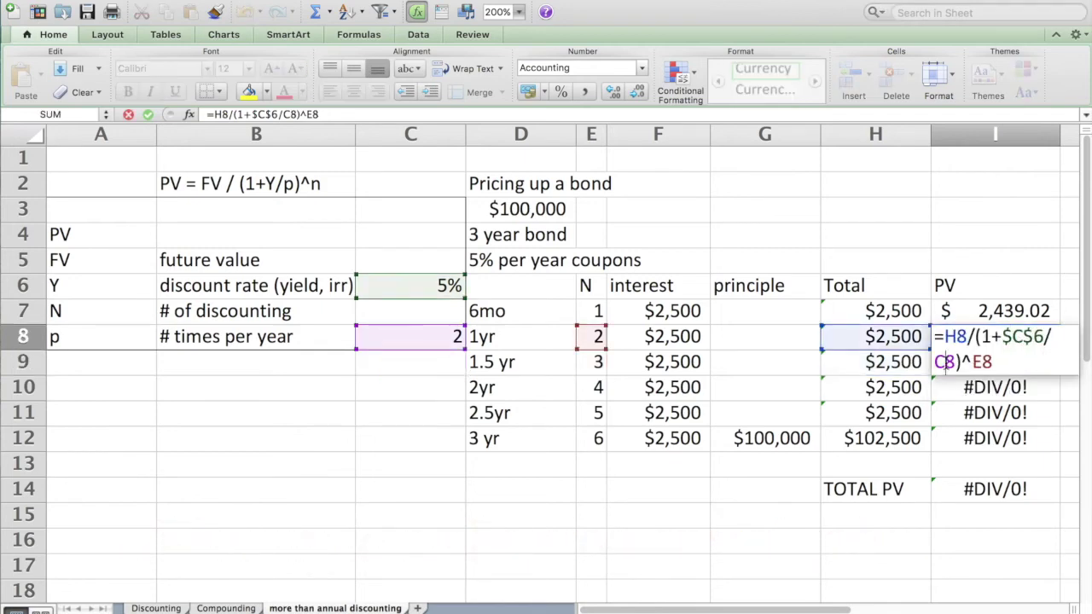
pyautogui.write('$')
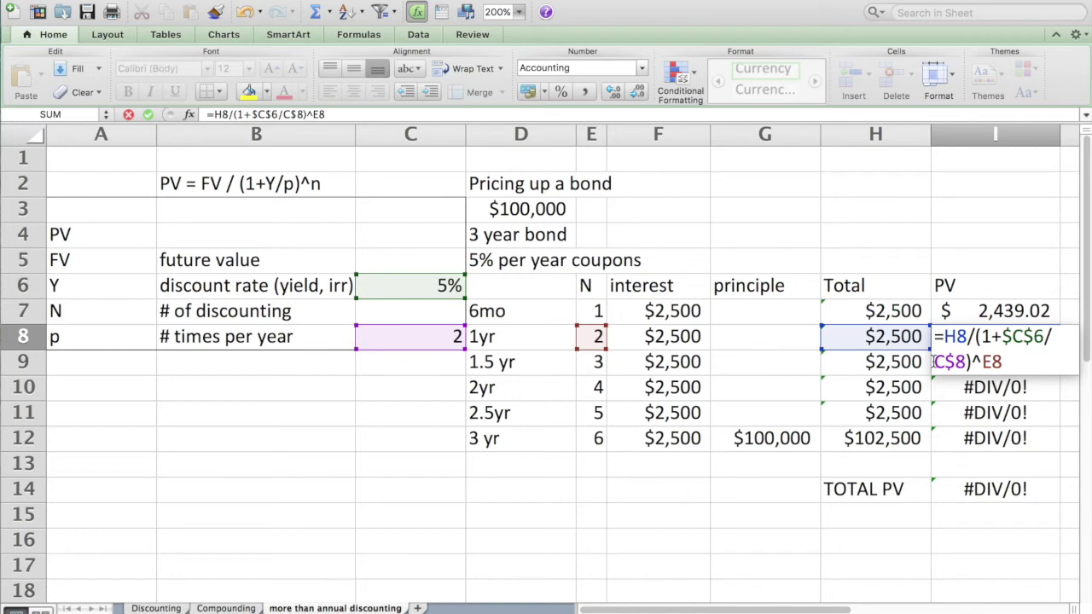
pyautogui.click(934, 361)
pyautogui.write('$')
pyautogui.press('Return')
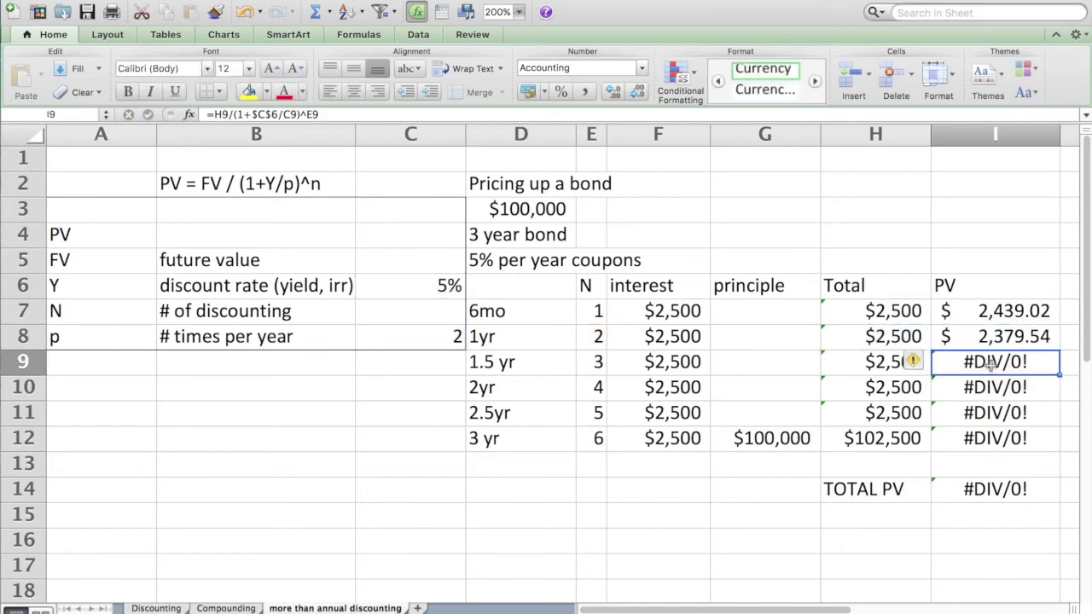
# Step: Fill the corrected present value formula from I8 down through I12
pyautogui.click(1005, 339)
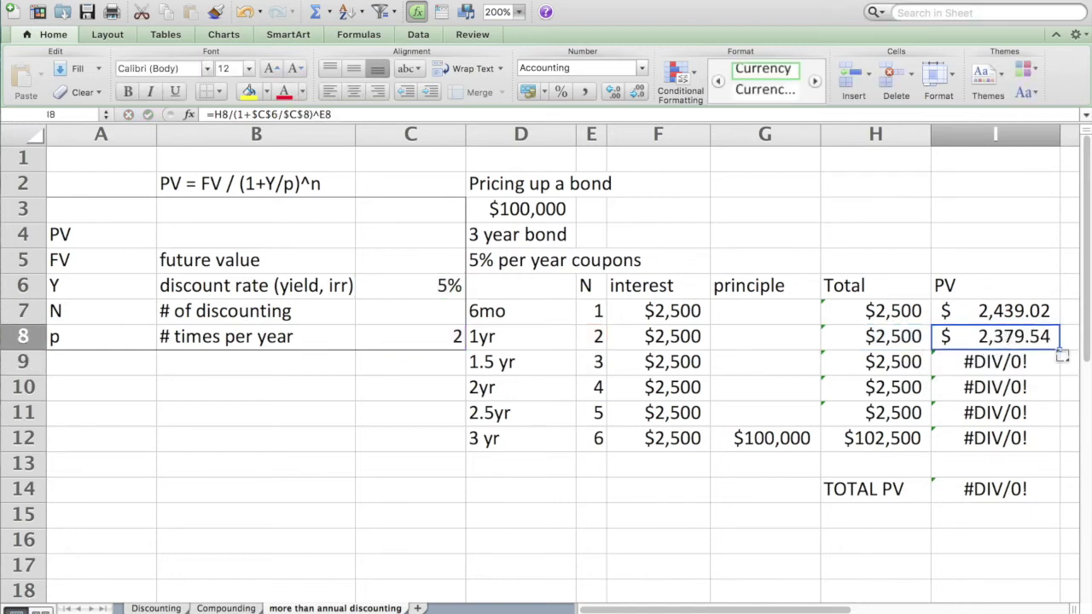
pyautogui.moveTo(1057, 350); pyautogui.dragTo(1049, 445)
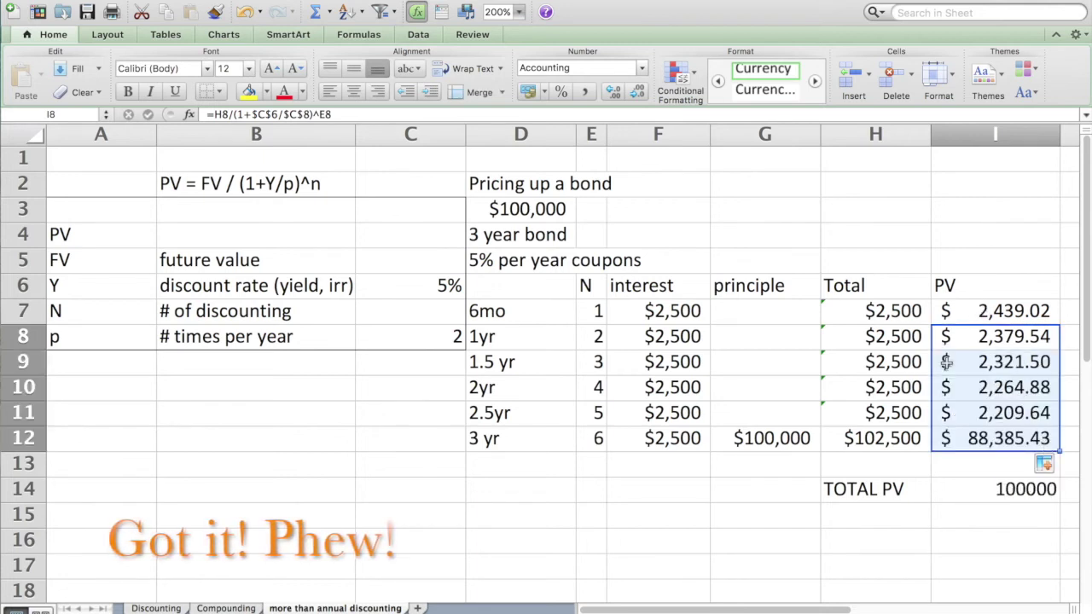
pyautogui.click(985, 412)
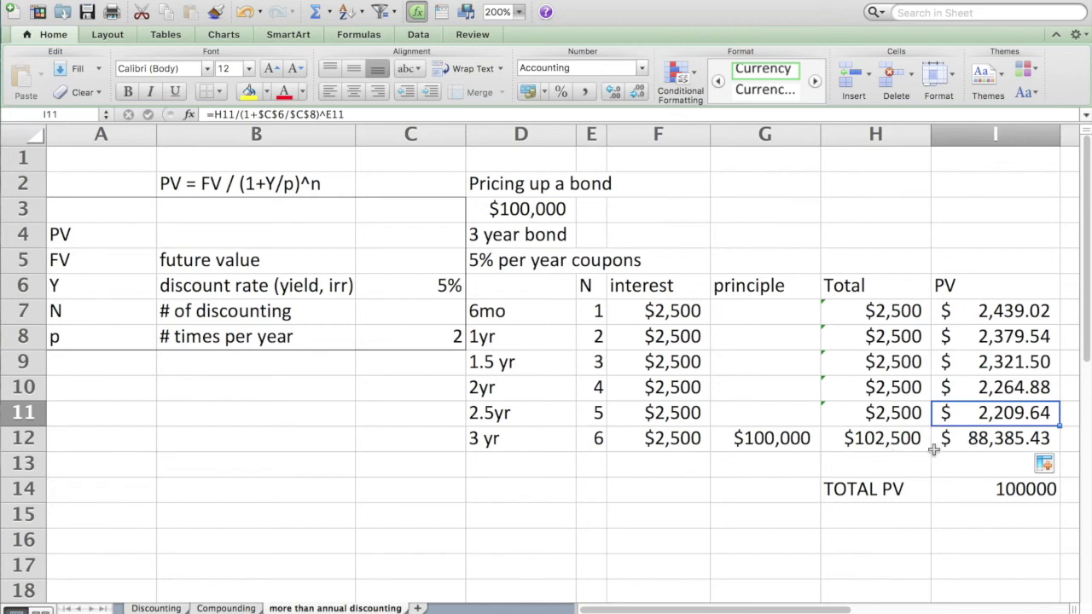
# Step: Check the present value formula in I12 and apply the Accounting format to the total PV in I14
pyautogui.doubleClick(964, 440)
pyautogui.press('Return')
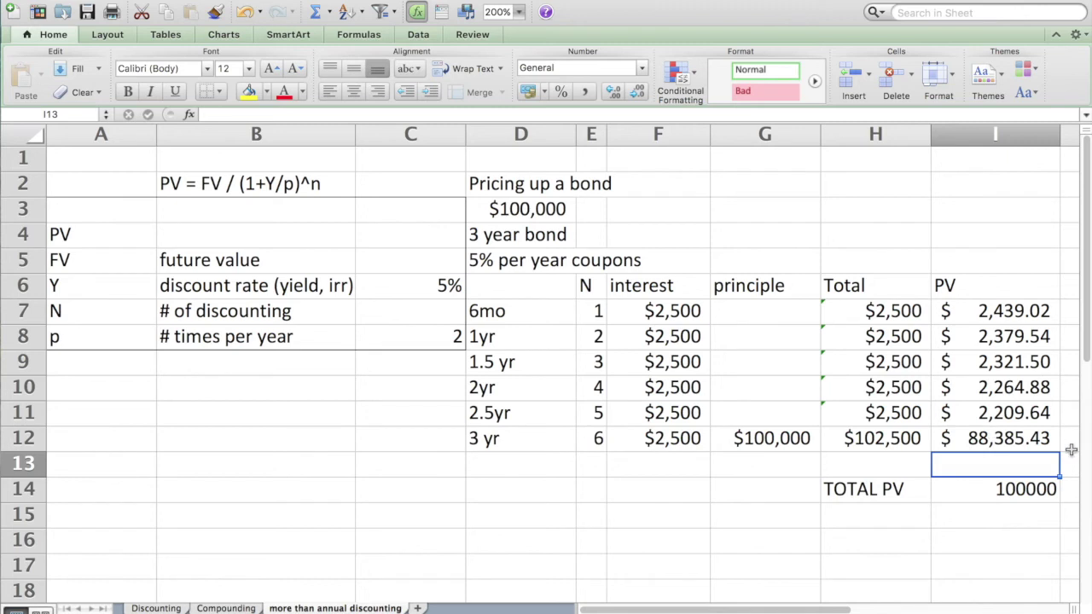
pyautogui.click(1015, 490)
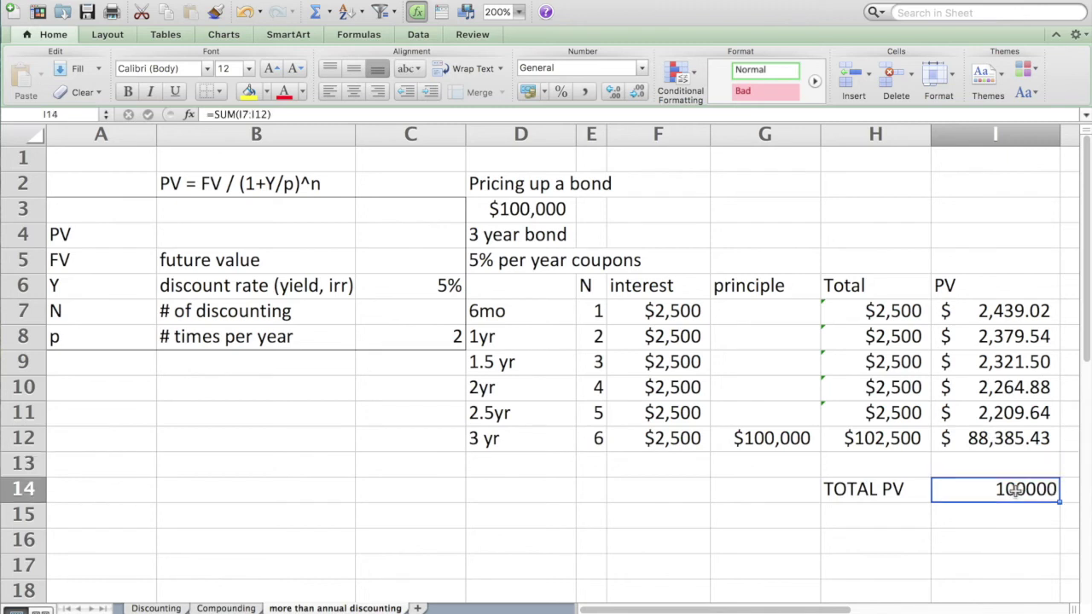
pyautogui.click(528, 91)
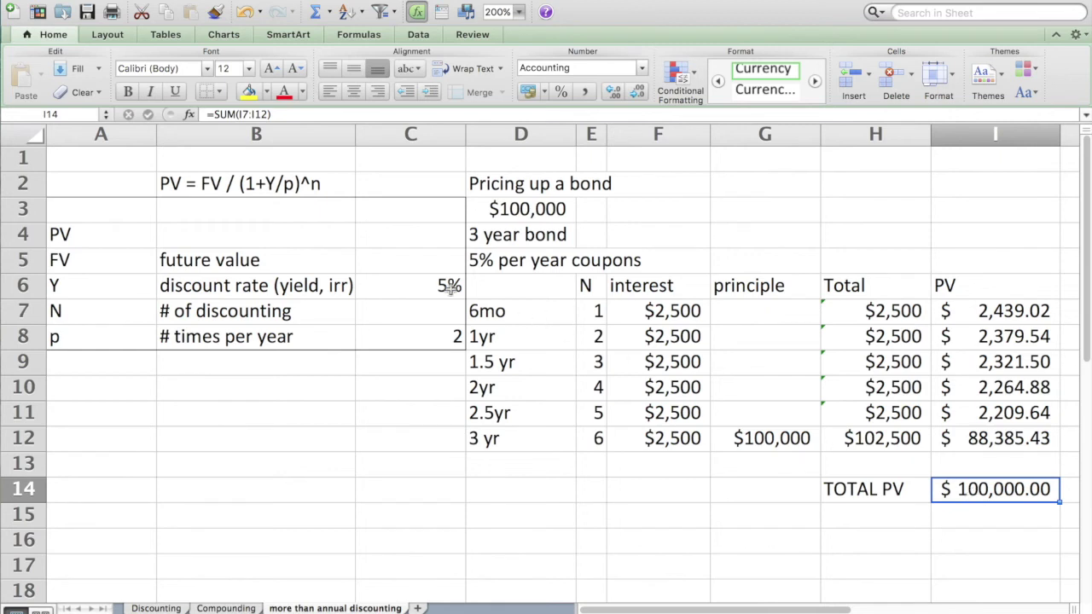
# Step: Set the discount rate in C6 to 6% to test its effect on the bond's total PV
pyautogui.click(408, 284)
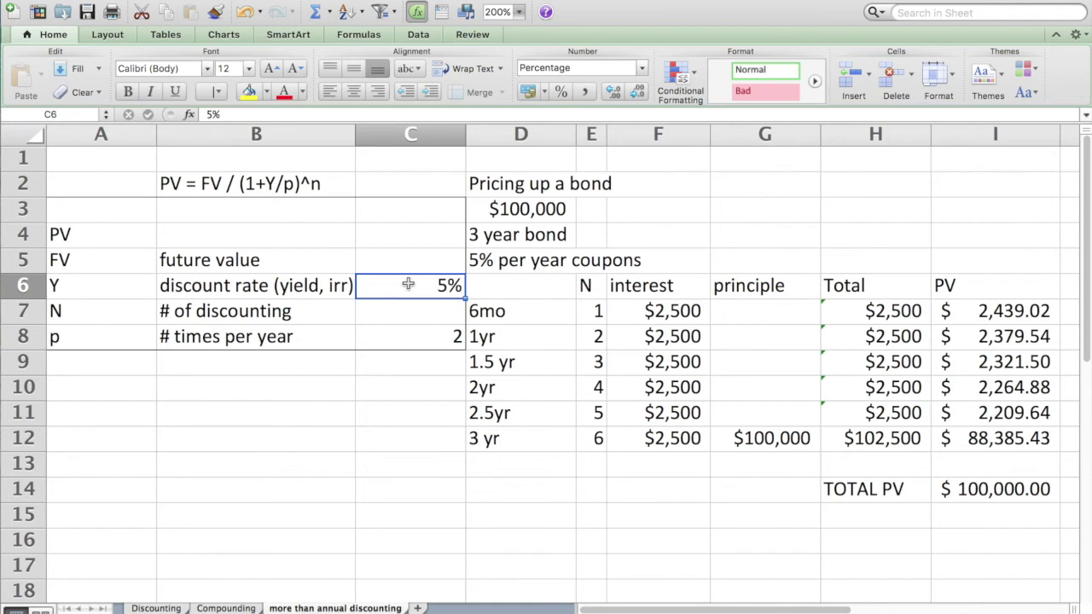
pyautogui.write('6')
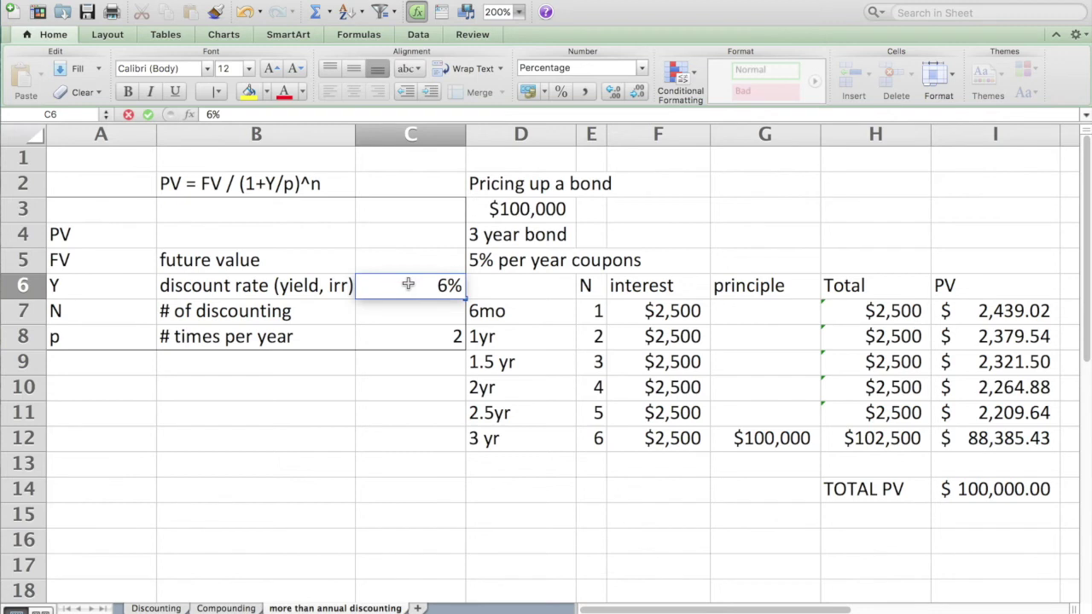
pyautogui.press('Return')
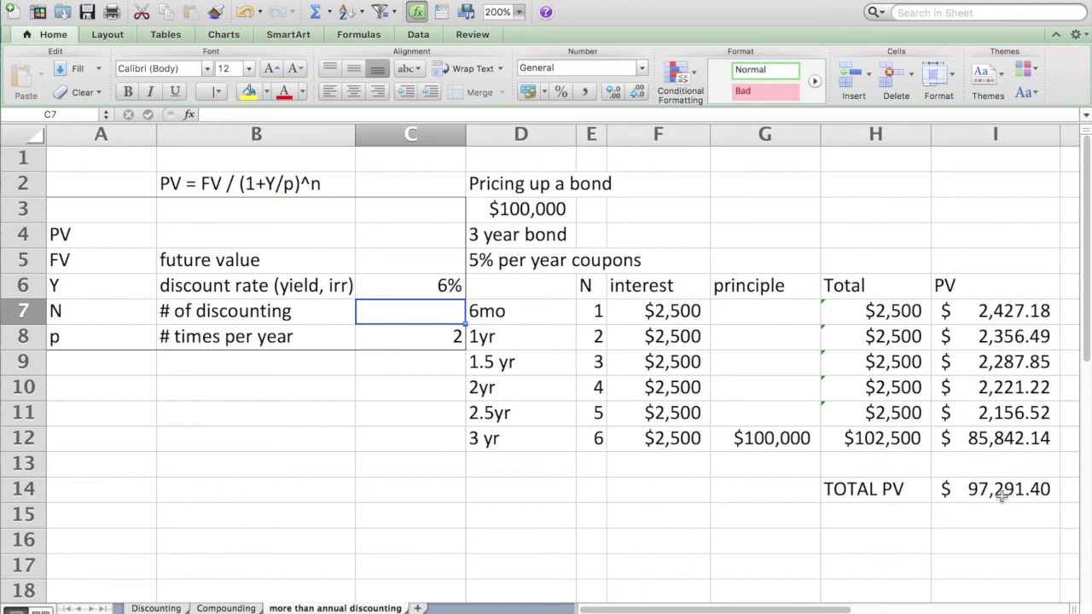
# Step: Lower the discount rate in C6 to 2% to reprice the bond
pyautogui.click(421, 287)
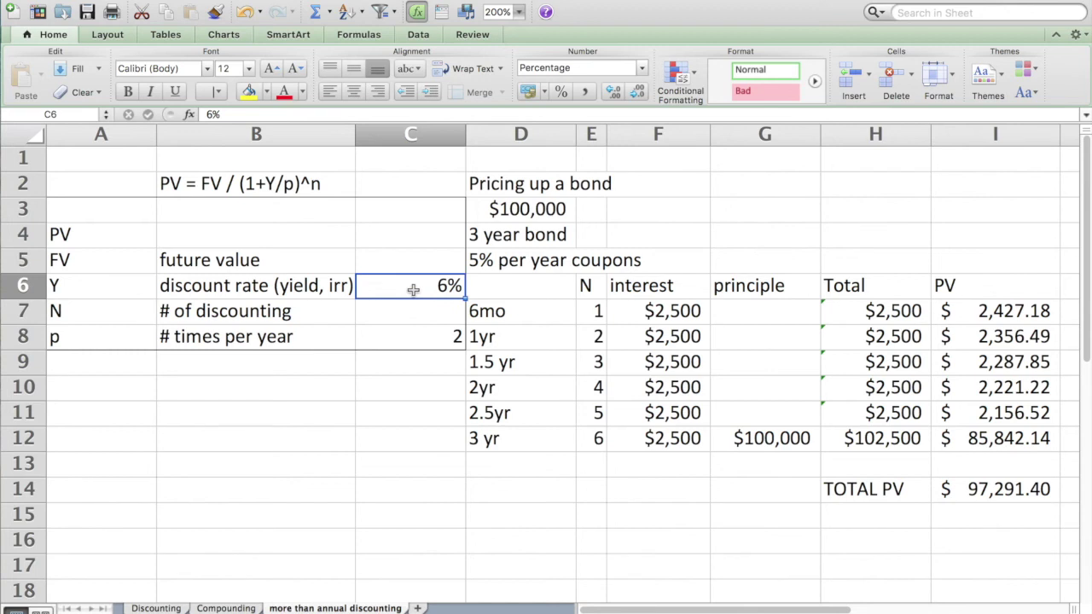
pyautogui.write('2')
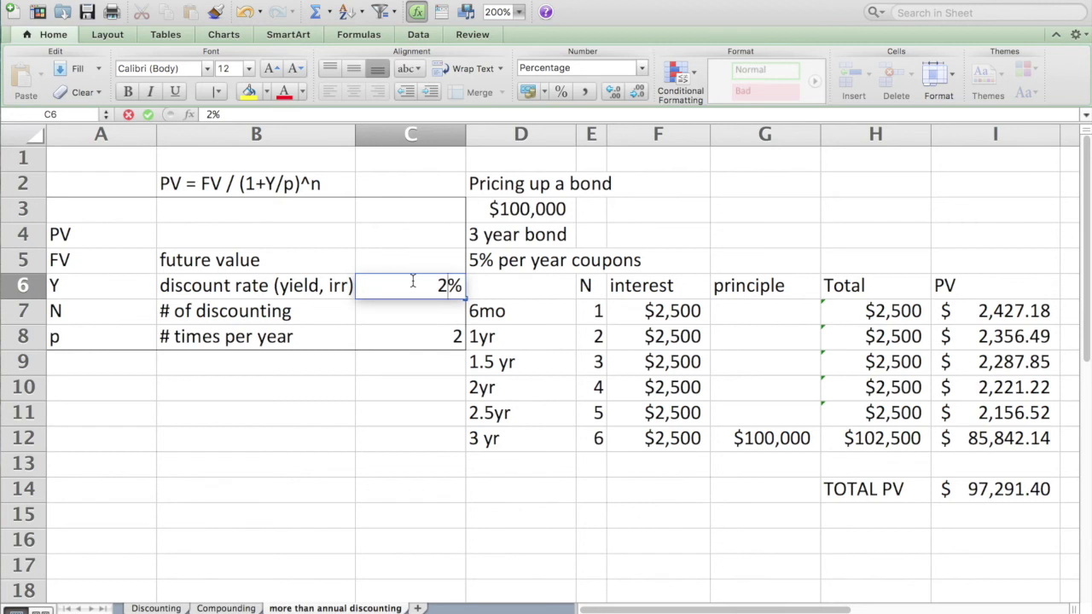
pyautogui.press('Return')
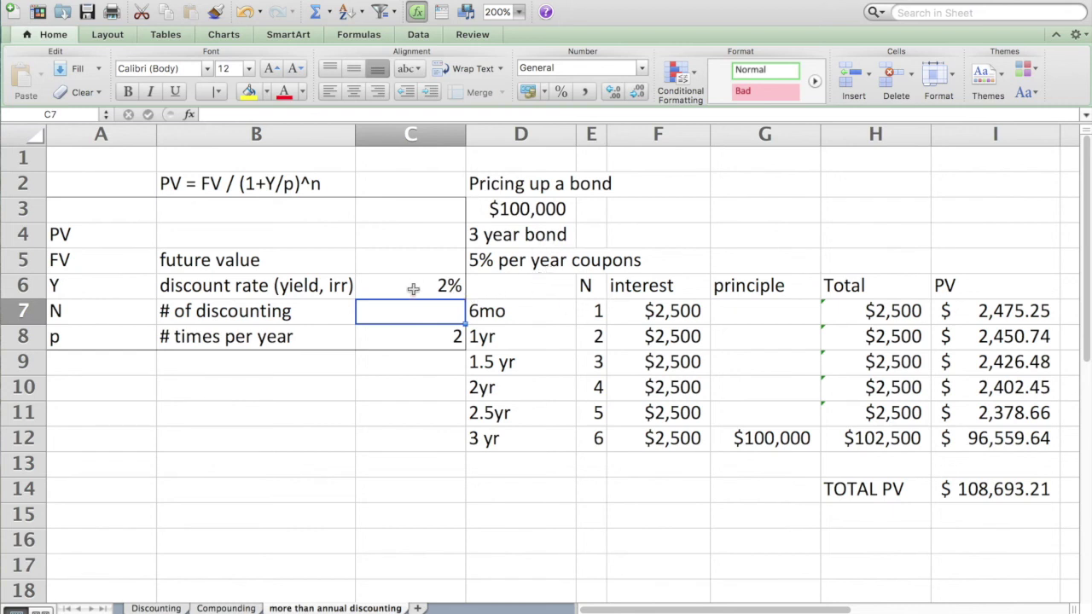
# Step: Return the discount rate in C6 to the 5% coupon rate
pyautogui.click(417, 288)
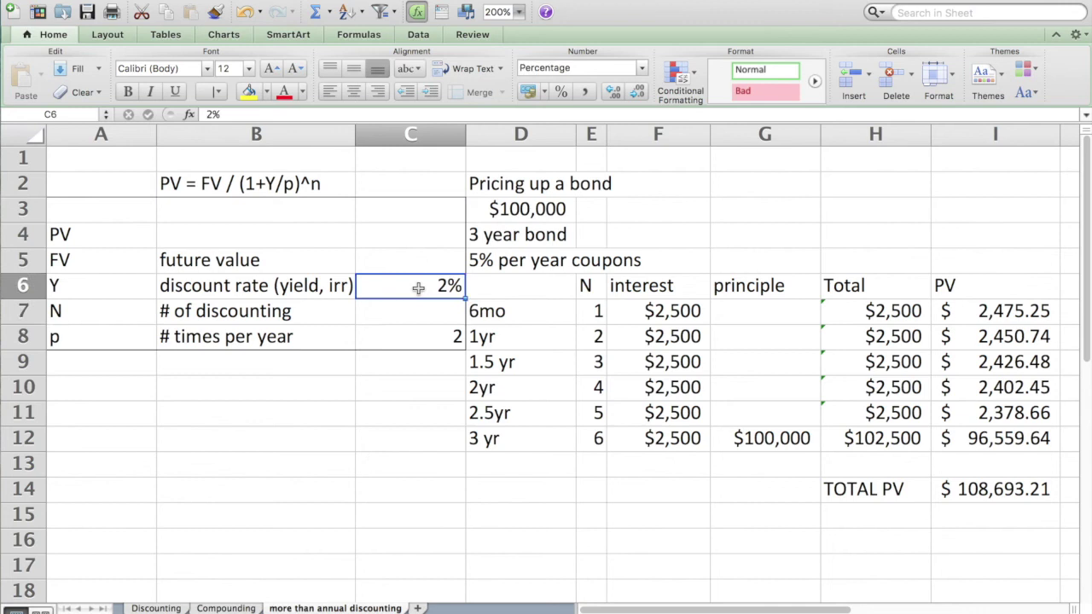
pyautogui.write('5')
pyautogui.press('Return')
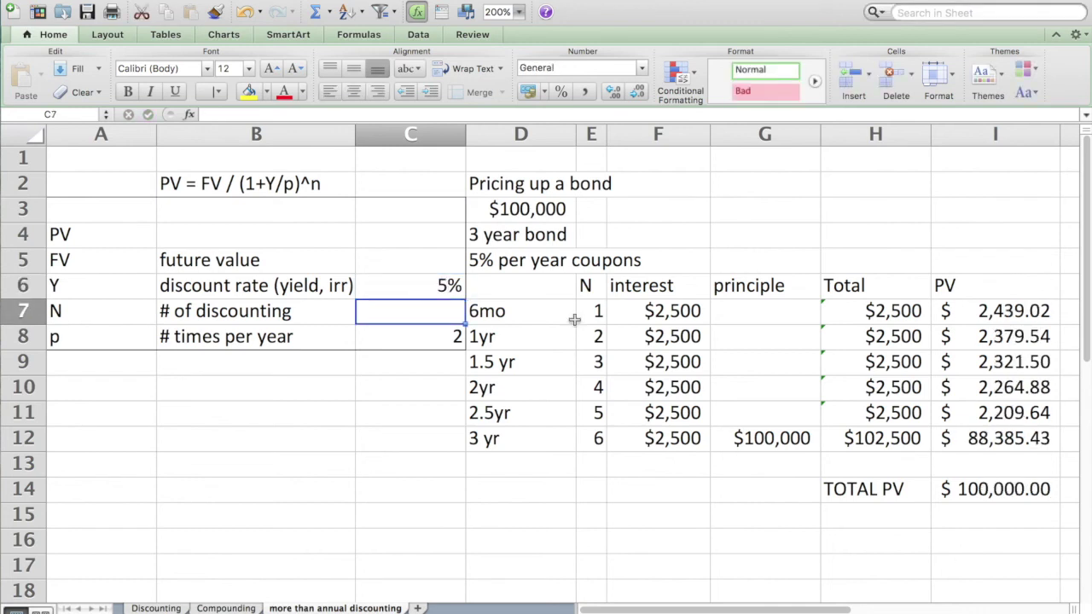
# Step: Change the discount rate in C6 to 1% to reprice the bond
pyautogui.click(404, 285)
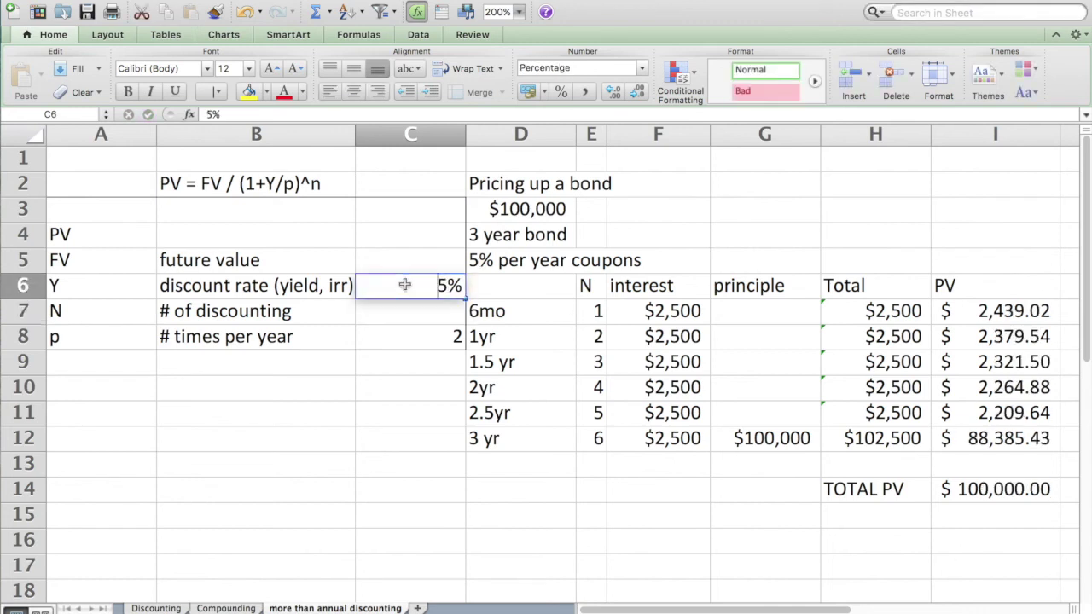
pyautogui.write('1')
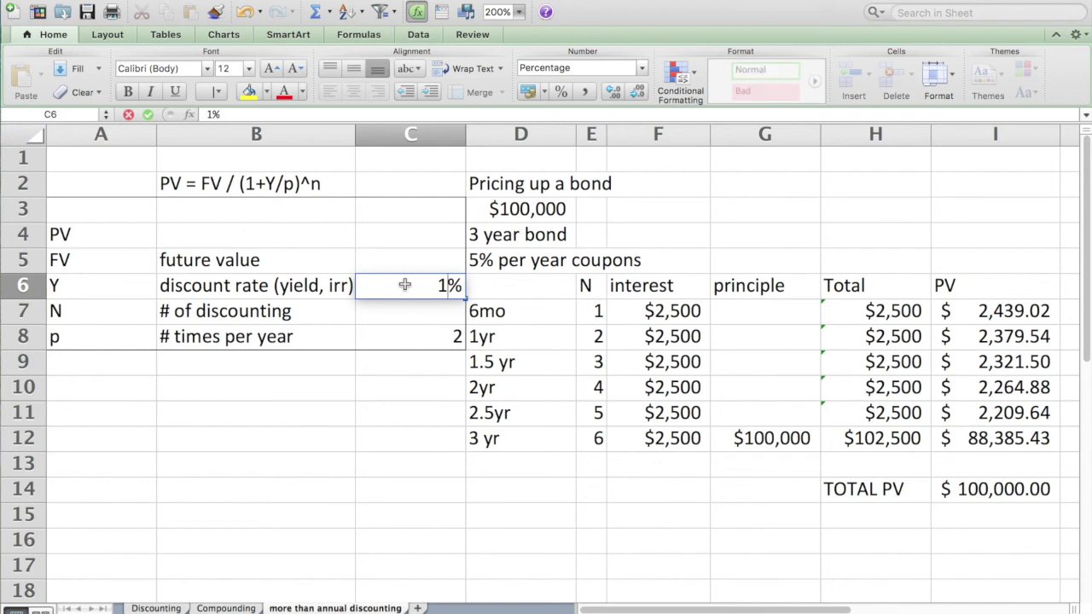
pyautogui.press('Return')
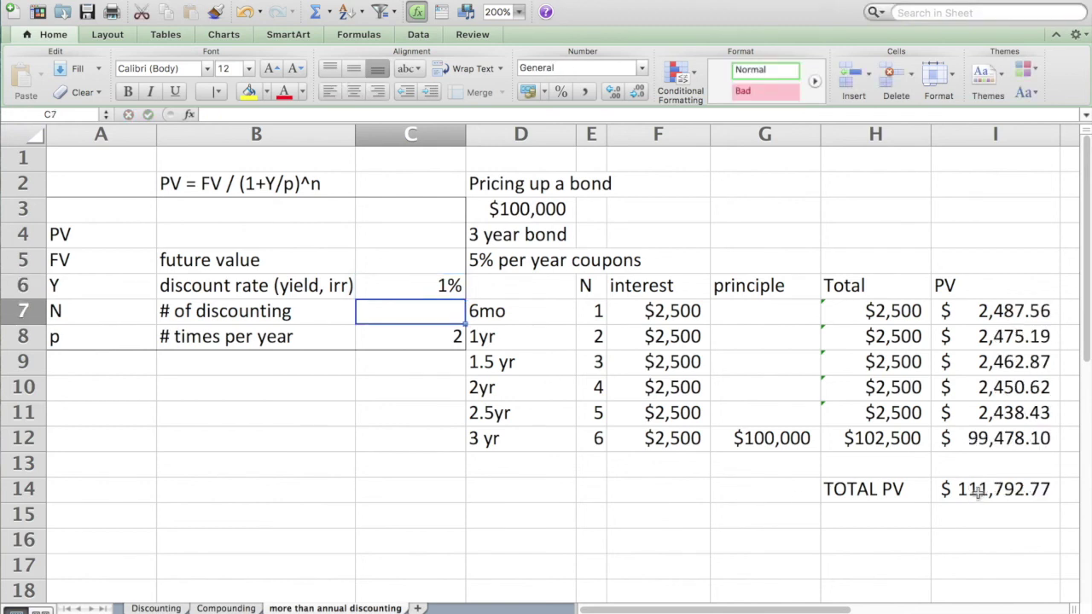
# Step: Enter the label "Face value, Par value" in F3 beside the $100,000 bond amount
pyautogui.click(523, 208)
pyautogui.click(646, 206)
pyautogui.write('F')
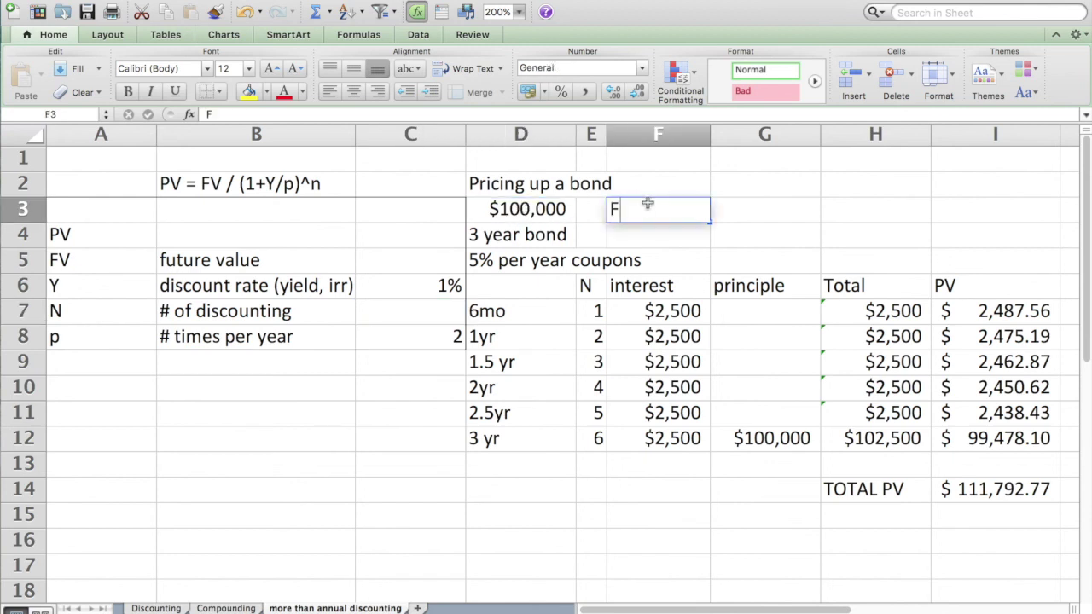
pyautogui.write('ace value')
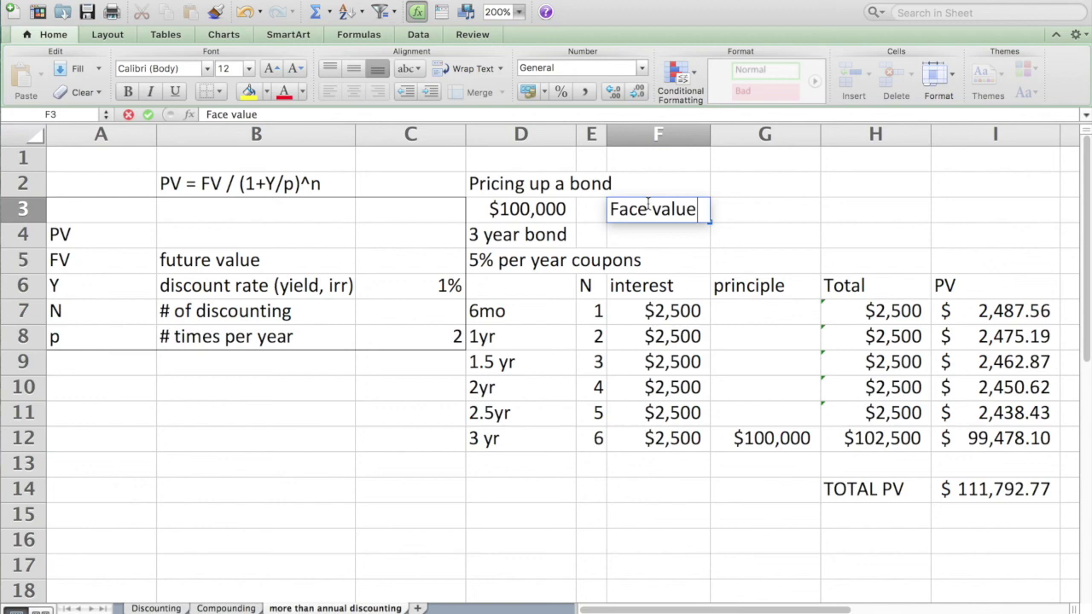
pyautogui.write(', Par value')
pyautogui.press('Return')
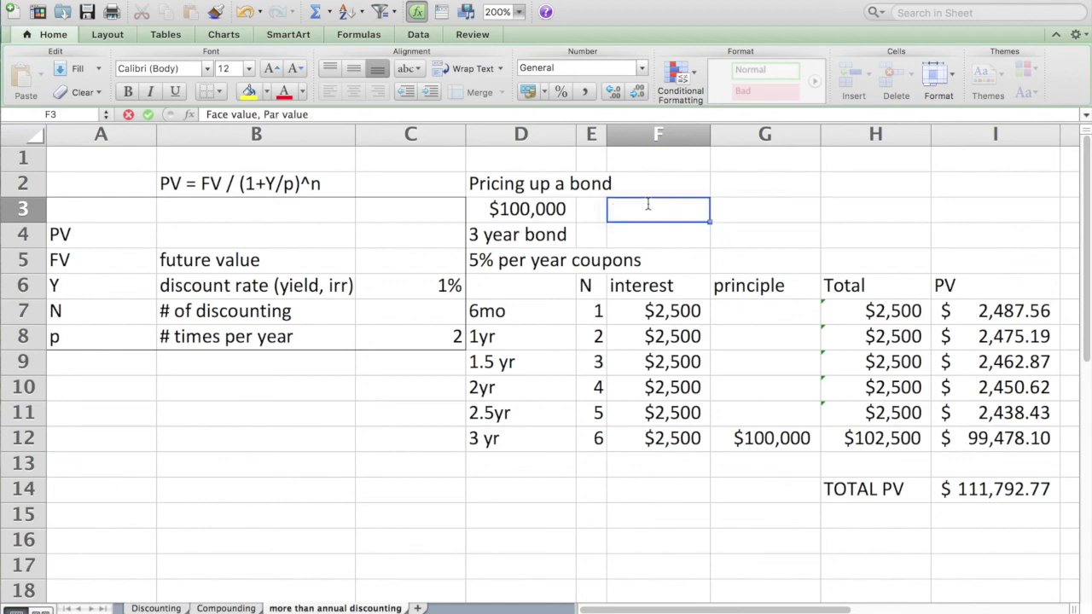
# Step: Set the discount rate in C6 back to 5%
pyautogui.click(437, 282)
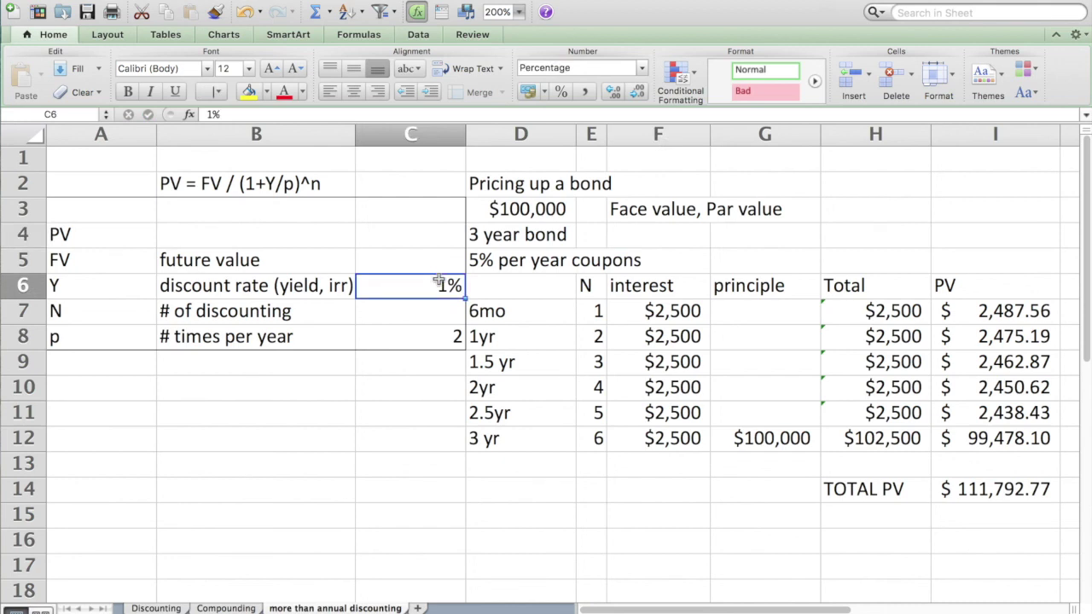
pyautogui.write('5')
pyautogui.press('Return')
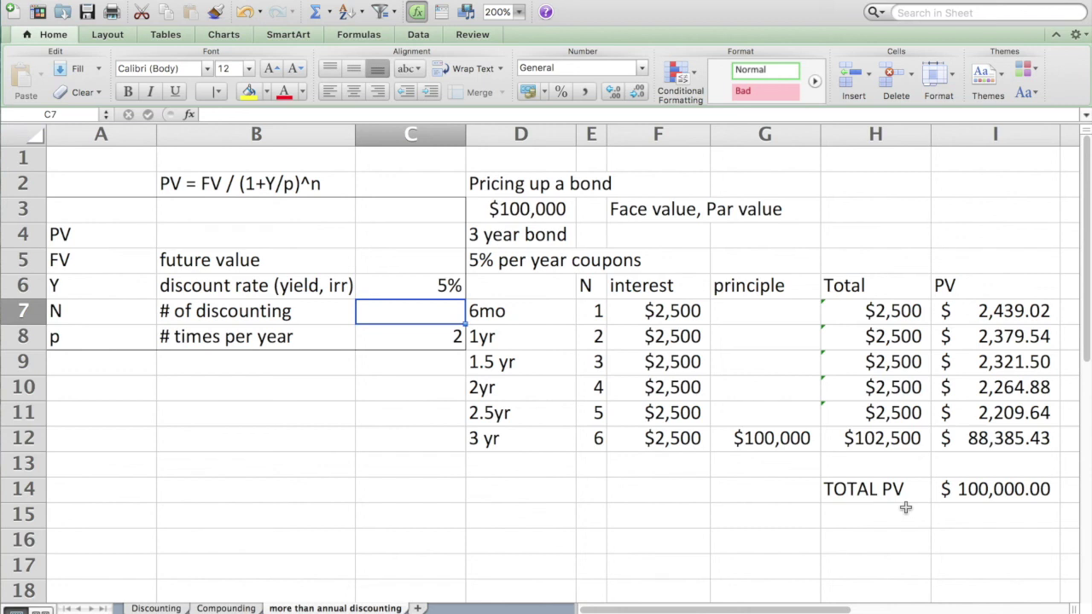
# Step: Write the note "see-saw relationship between" in B14 and "price and yield" in B15
pyautogui.click(216, 488)
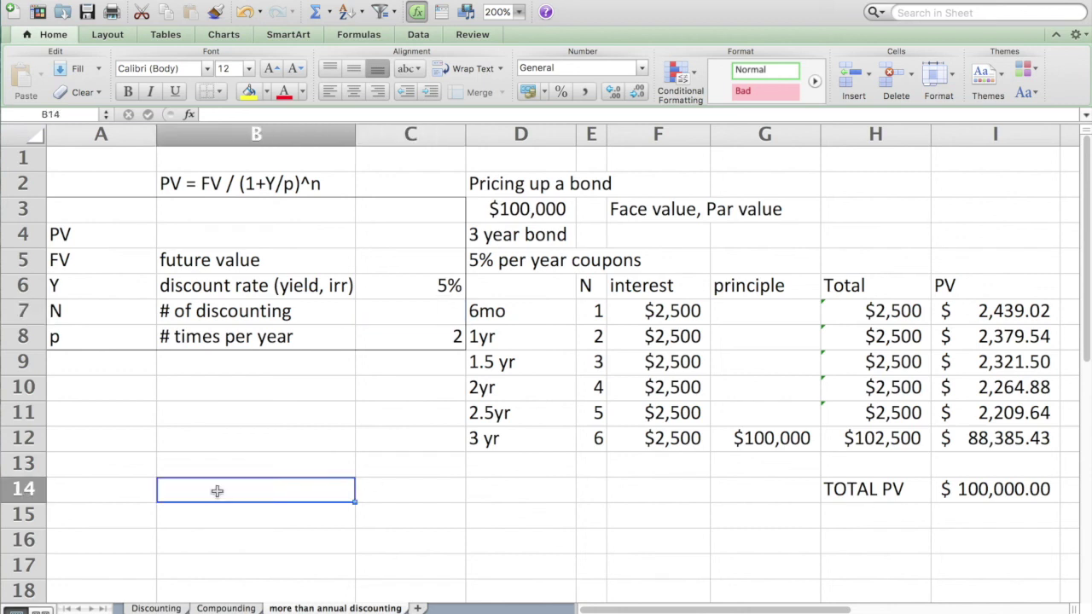
pyautogui.write('see-saw')
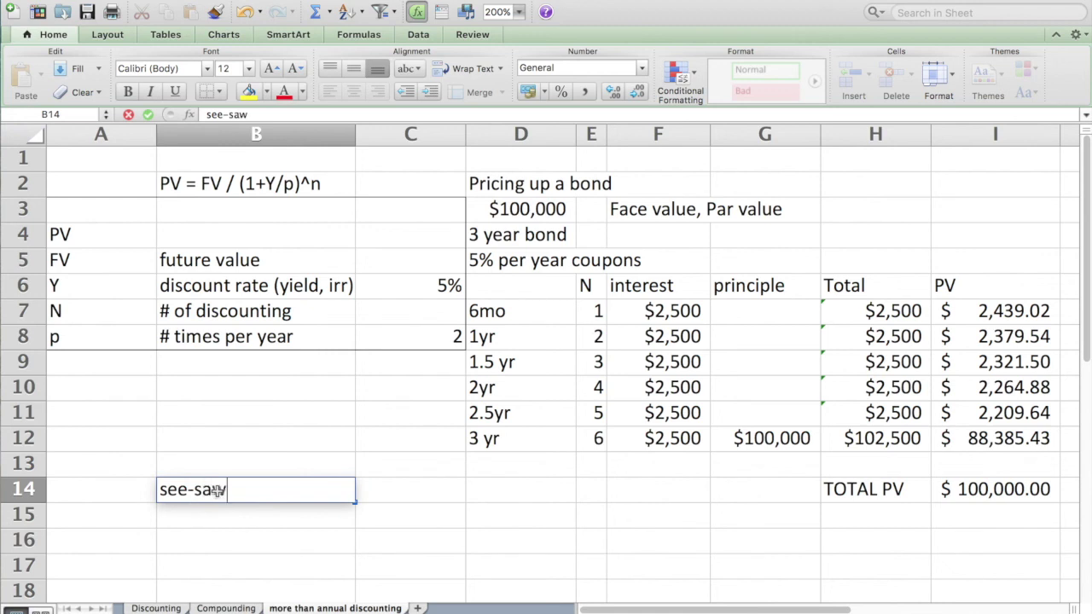
pyautogui.write(' relationship ')
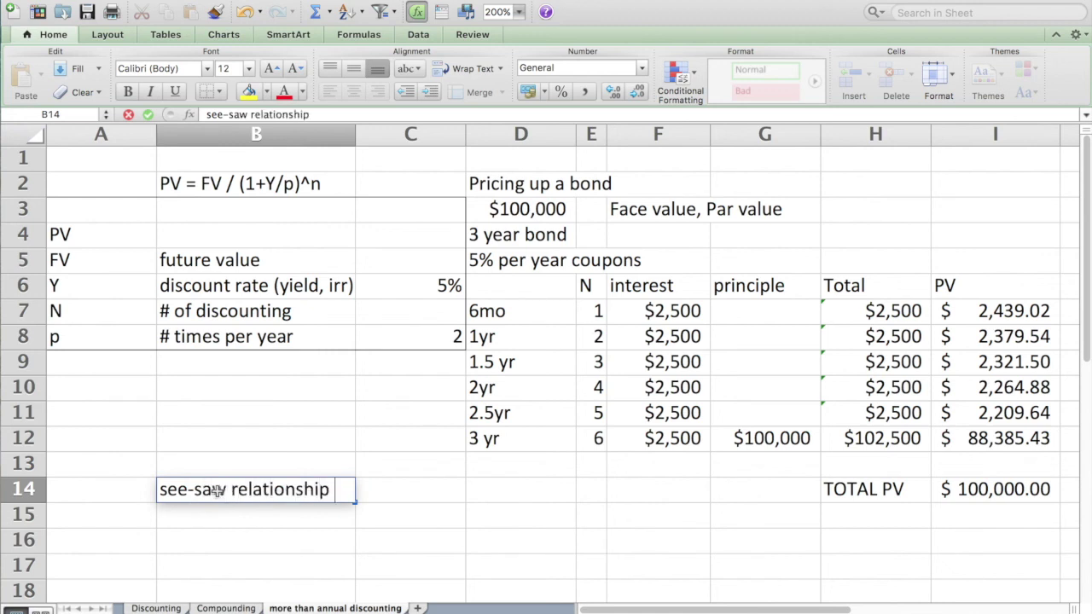
pyautogui.write('between')
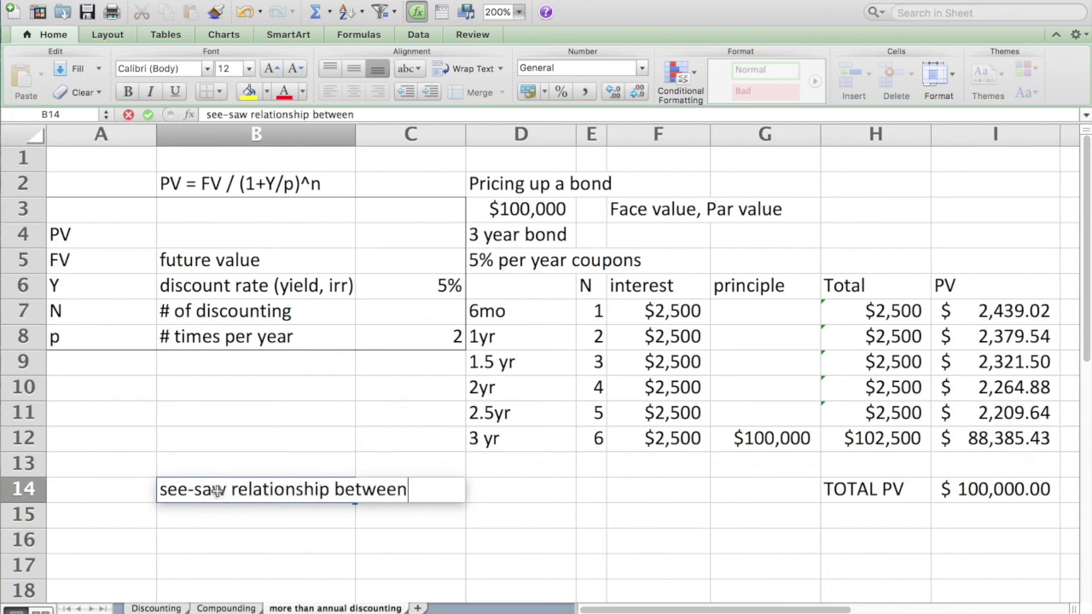
pyautogui.press('Return')
pyautogui.write('price and')
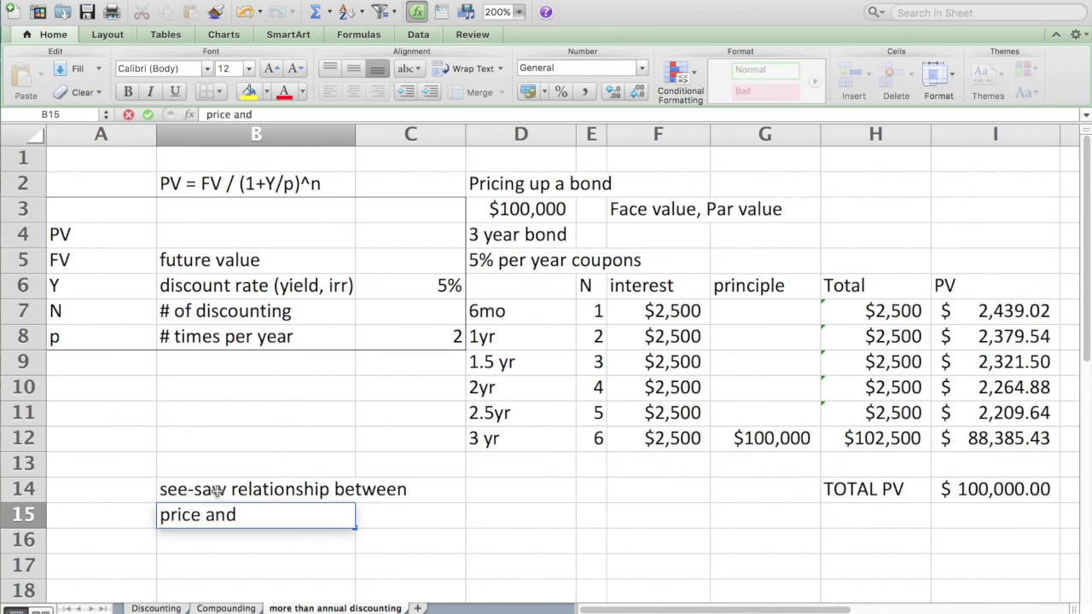
pyautogui.write(' Yyield')
pyautogui.press('Return')
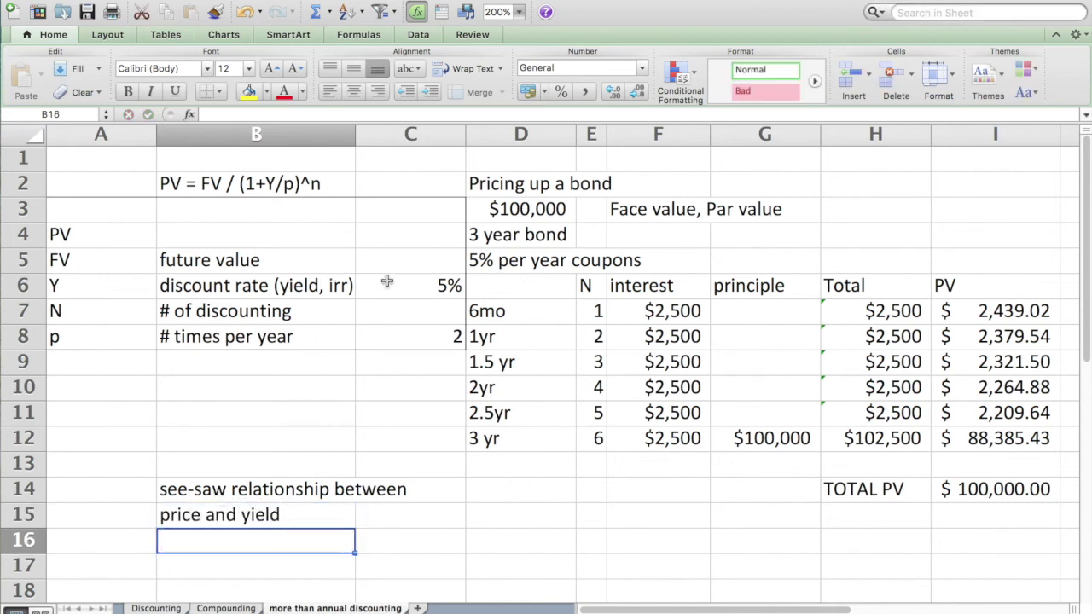
# Step: Raise the discount rate in C6 to 7% and check the total PV in I14
pyautogui.click(391, 281)
pyautogui.write('7')
pyautogui.press('Return')
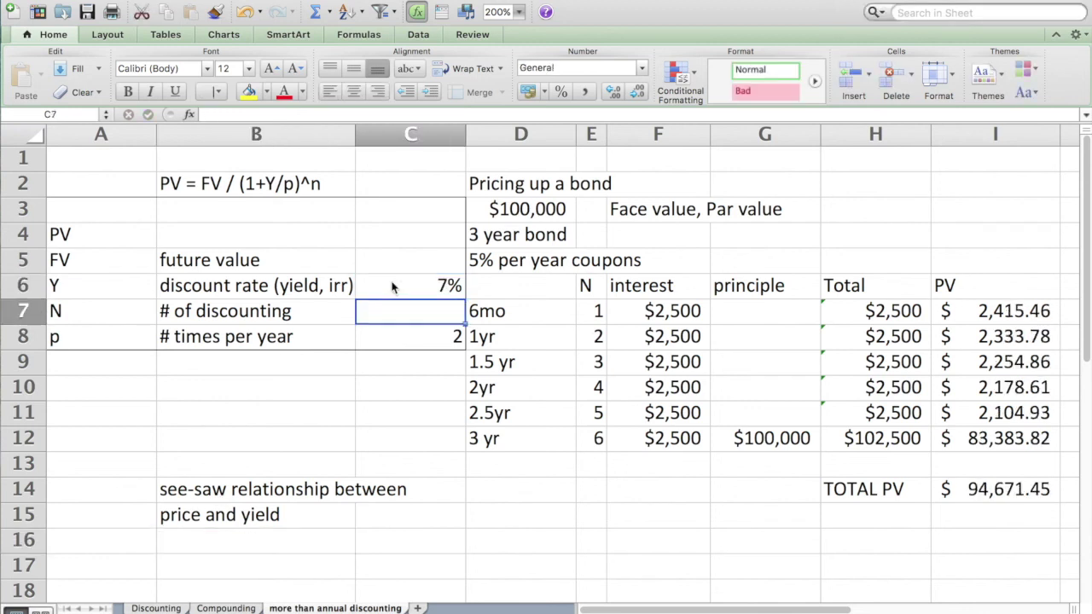
pyautogui.click(979, 484)
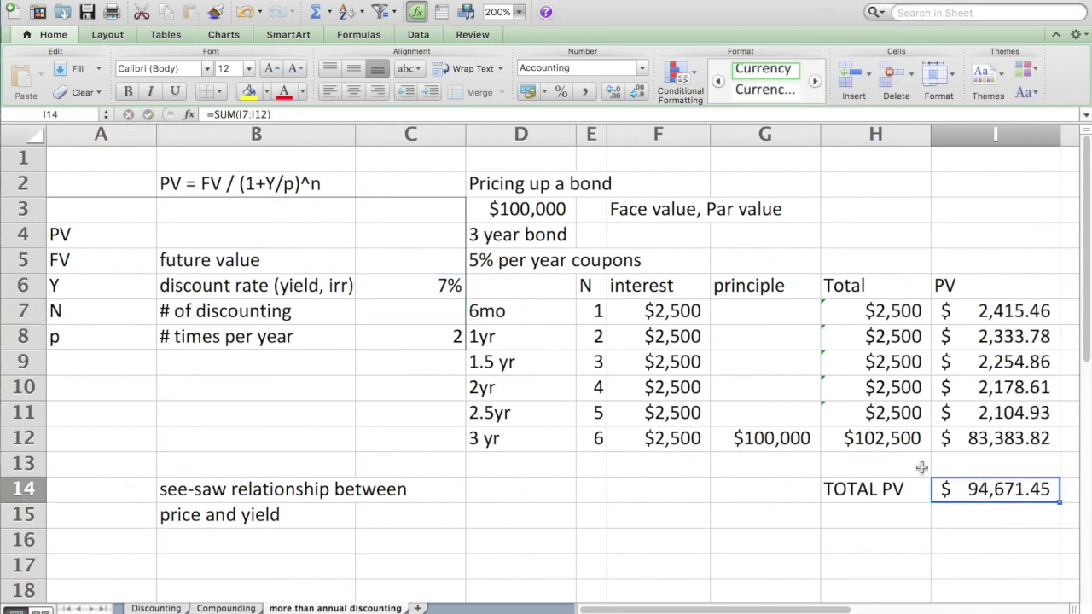
# Step: Raise the discount rate in C6 to 10% to reprice the bond
pyautogui.click(411, 287)
pyautogui.write('10')
pyautogui.press('Return')
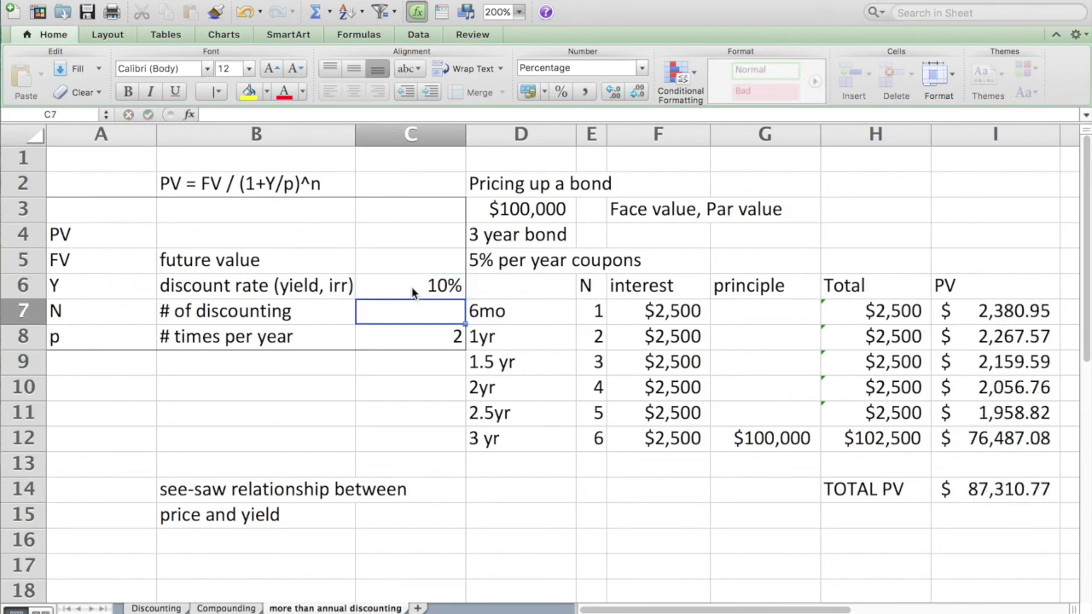
# Step: Lower the discount rate in C6 to 4% and check the total PV in I14
pyautogui.click(969, 490)
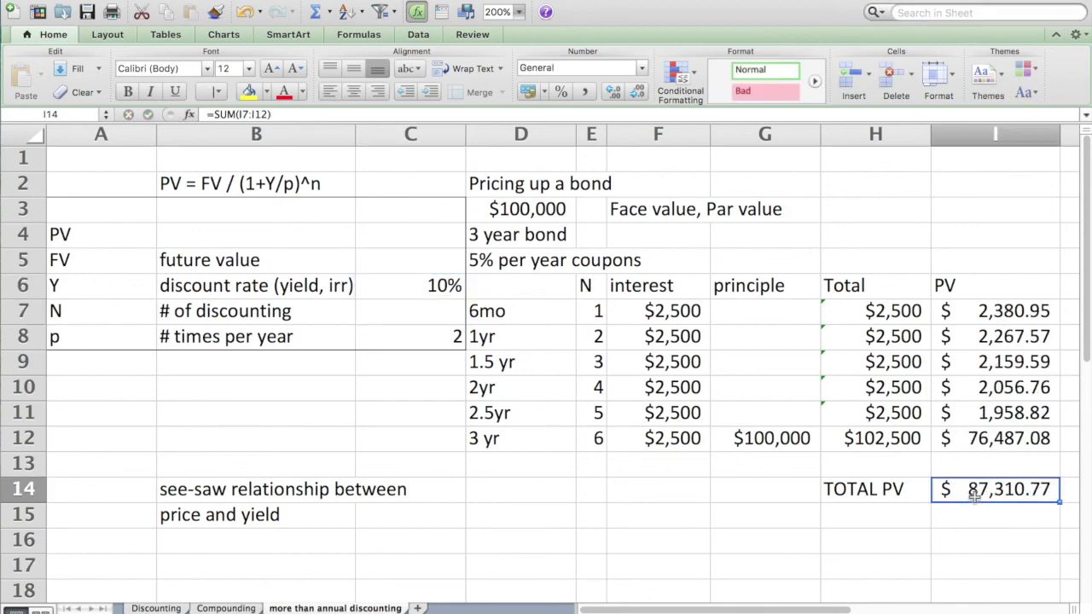
pyautogui.click(385, 282)
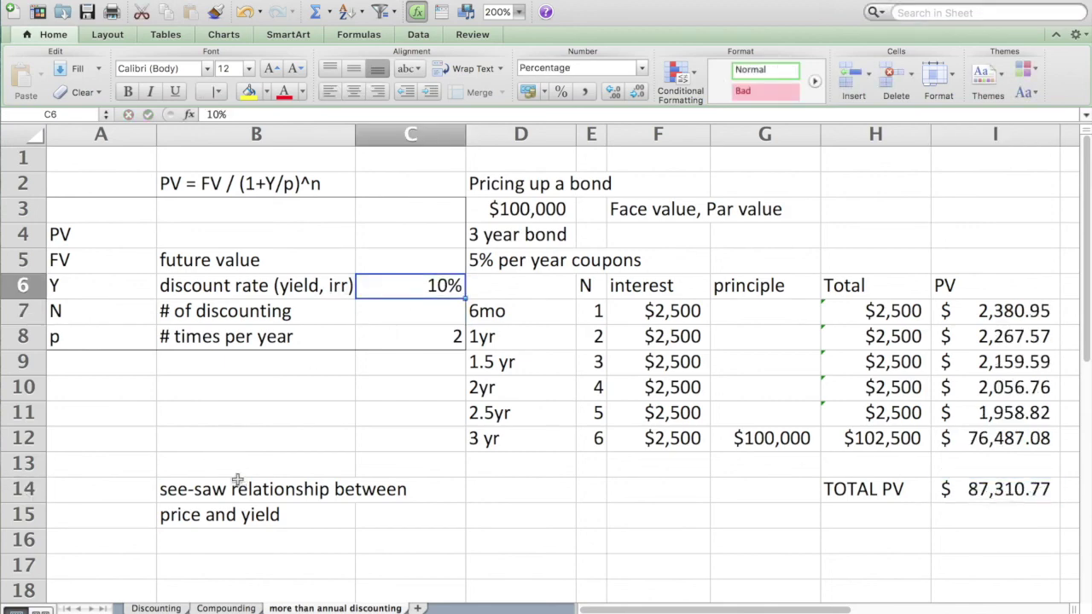
pyautogui.write('4')
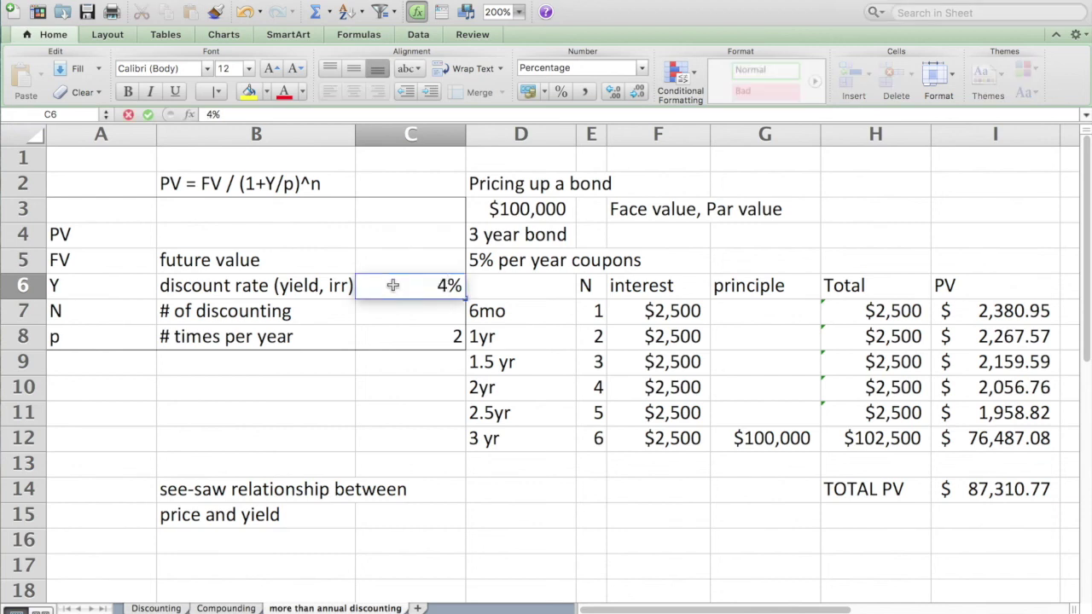
pyautogui.press('Return')
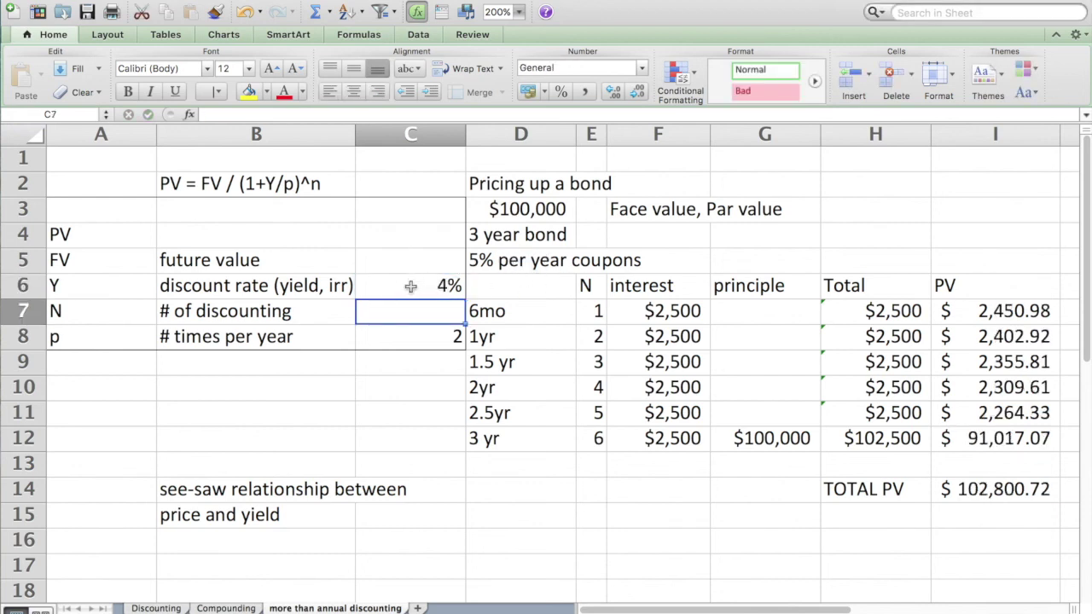
pyautogui.click(968, 489)
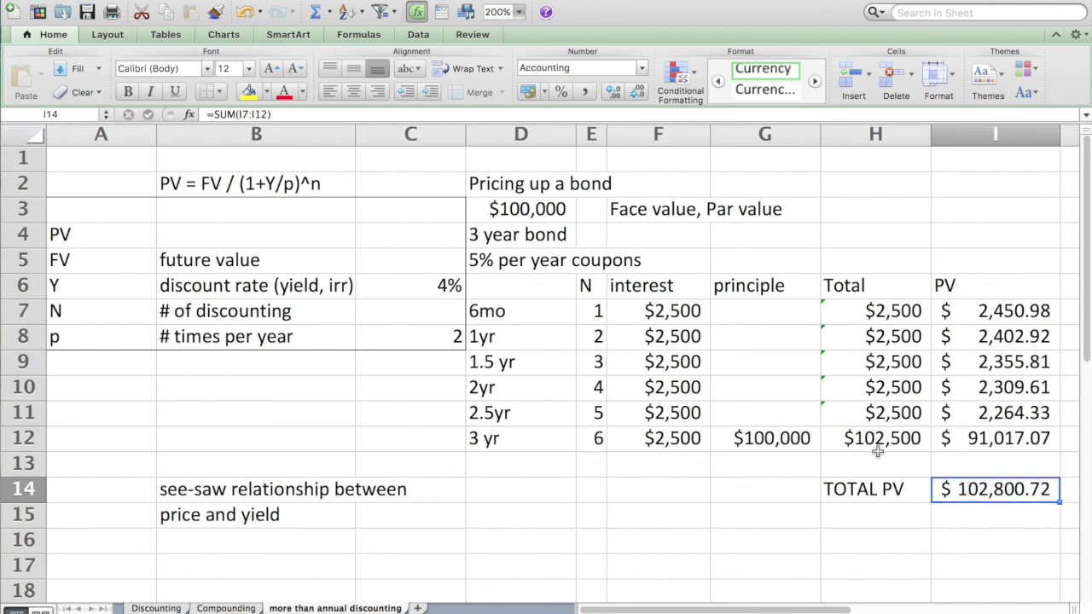
# Step: Reduce the discount rate in C6 to 3% to reprice the bond
pyautogui.click(406, 290)
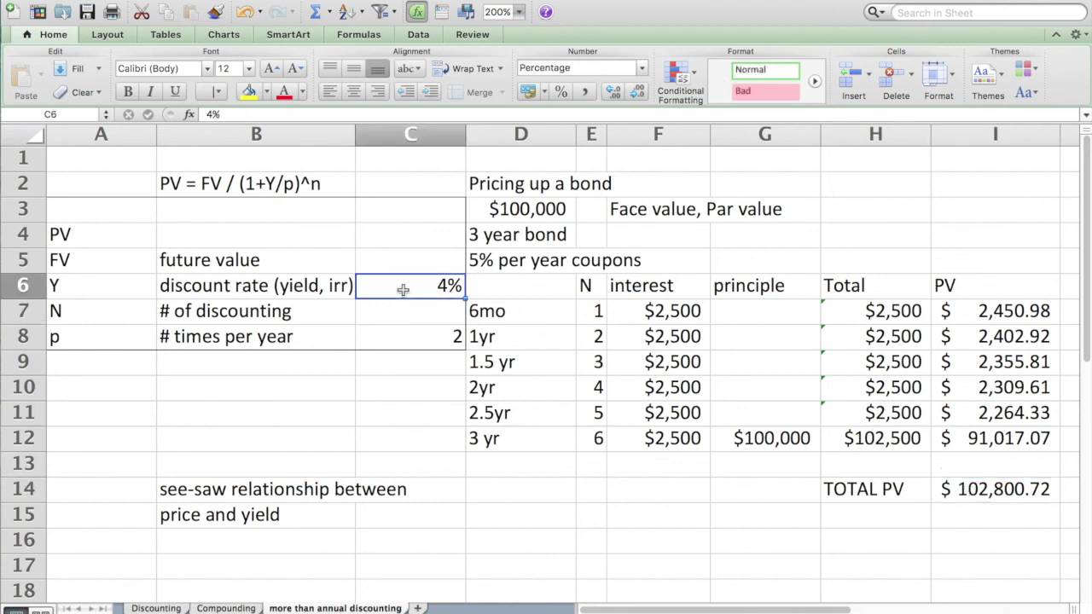
pyautogui.write('3')
pyautogui.press('Return')
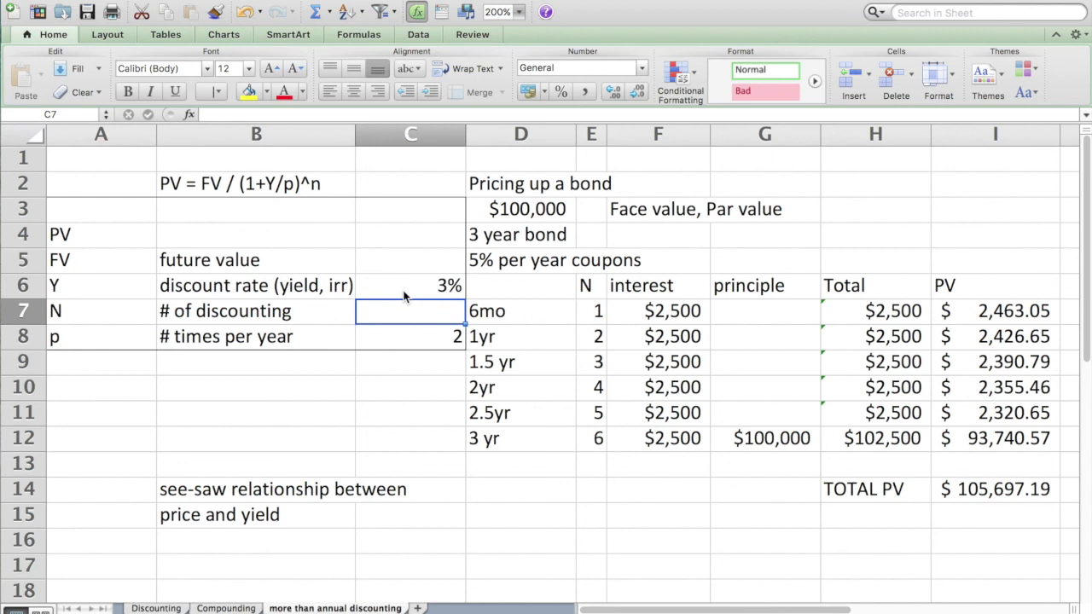
pyautogui.click(276, 439)
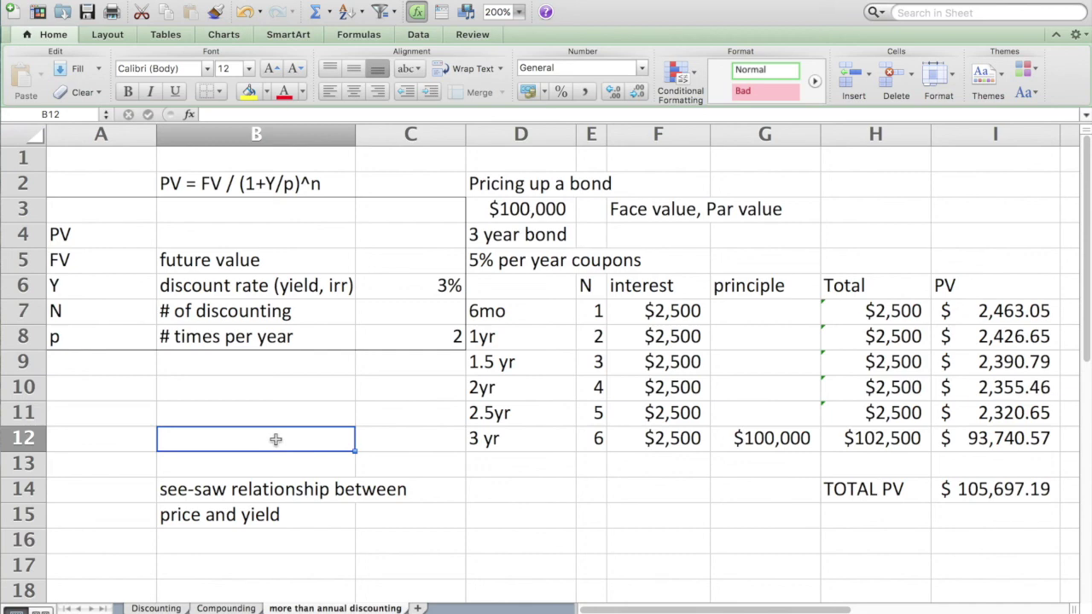
pyautogui.click(275, 414)
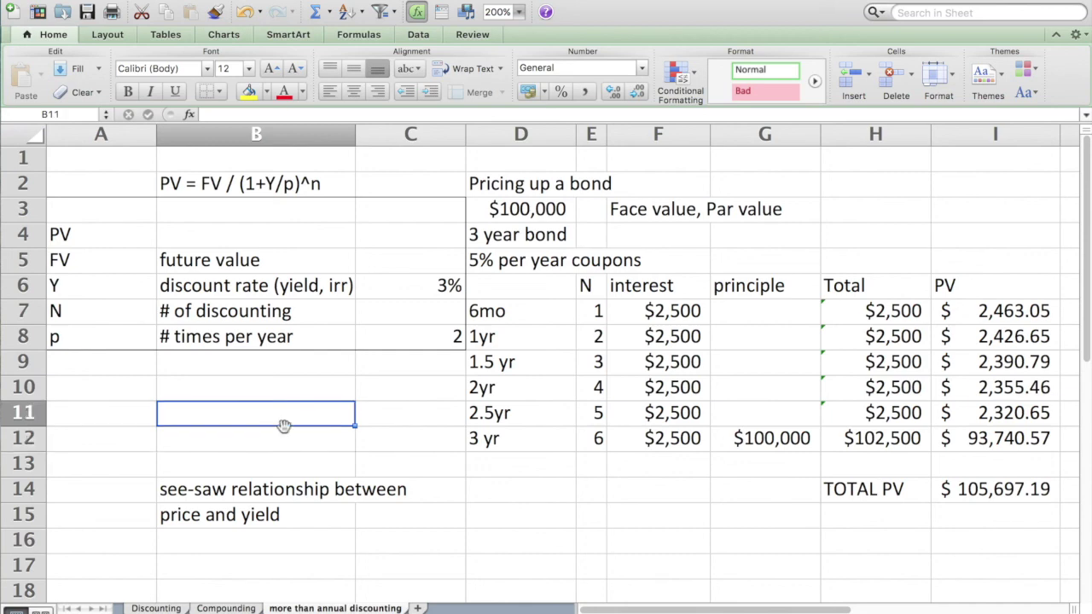